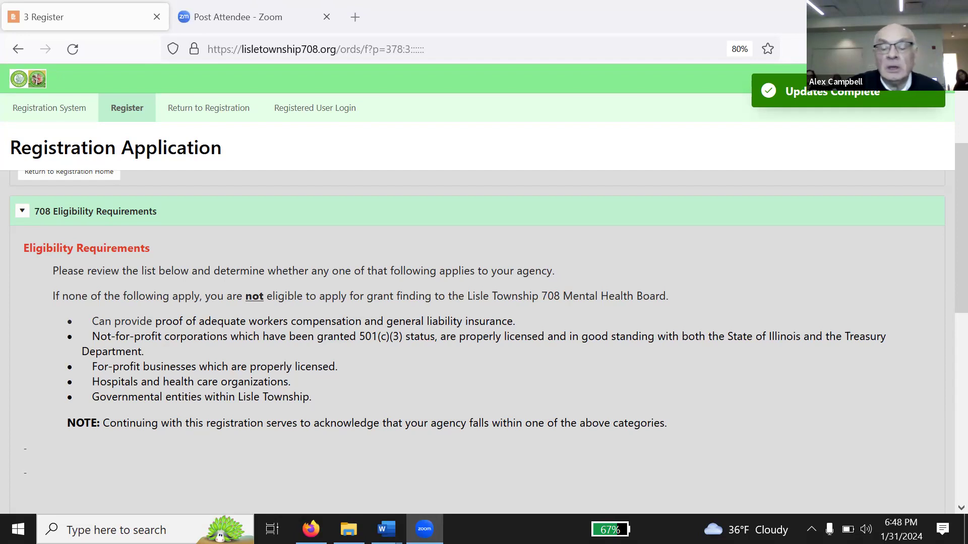
Bring the registration page forward and scroll down to the Registration ID and Agreement sections.
click(664, 270)
scroll(664, 271, down, 3)
scroll(664, 271, down, 6)
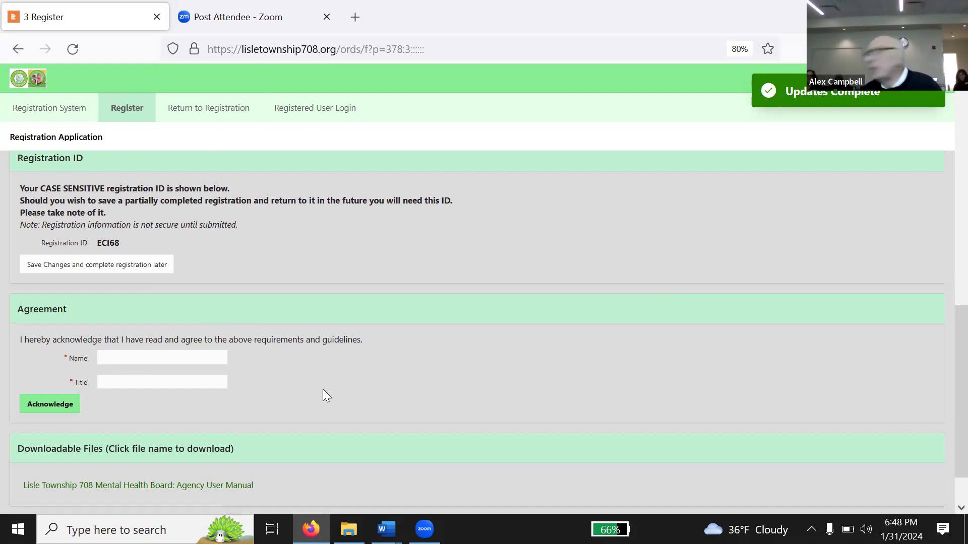
Sign the agreement with the signer's name and the title ED, then acknowledge it.
click(155, 360)
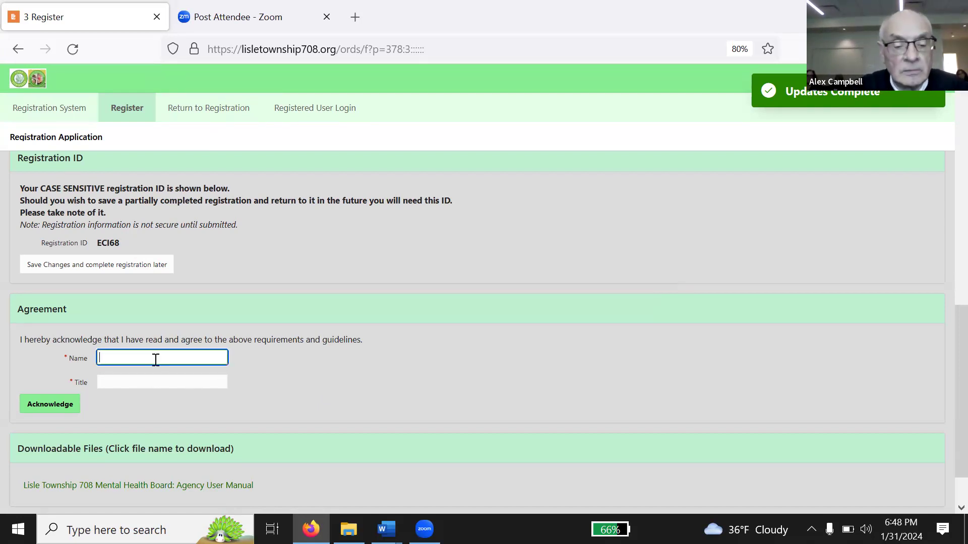
text(Jo)
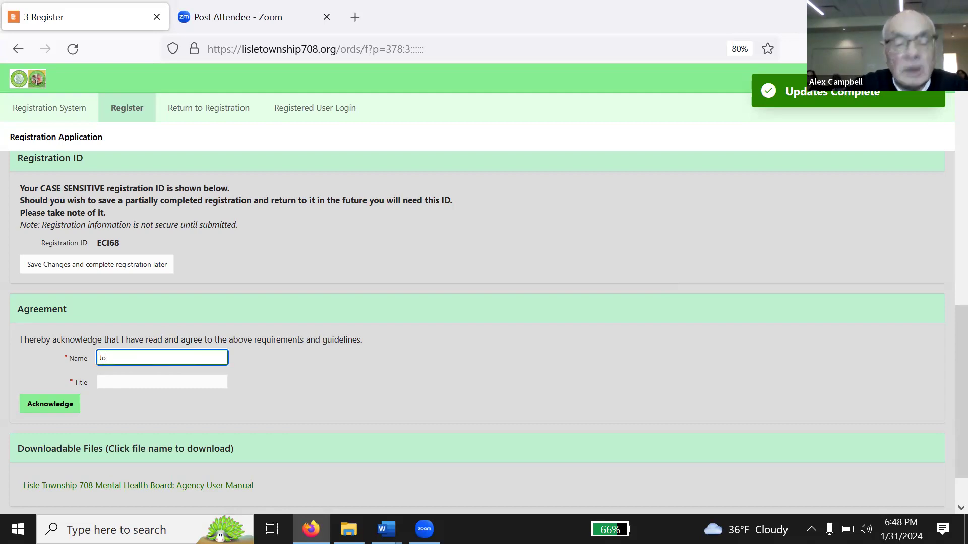
text(hn)
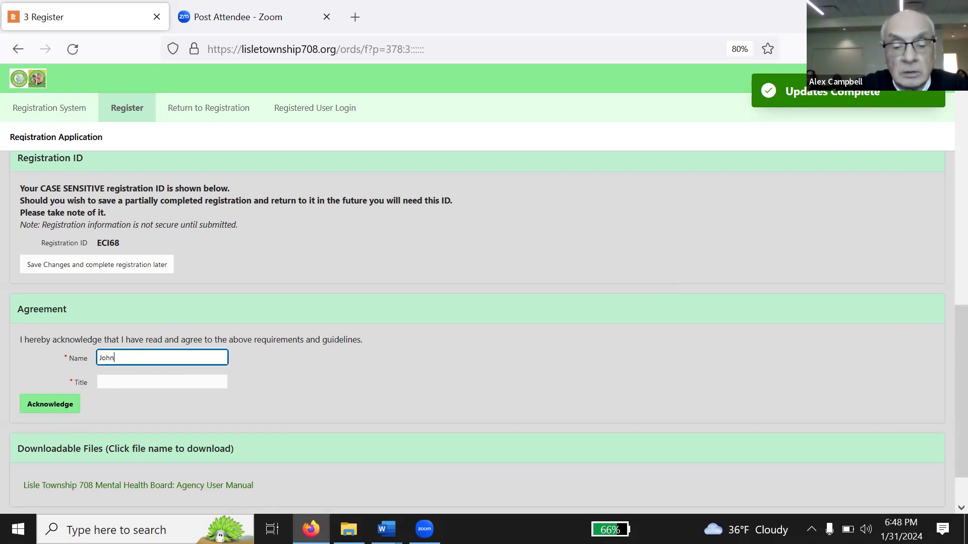
text( Doe)
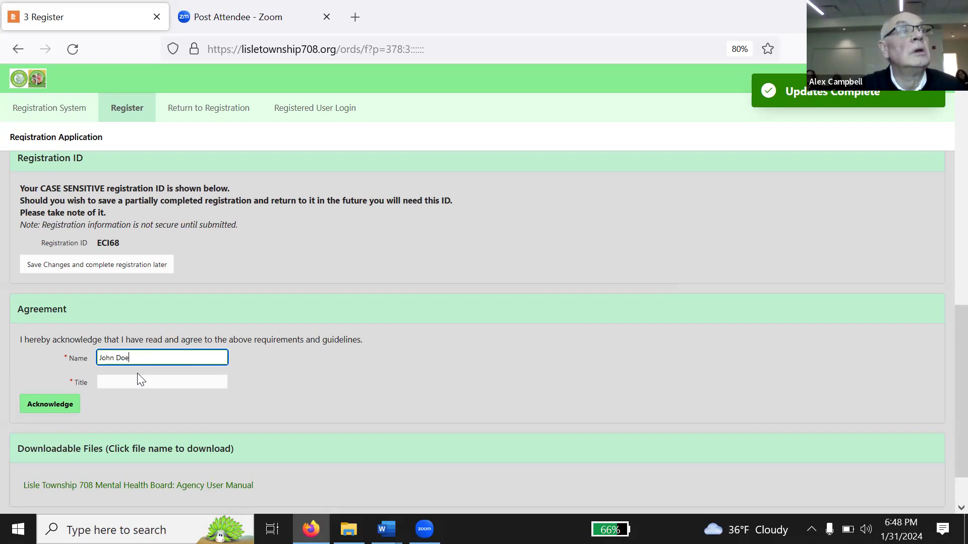
click(140, 385)
text(ED)
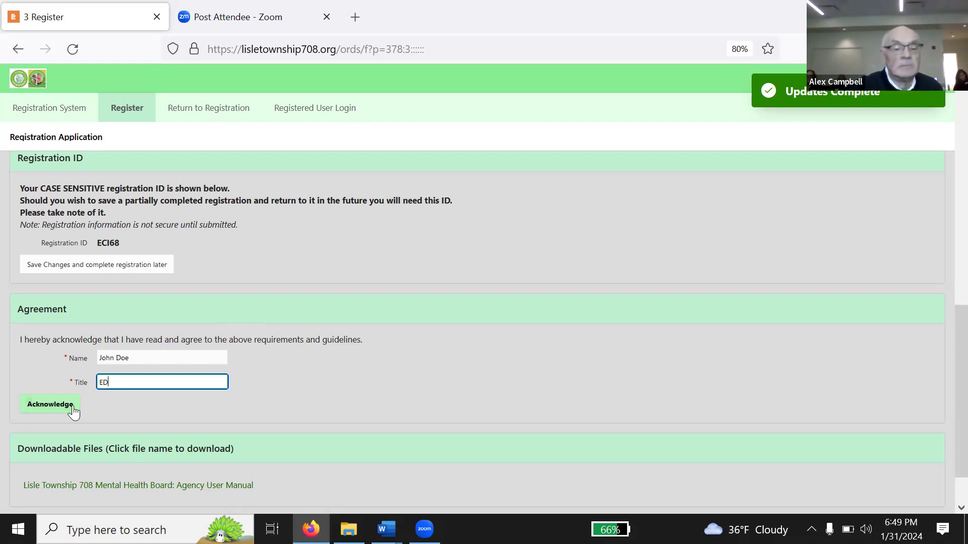
click(50, 404)
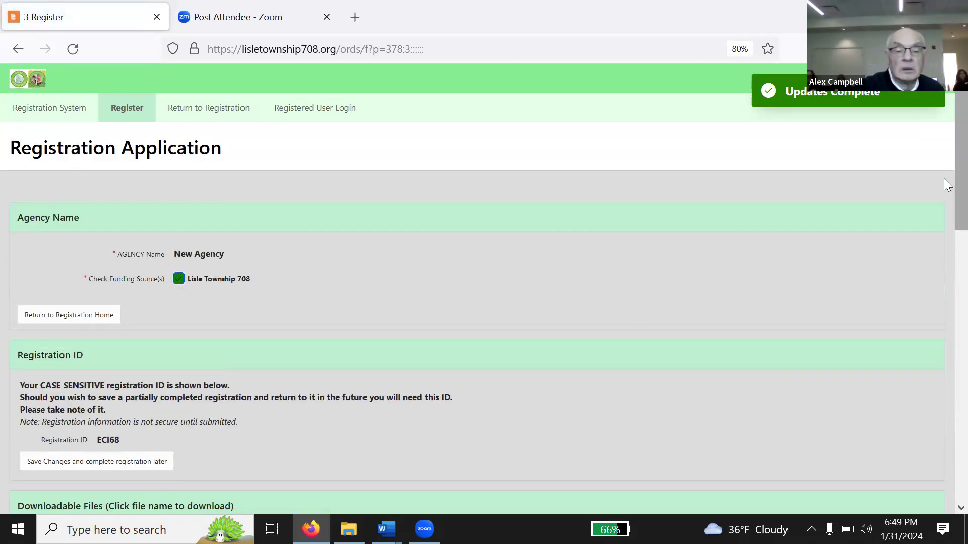
Enter the agency's street address, city and zip code in Agency Registration.
scroll(943, 195, down, 10)
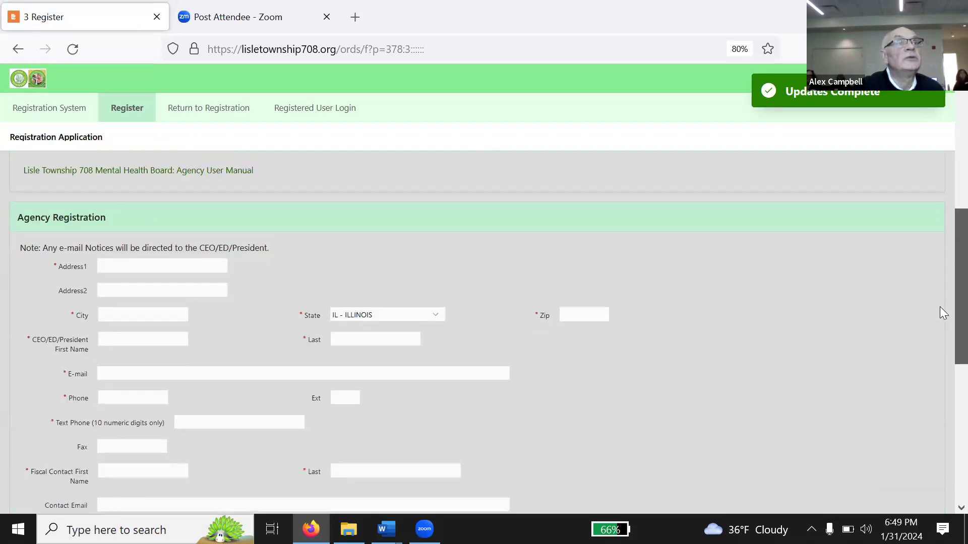
scroll(937, 328, down, 1)
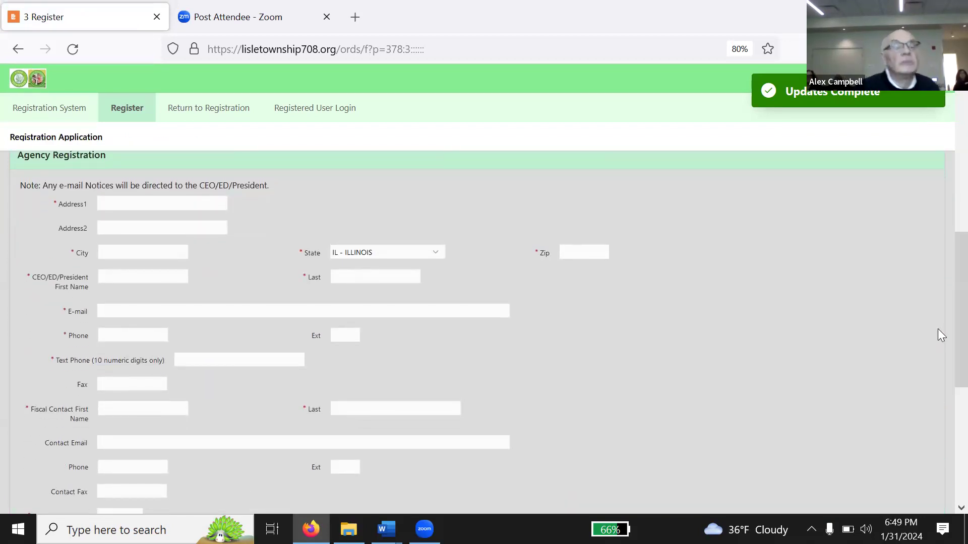
click(175, 204)
text(T)
click(149, 253)
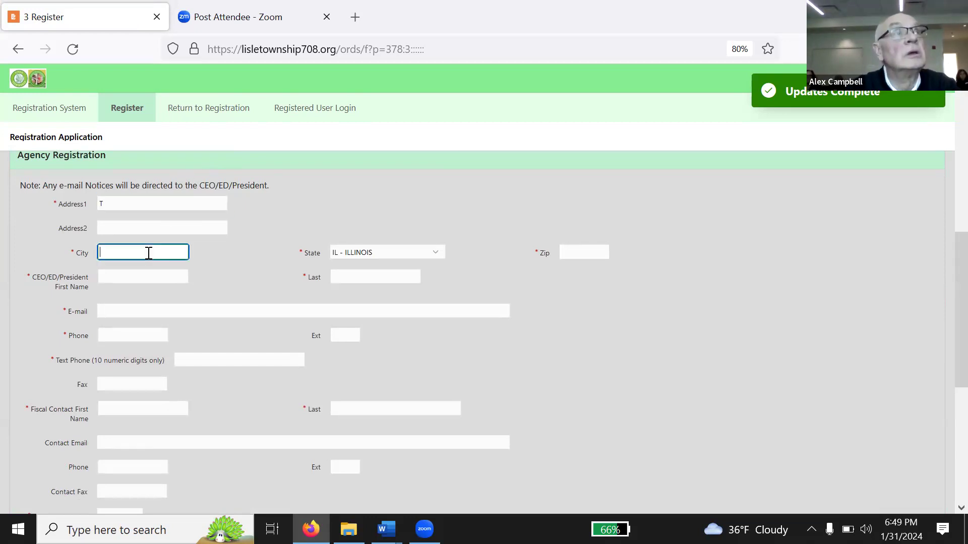
text(CL)
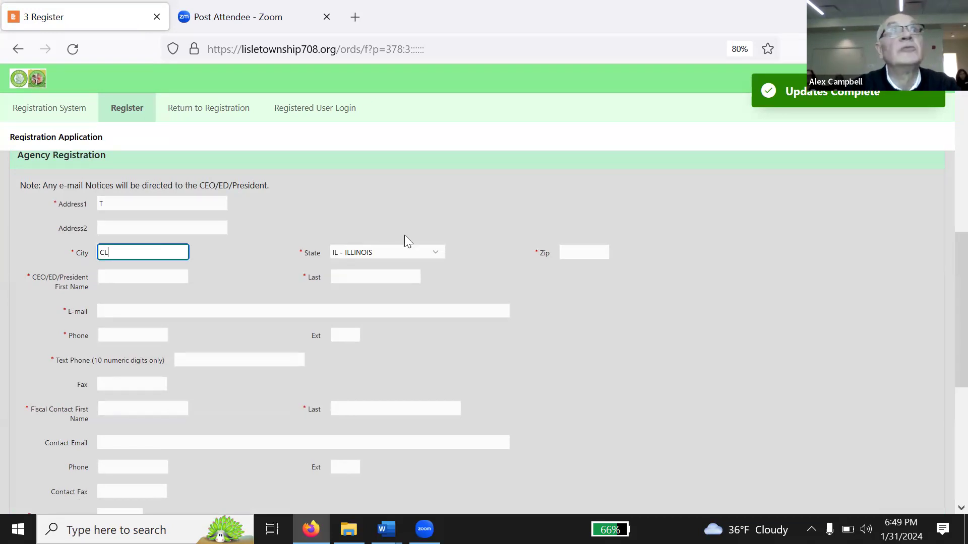
click(571, 258)
text(60014)
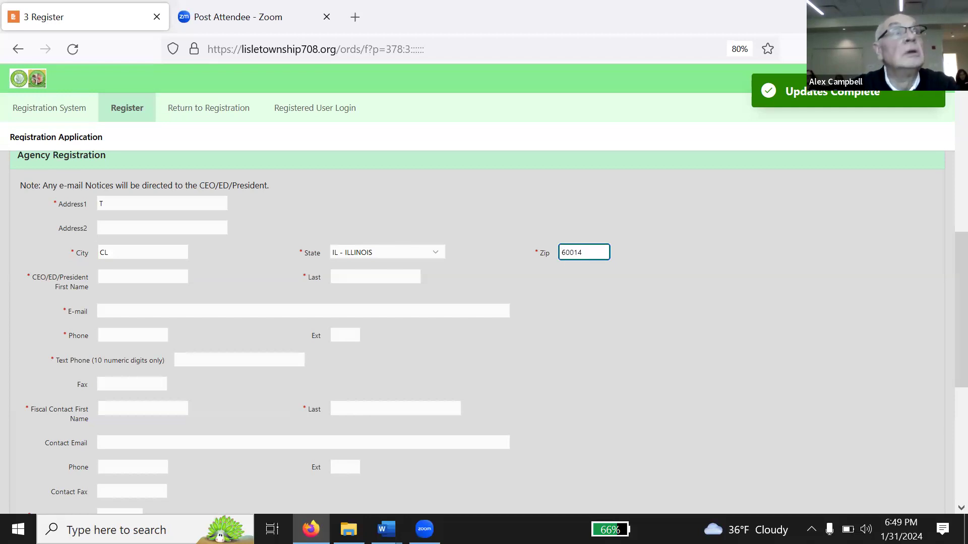
Enter the CEO/ED/President's first and last name and e-mail address.
click(164, 278)
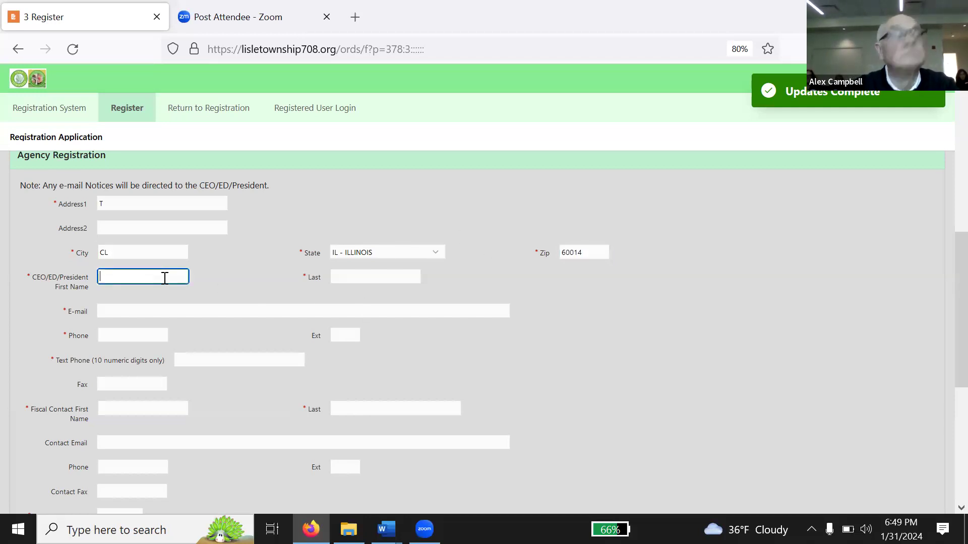
text(A)
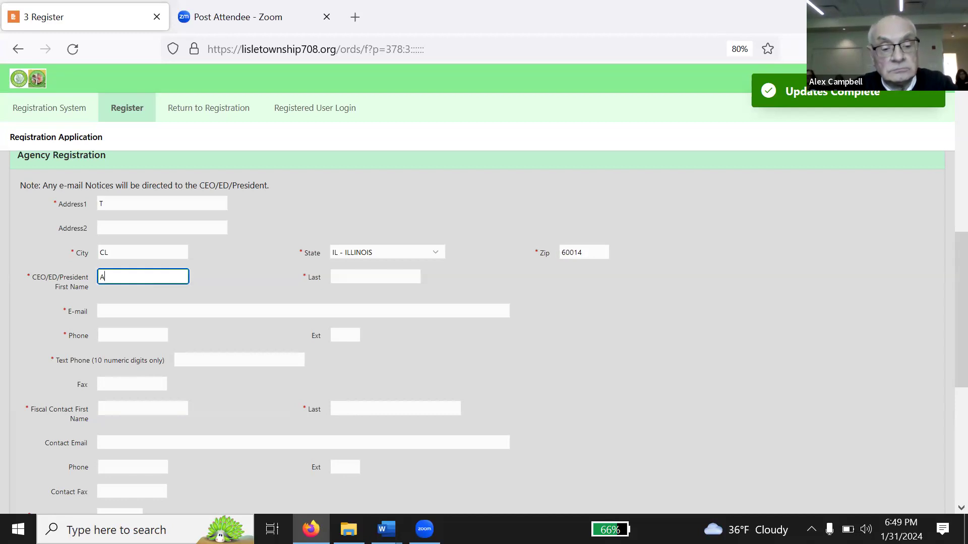
click(376, 277)
text(C)
click(112, 309)
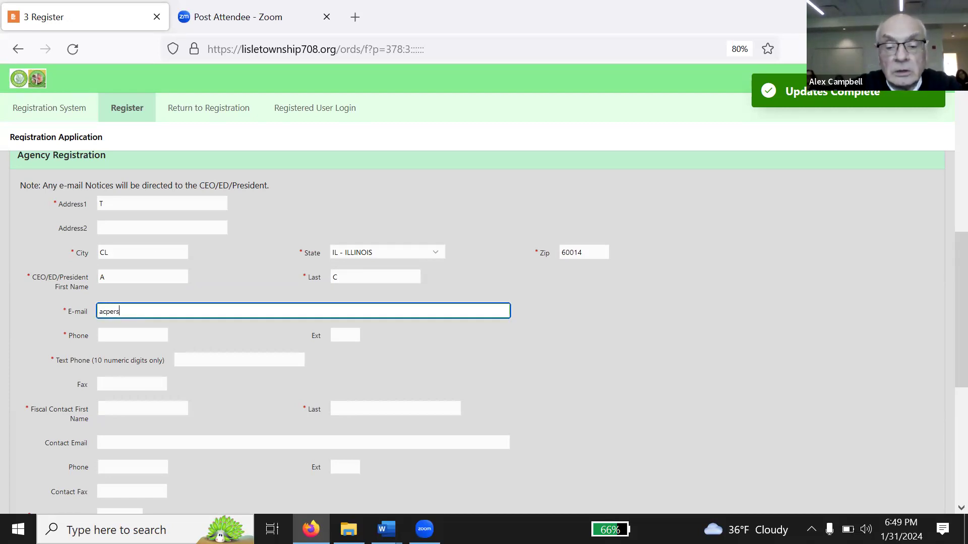
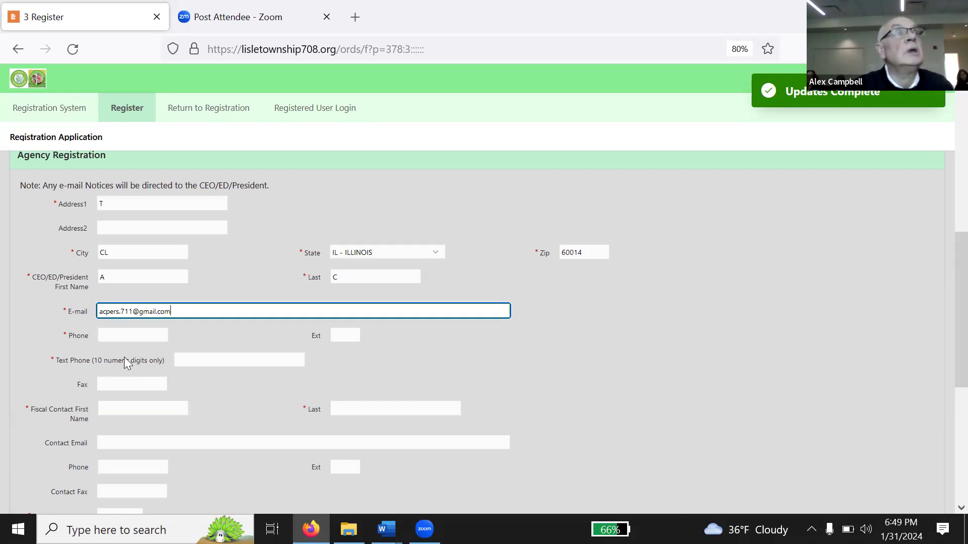
click(134, 337)
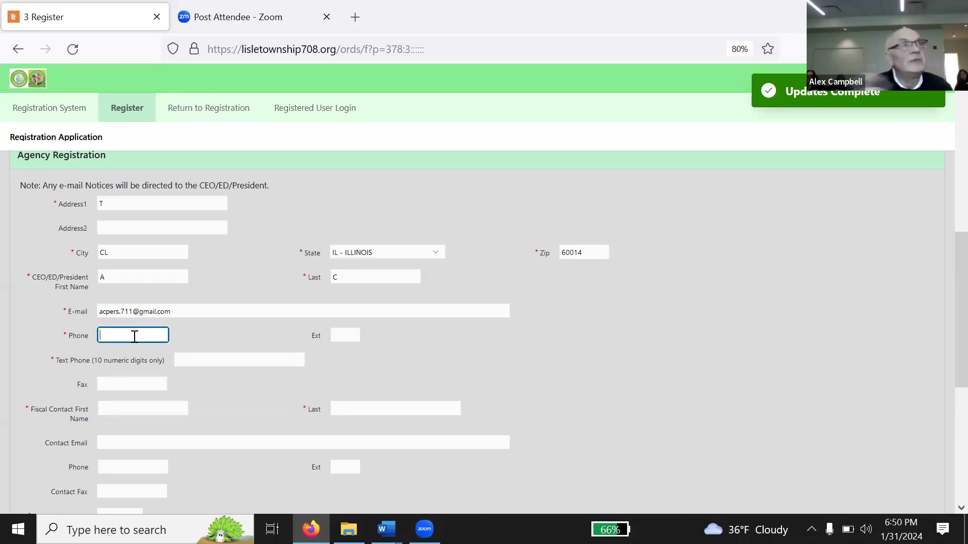
Type the agency's ten-digit phone number into the Phone field.
text(111)
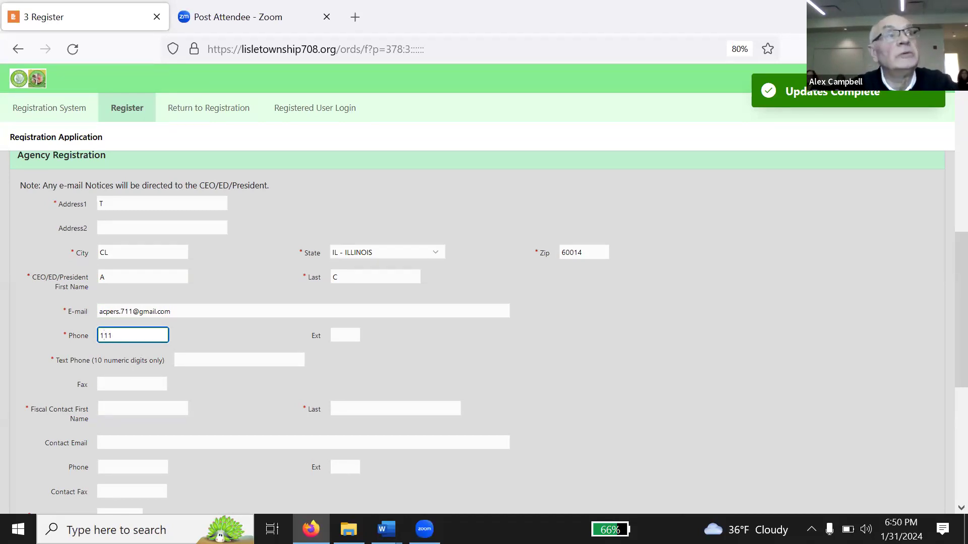
text(1111111)
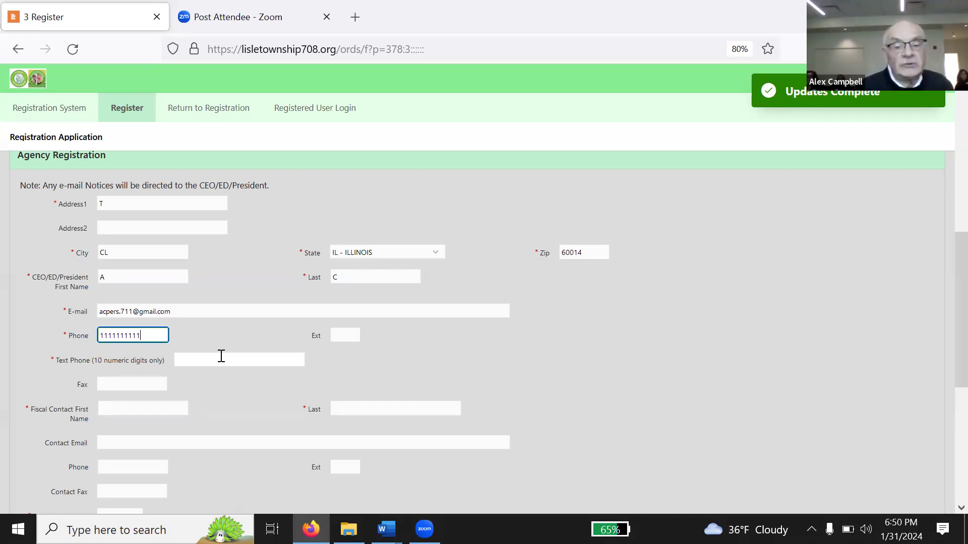
Enter the text-message phone number and the fiscal contact's first and last name.
click(228, 359)
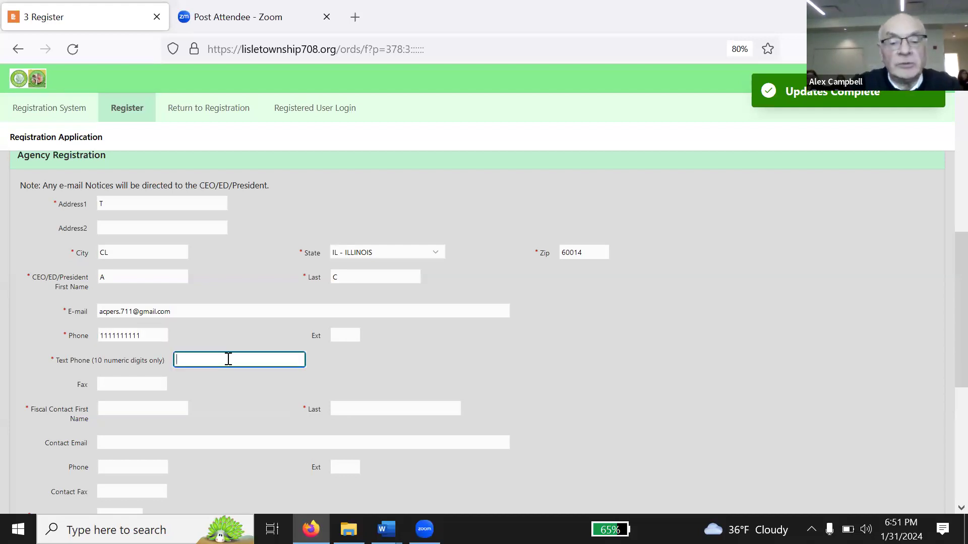
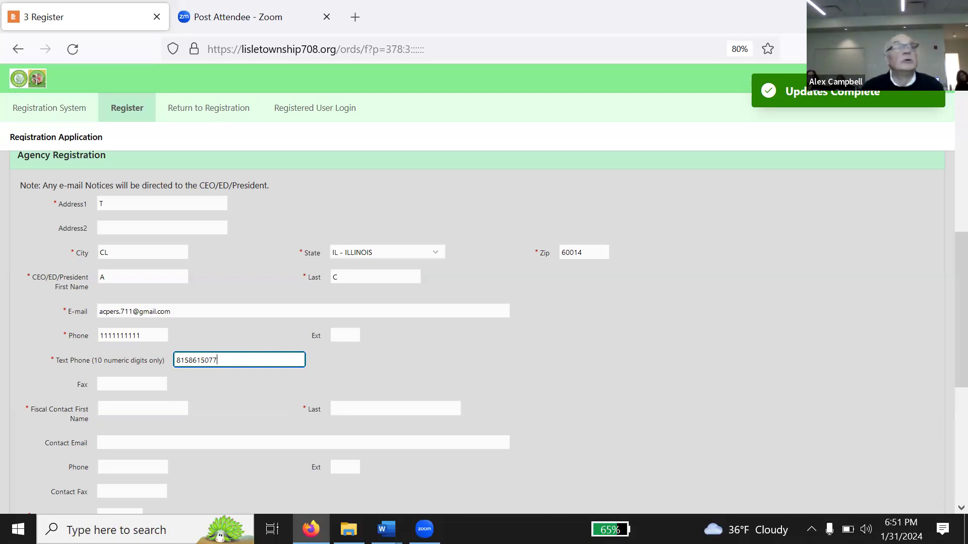
click(139, 406)
text(A)
click(395, 408)
text(C)
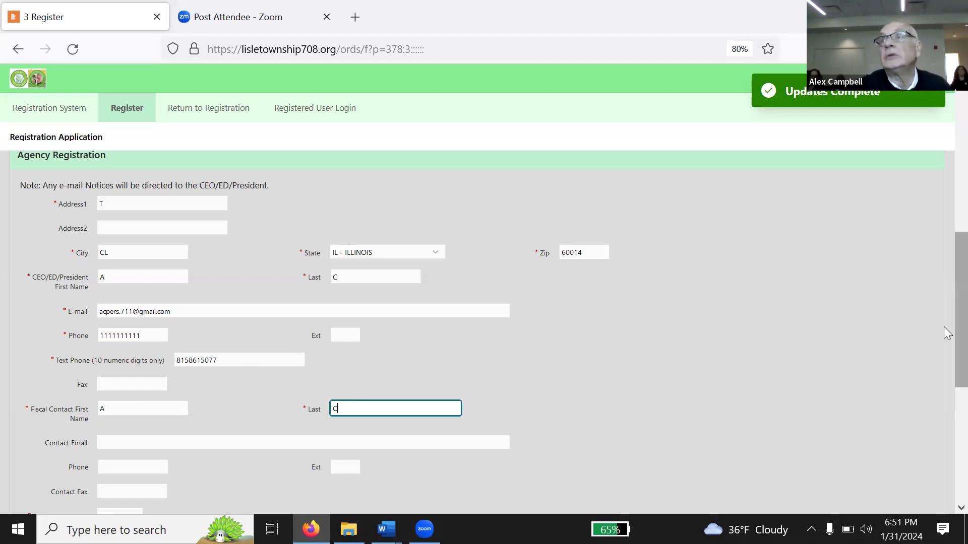
drag(944, 326, 943, 374)
Enter the agency's nine-digit EIN and move down to the username section.
click(108, 392)
text(11)
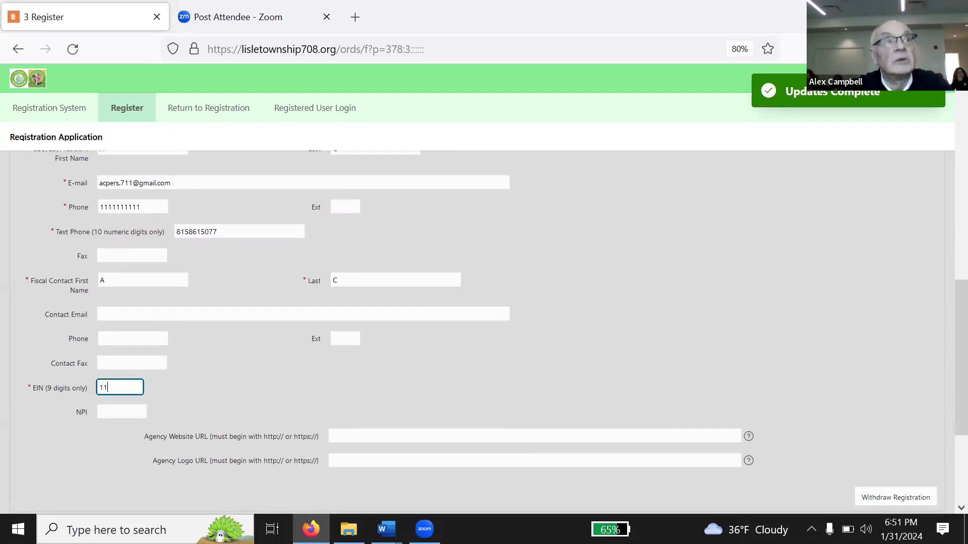
text(1111111)
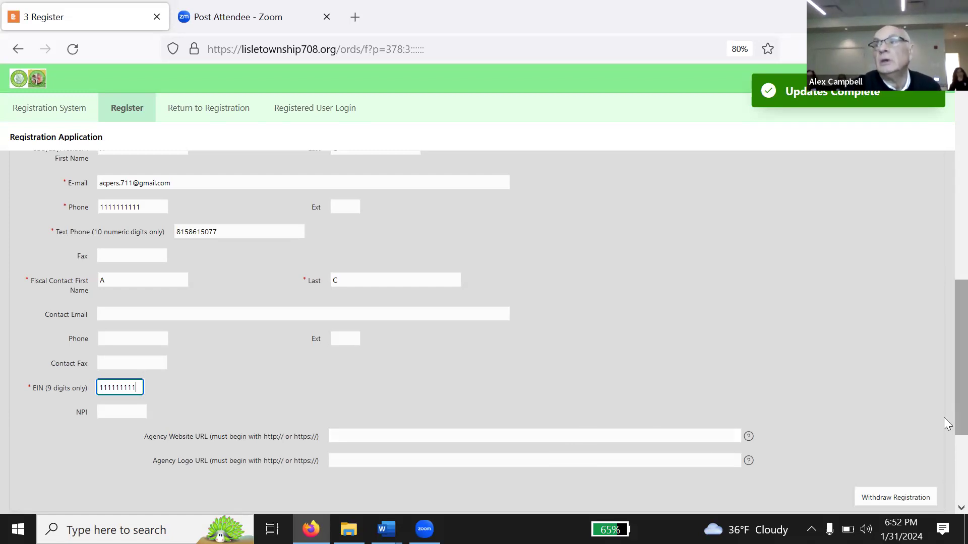
scroll(944, 428, down, 4)
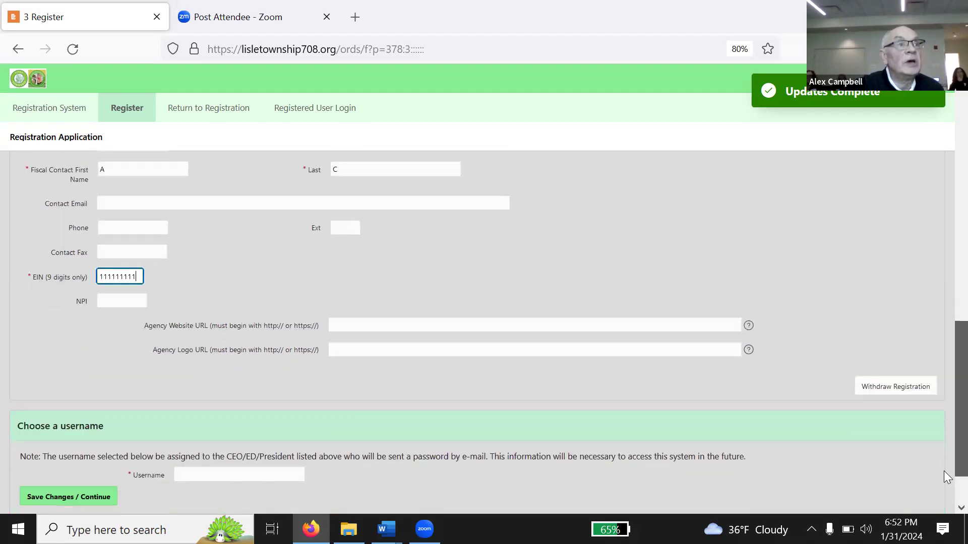
Choose the agency account's username and save the registration to reach the thank-you page.
click(256, 411)
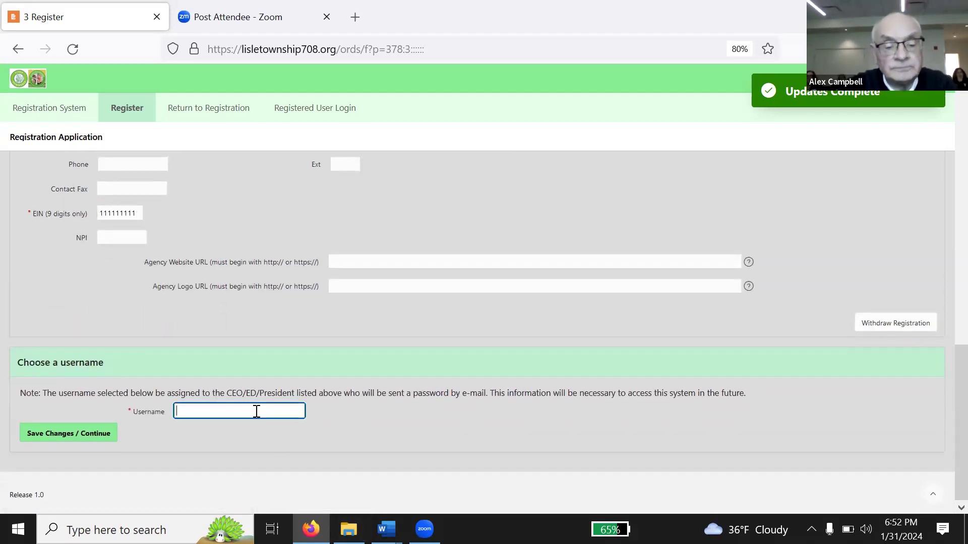
text(jdoe)
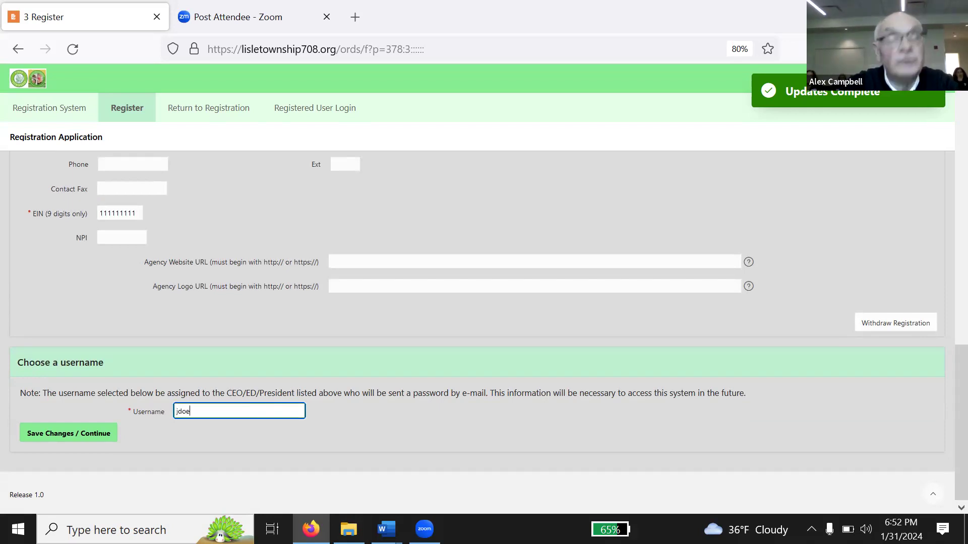
click(47, 441)
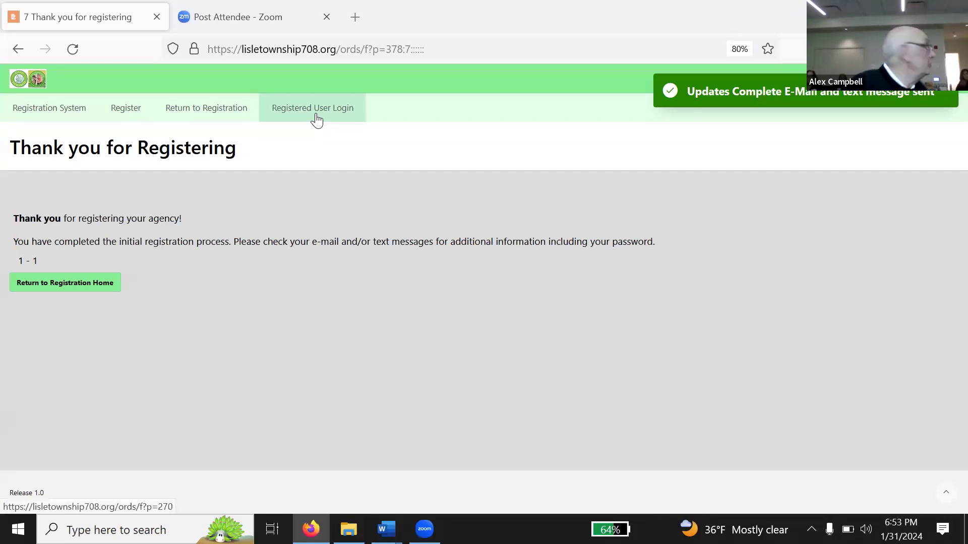
Log in with the agency username and account password.
click(316, 120)
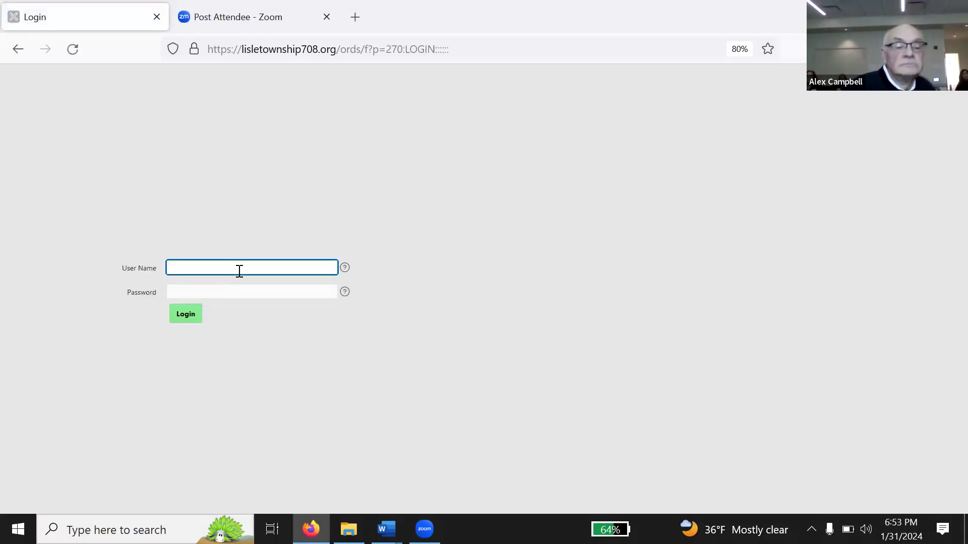
text(jdoe)
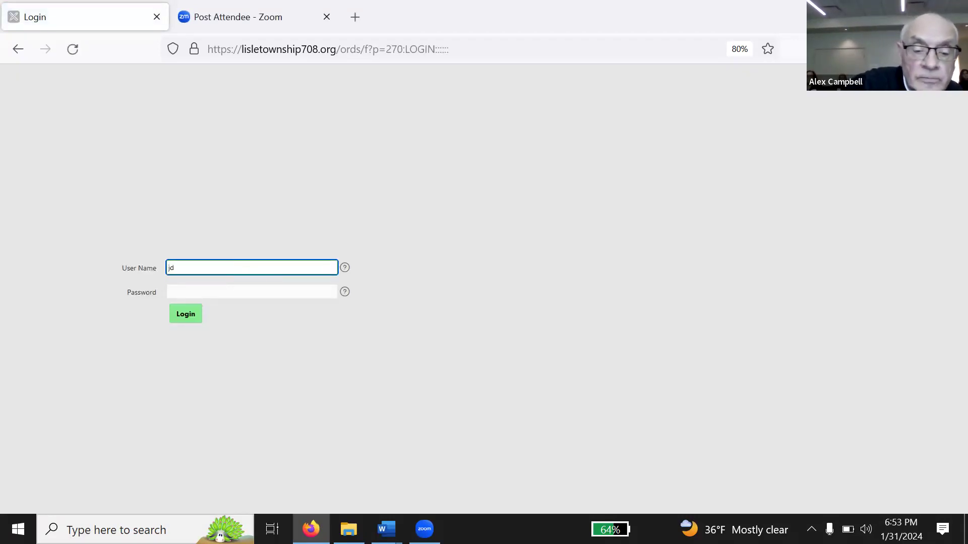
click(230, 292)
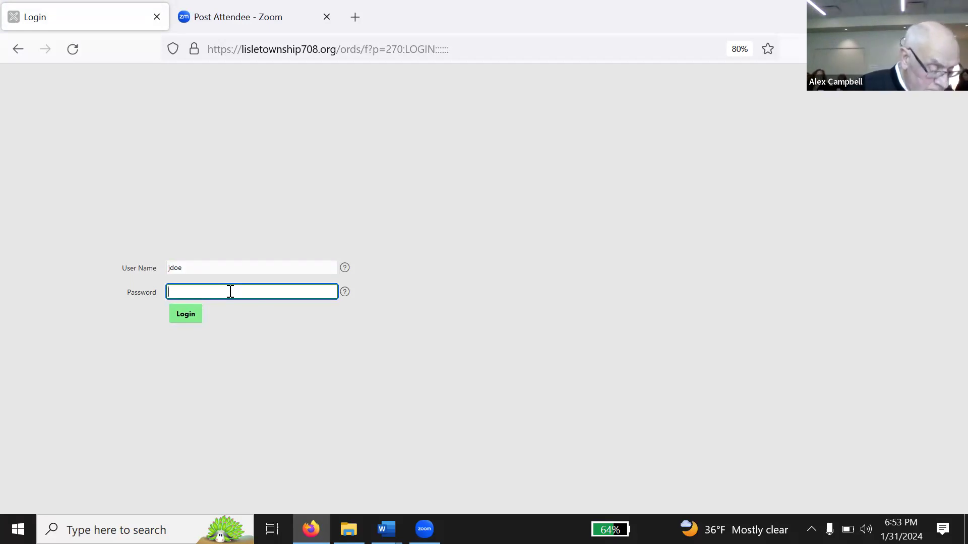
text(••)
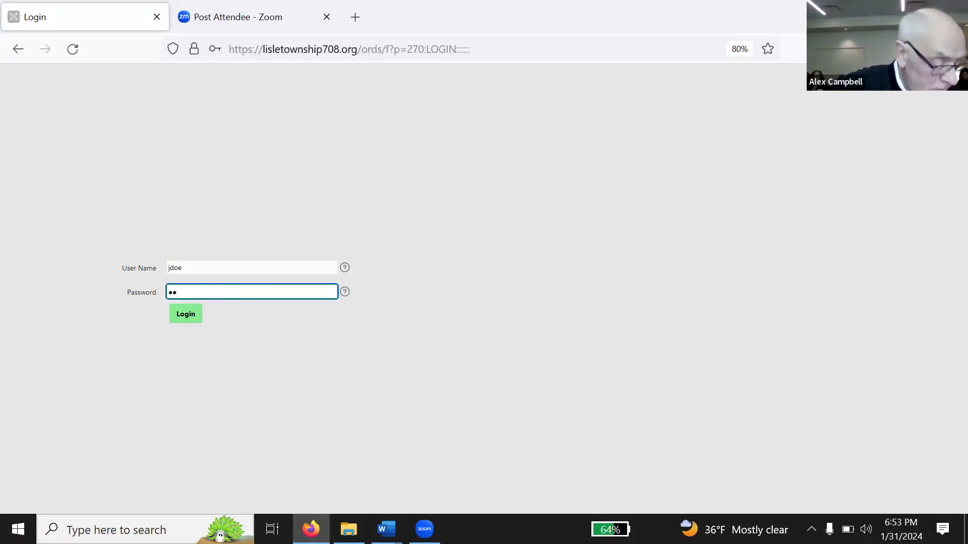
text(•)
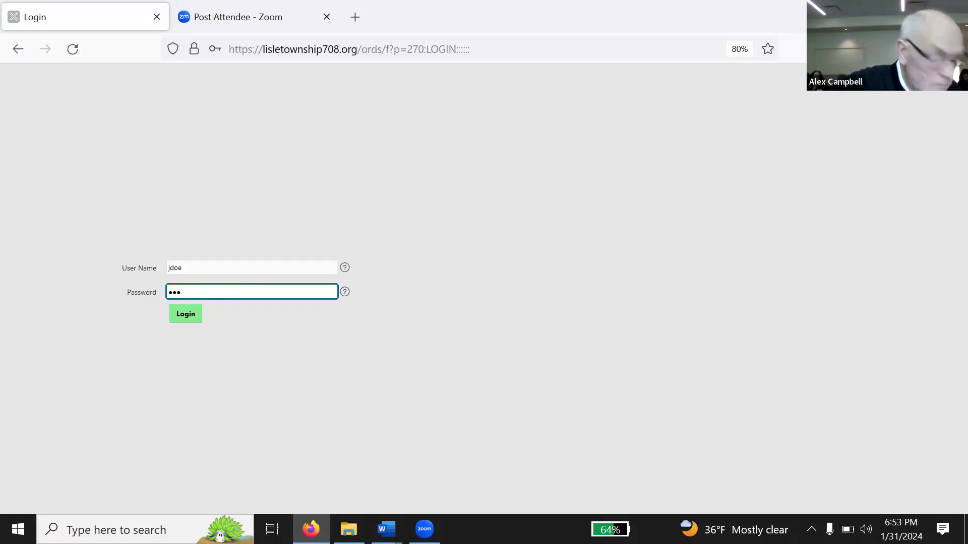
text(••)
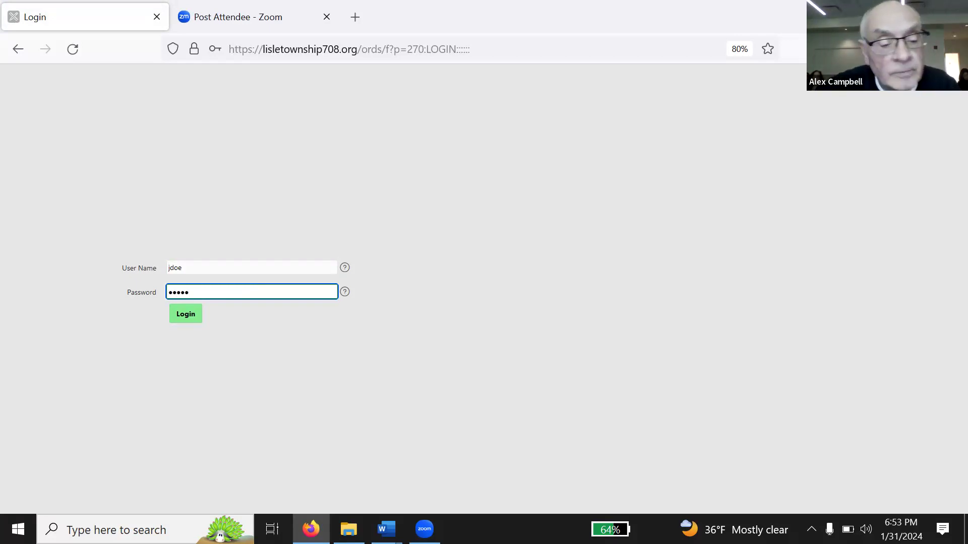
text(•)
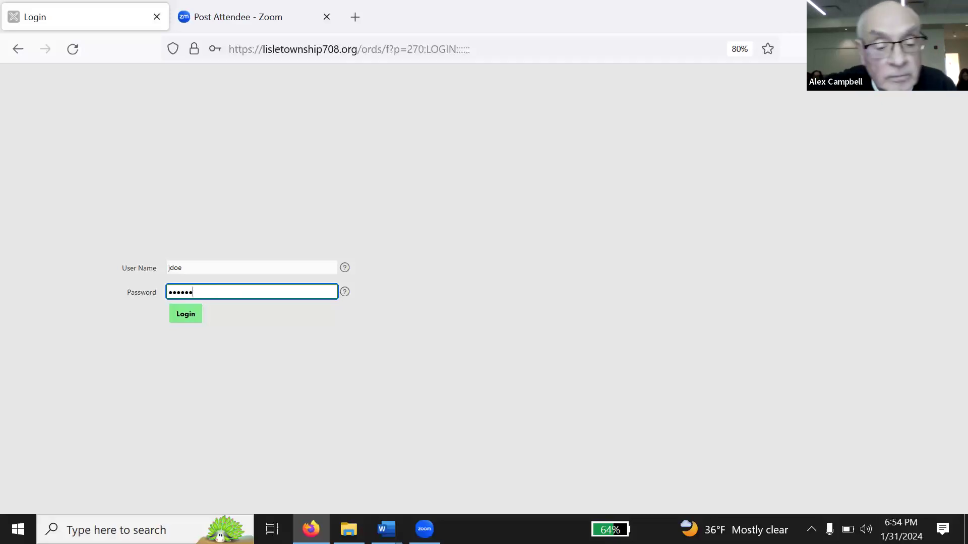
text(••)
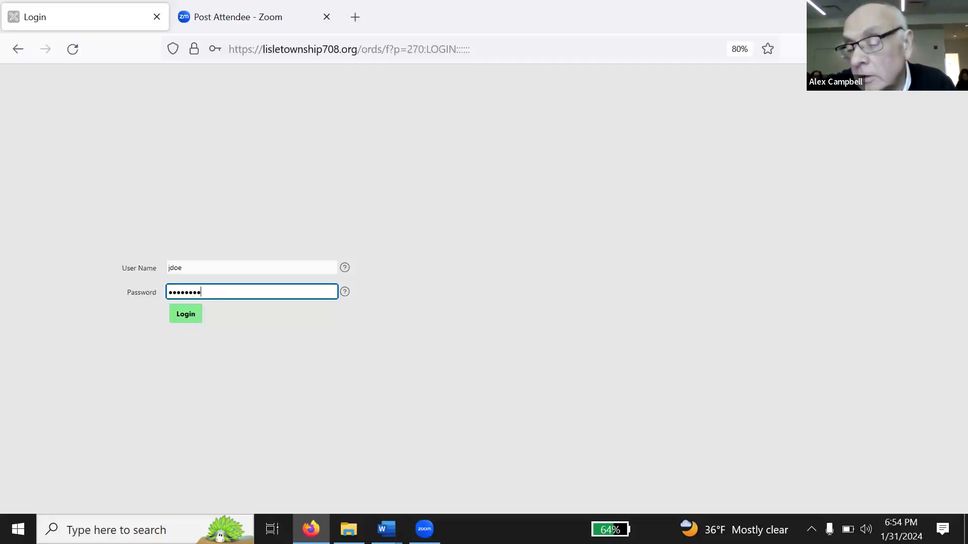
text(••)
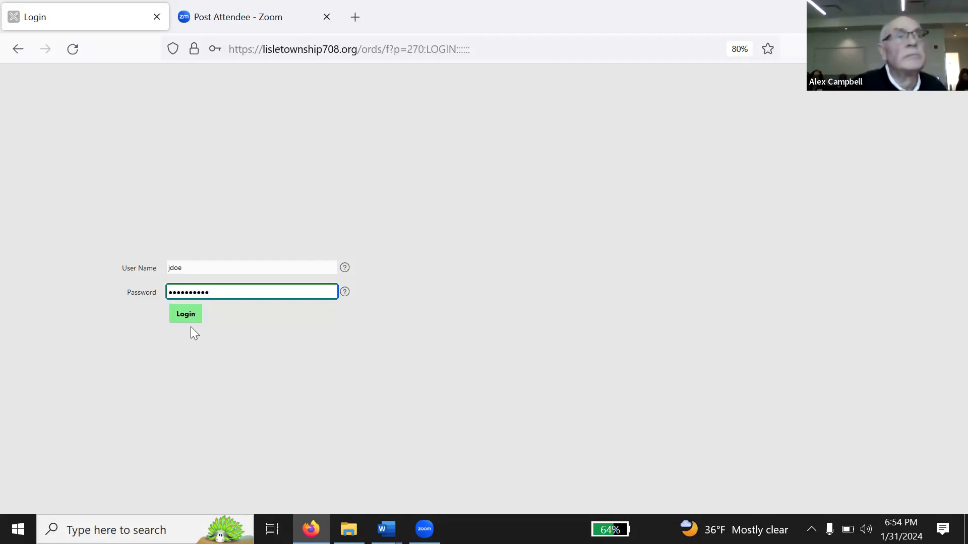
click(197, 321)
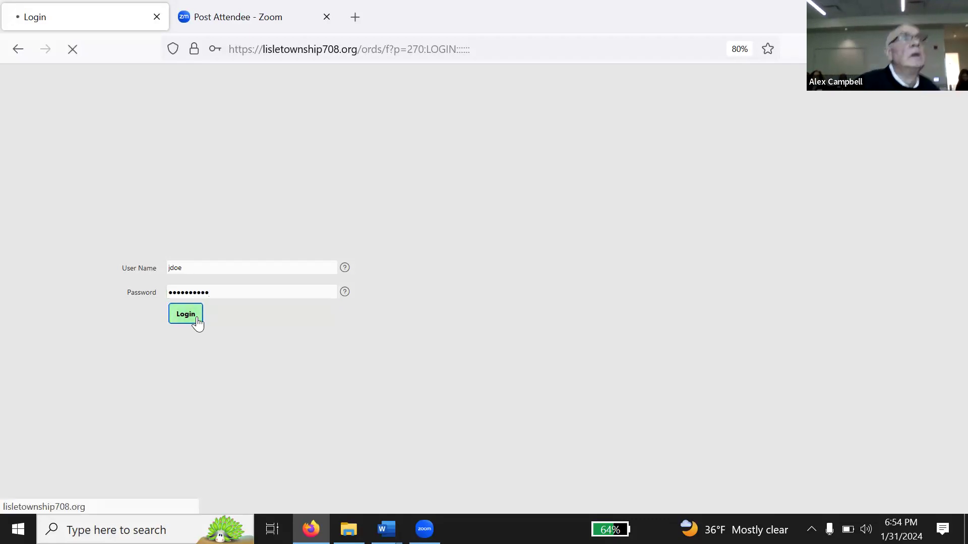
Save the phone number to use for two-factor login codes.
click(221, 317)
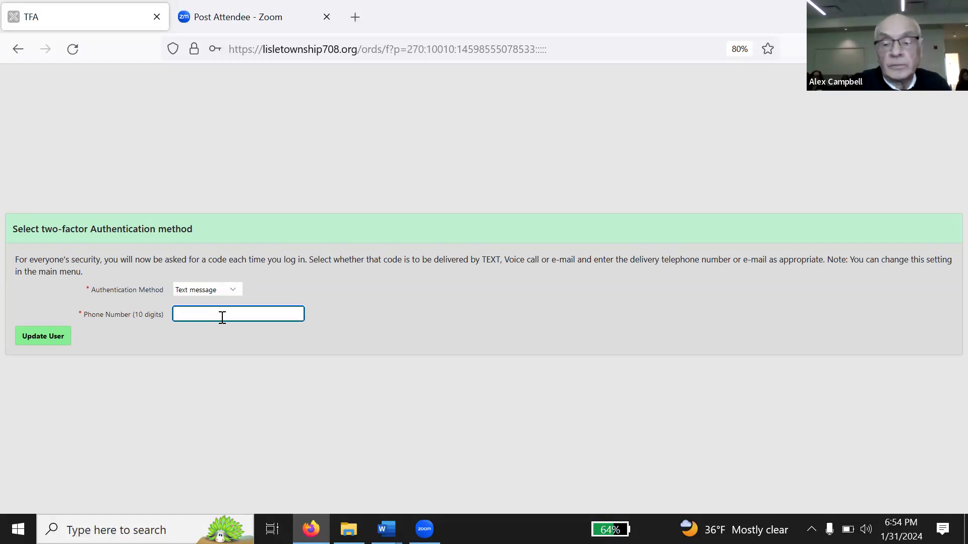
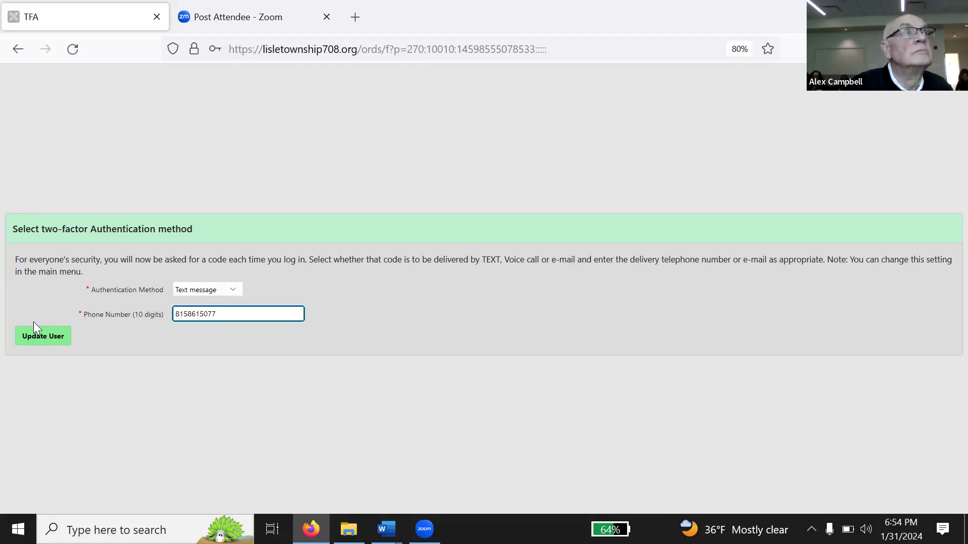
click(42, 336)
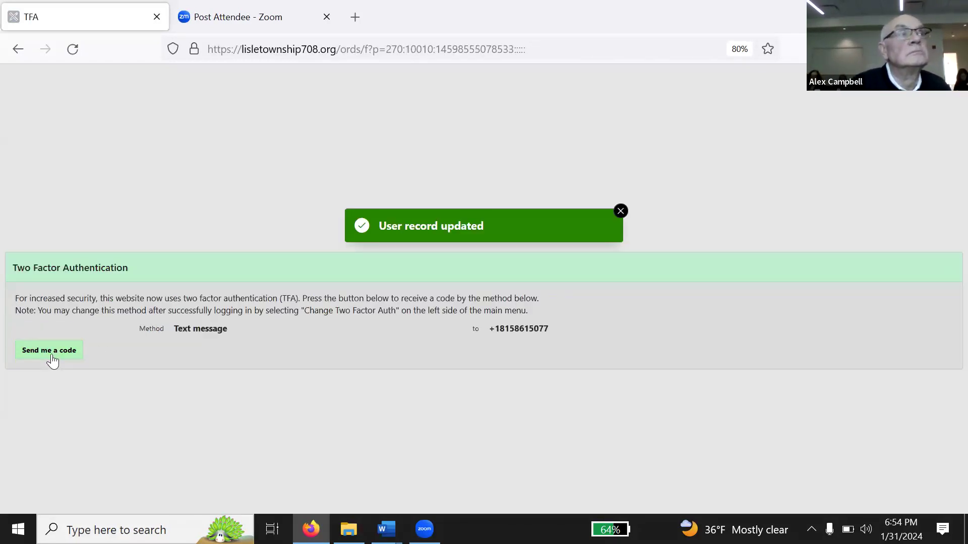
Request a text-message login code and submit the received verification code.
click(51, 355)
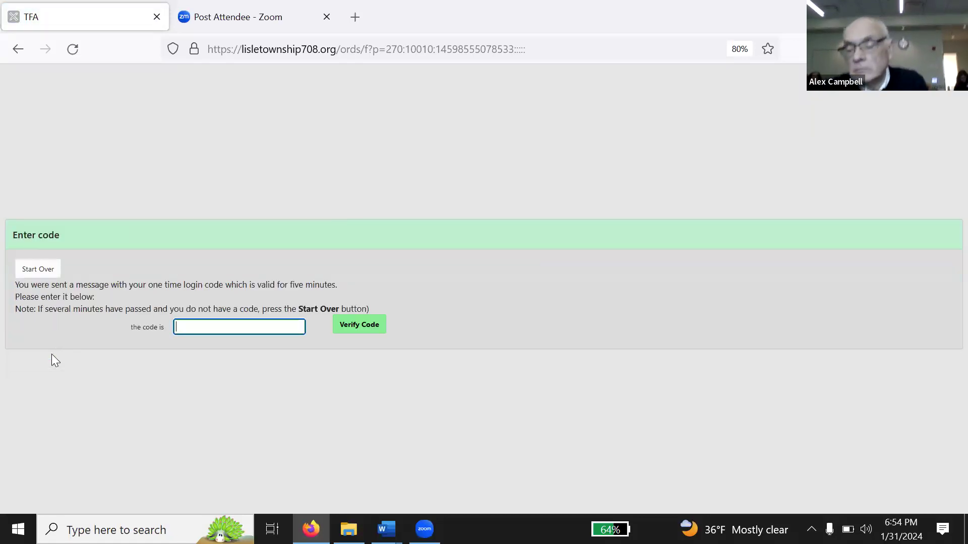
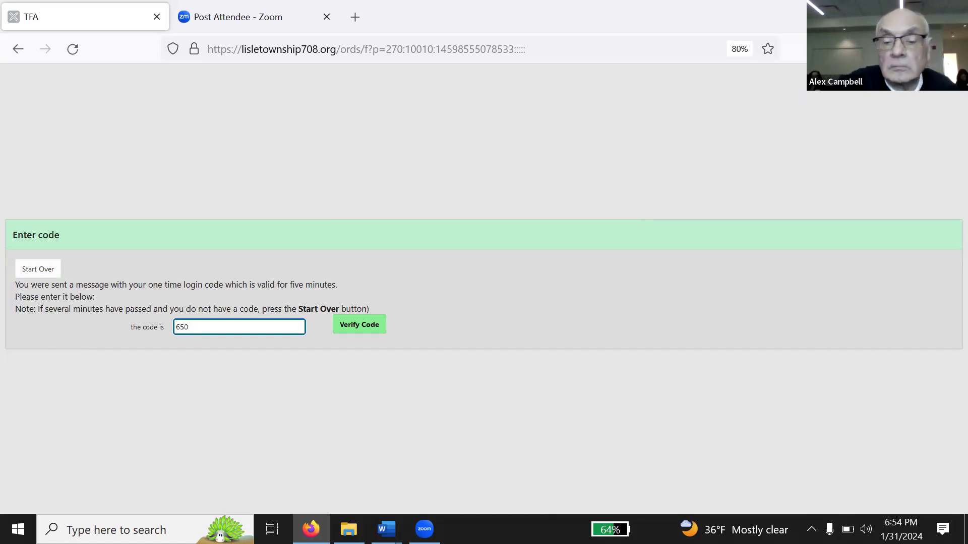
key(Return)
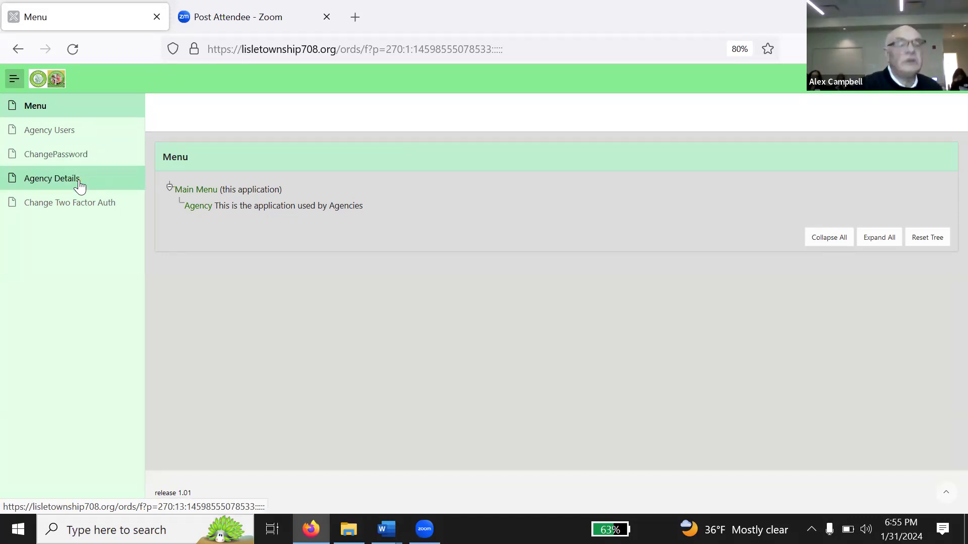
click(79, 185)
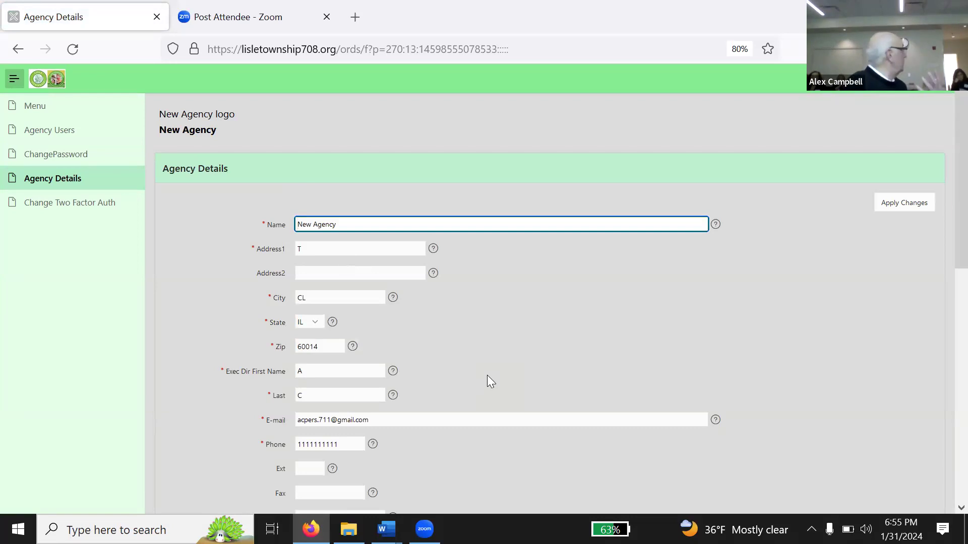
click(69, 204)
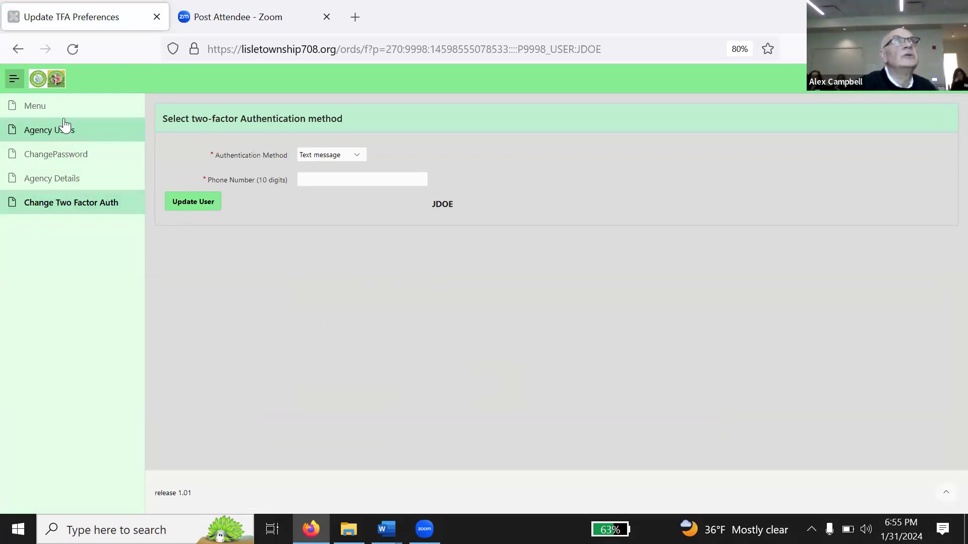
click(40, 109)
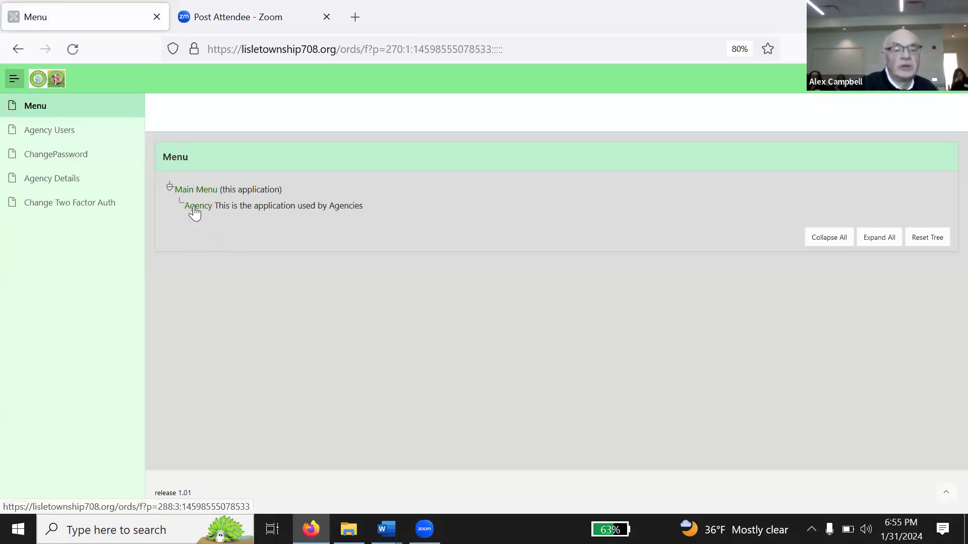
Open the Agency home page, review the General Information for Applicants, and open the grant application.
click(194, 206)
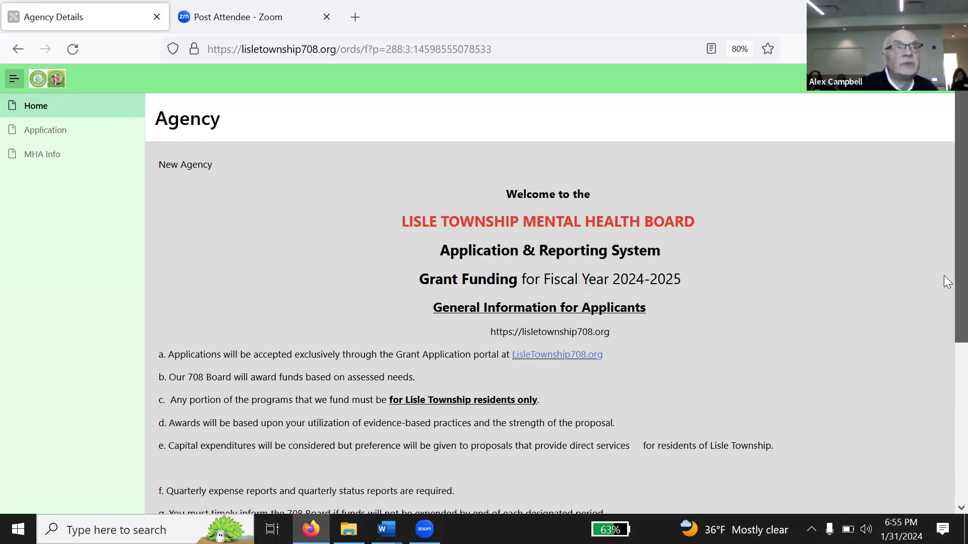
scroll(944, 279, down, 3)
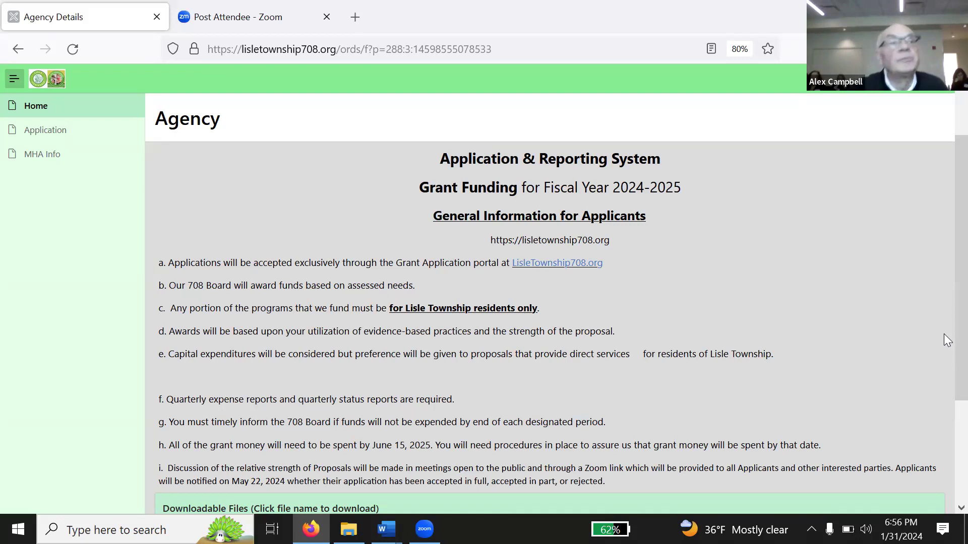
scroll(943, 333, down, 2)
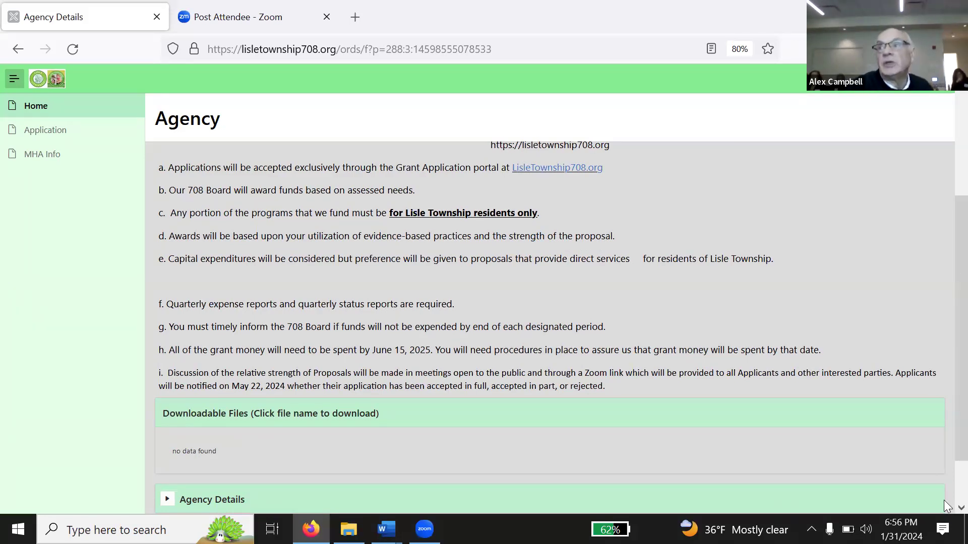
scroll(943, 505, down, 3)
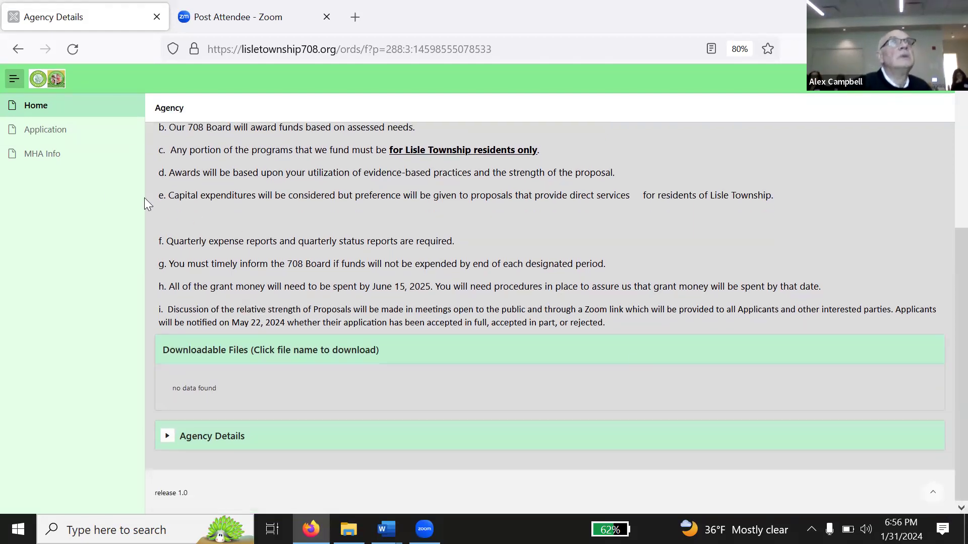
click(53, 127)
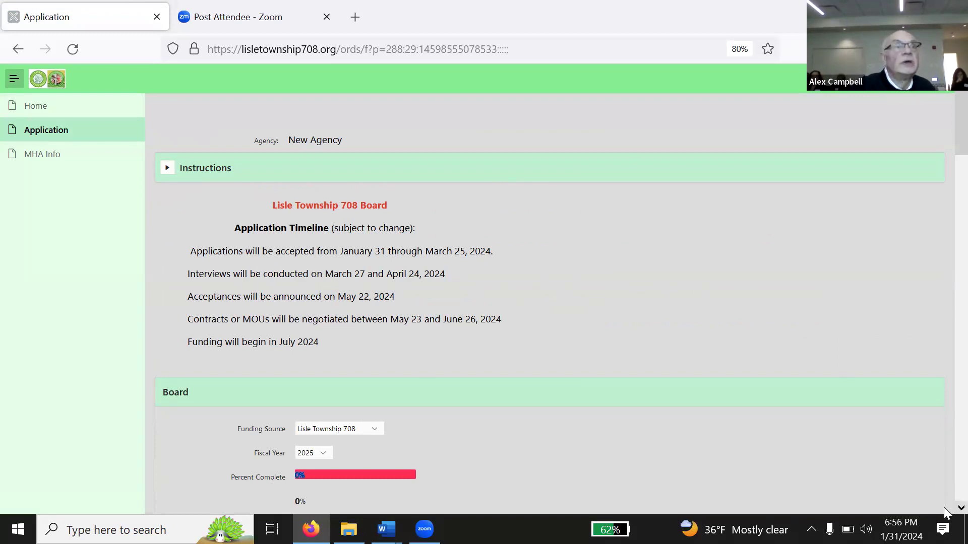
Scroll down the application page to the Step 1 Agency Forms below the March 25, 2024 deadline.
scroll(944, 510, down, 3)
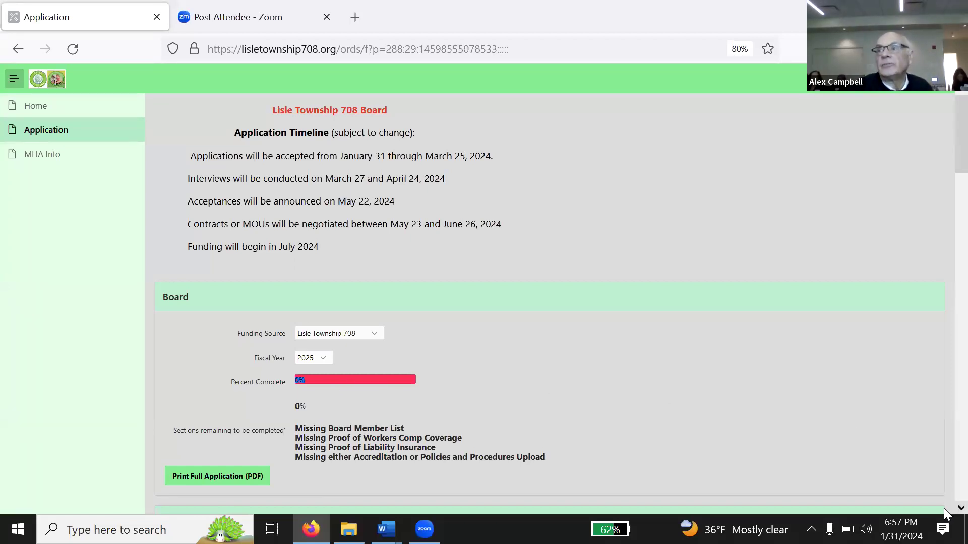
scroll(944, 509, down, 1)
scroll(943, 508, down, 5)
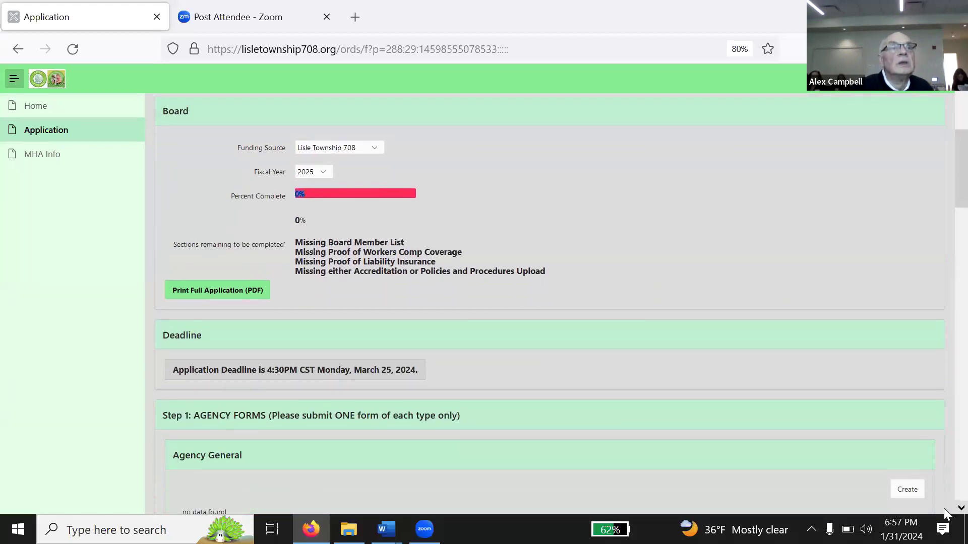
scroll(943, 508, down, 2)
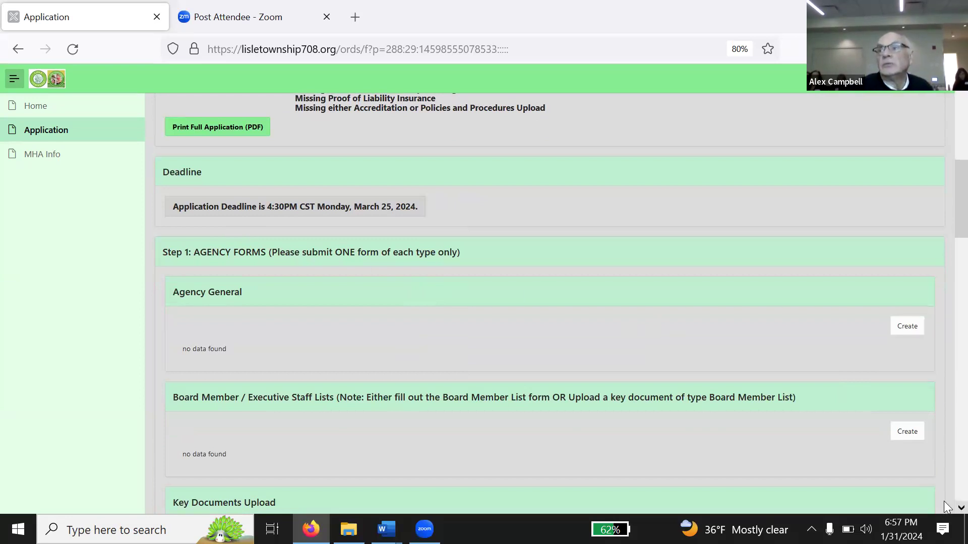
scroll(946, 506, down, 2)
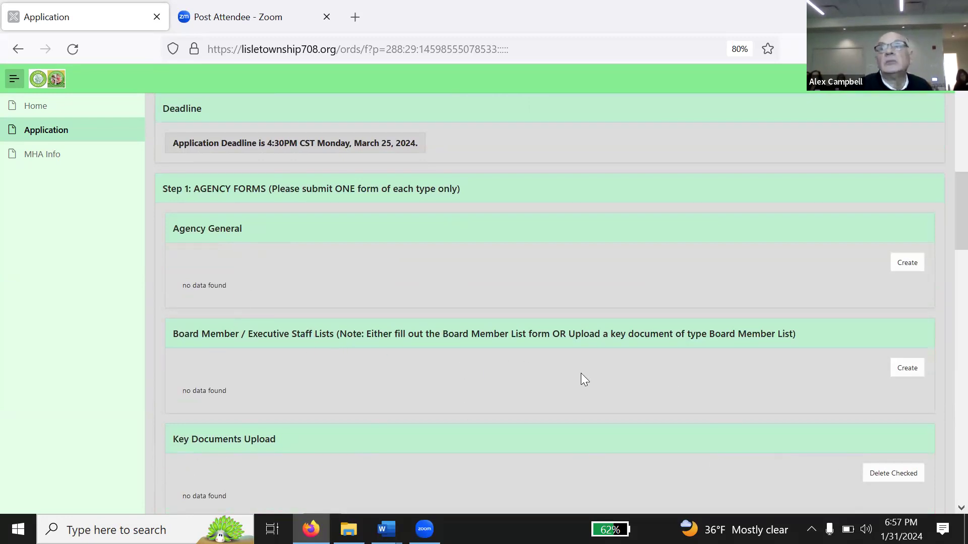
click(907, 265)
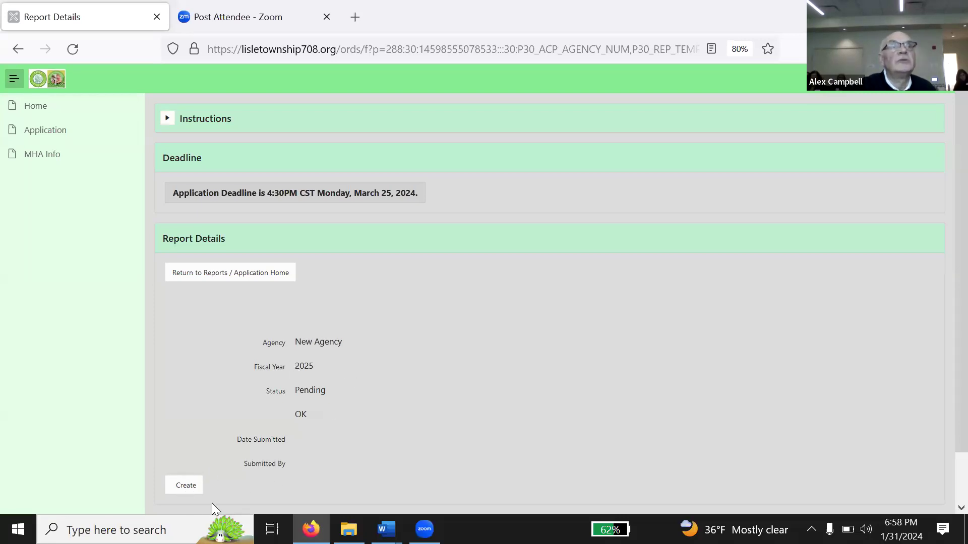
click(182, 487)
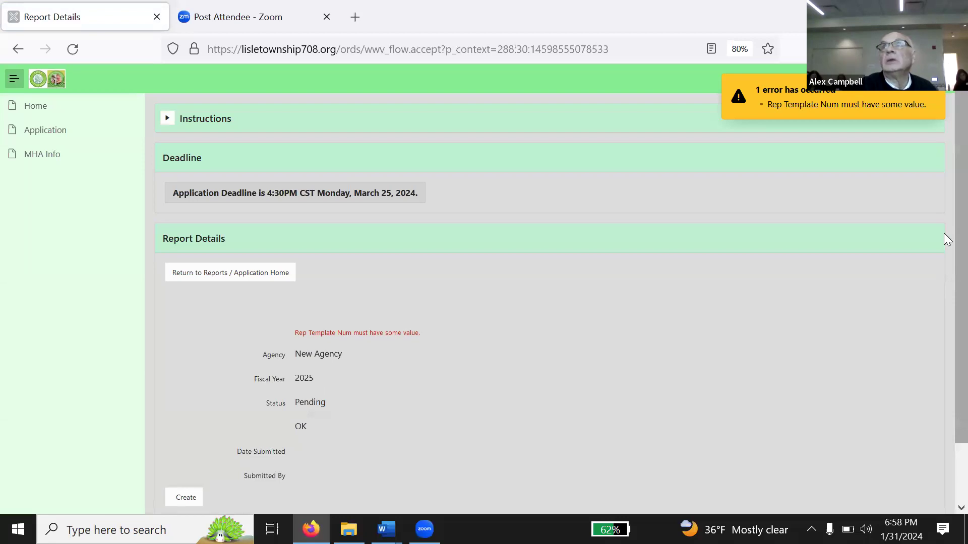
scroll(944, 267, down, 3)
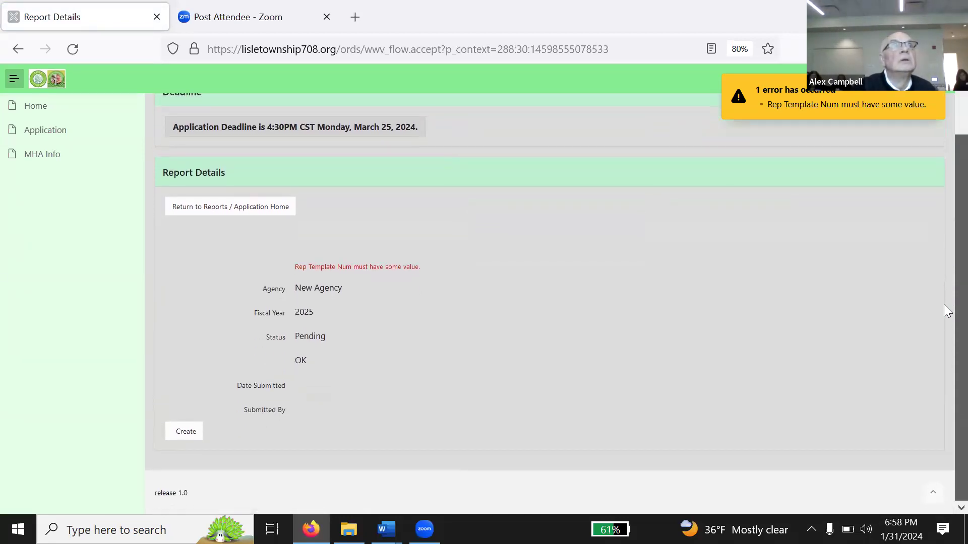
scroll(943, 306, up, 1)
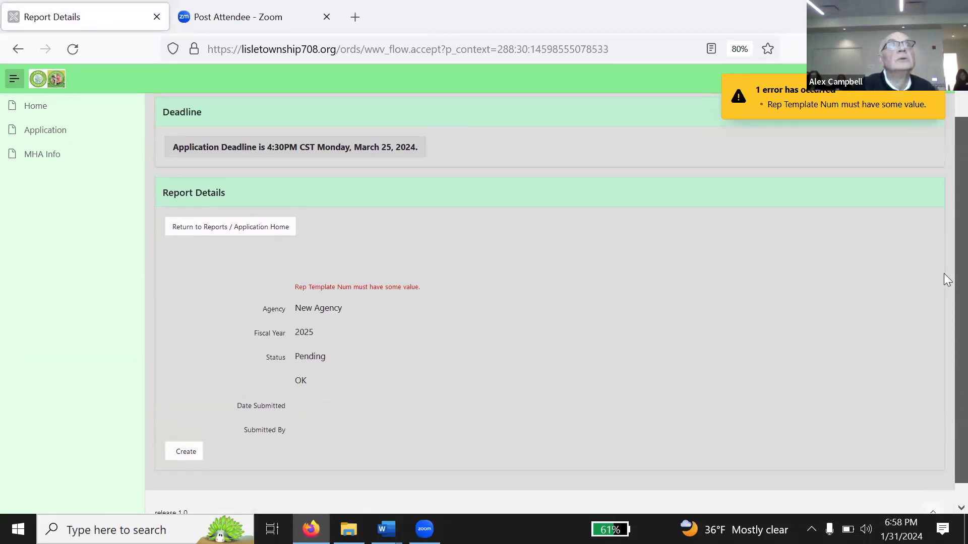
scroll(944, 263, up, 2)
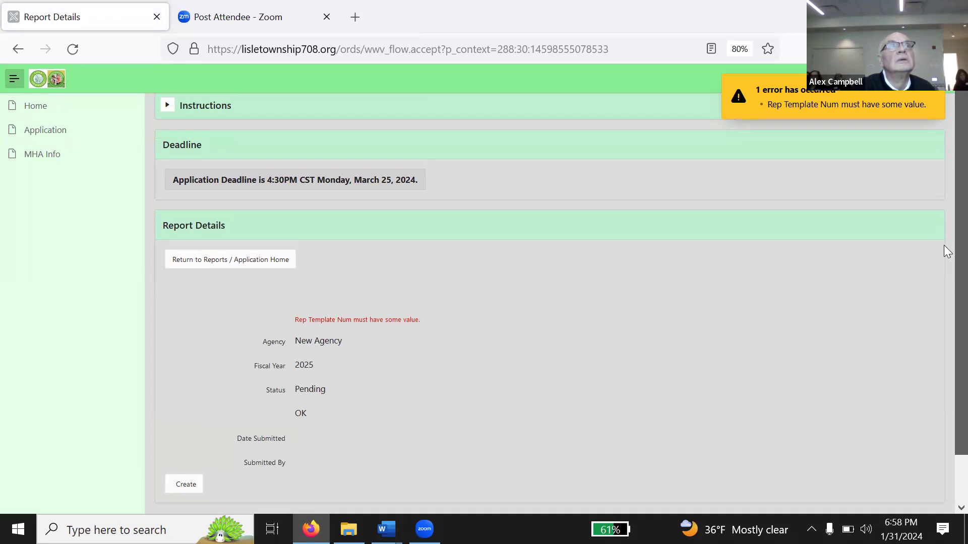
scroll(944, 255, down, 1)
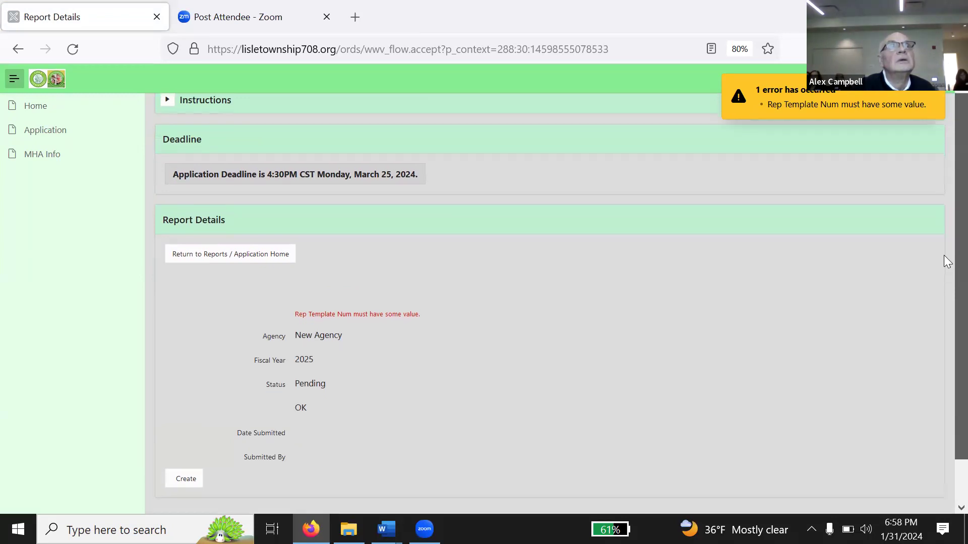
scroll(944, 237, up, 1)
scroll(944, 220, up, 1)
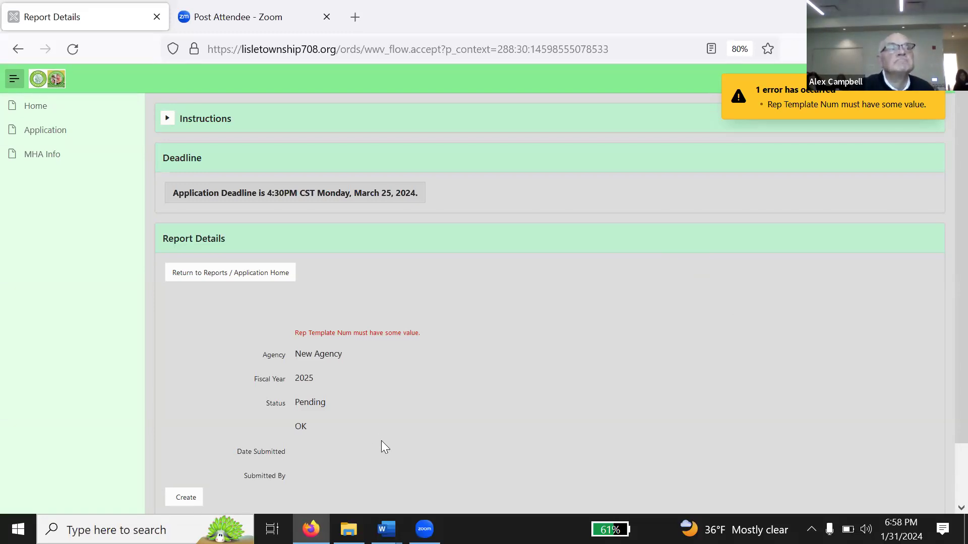
click(186, 498)
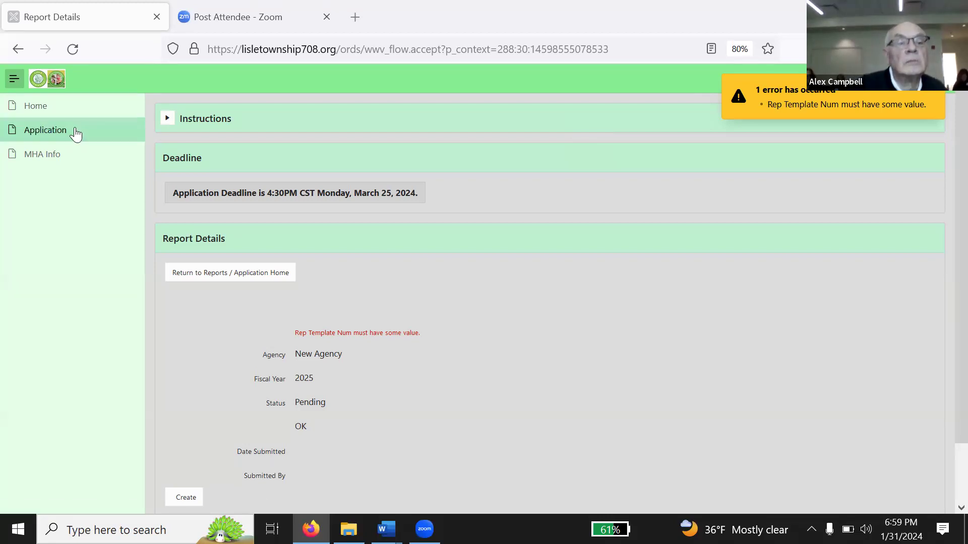
Return to the application home and bring the empty Step 1 Agency Forms into view.
click(284, 275)
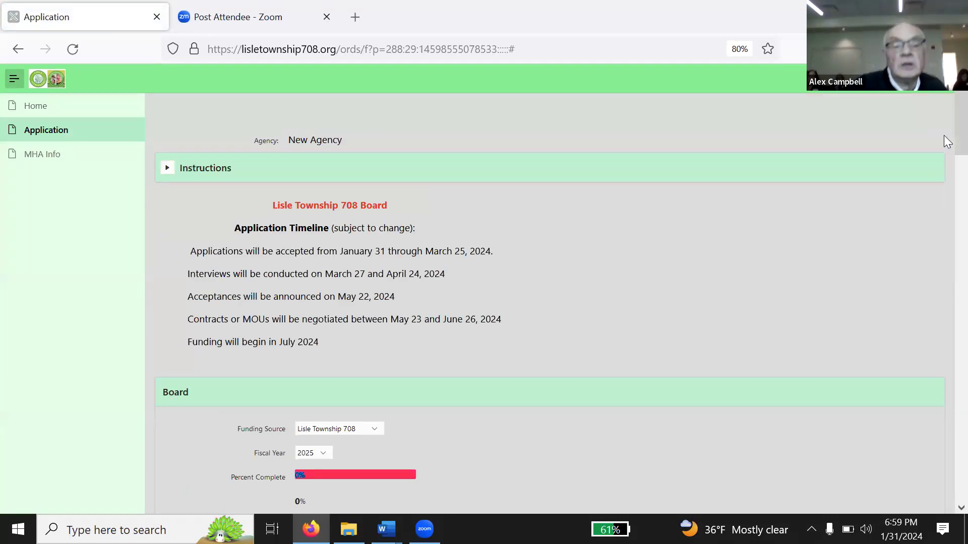
scroll(946, 202, down, 10)
scroll(945, 225, down, 2)
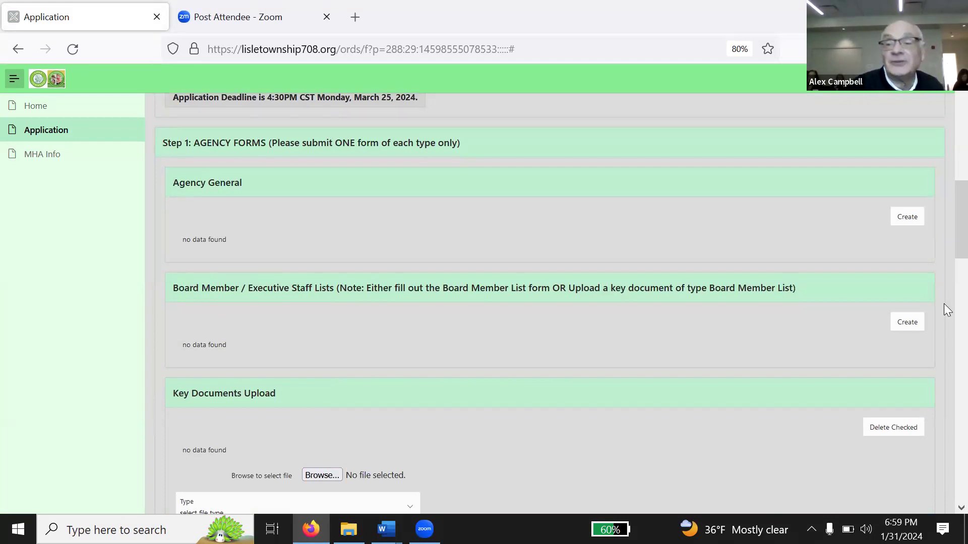
Create the agency's Board Members / Executive Staff list and add one extra blank member row.
click(897, 322)
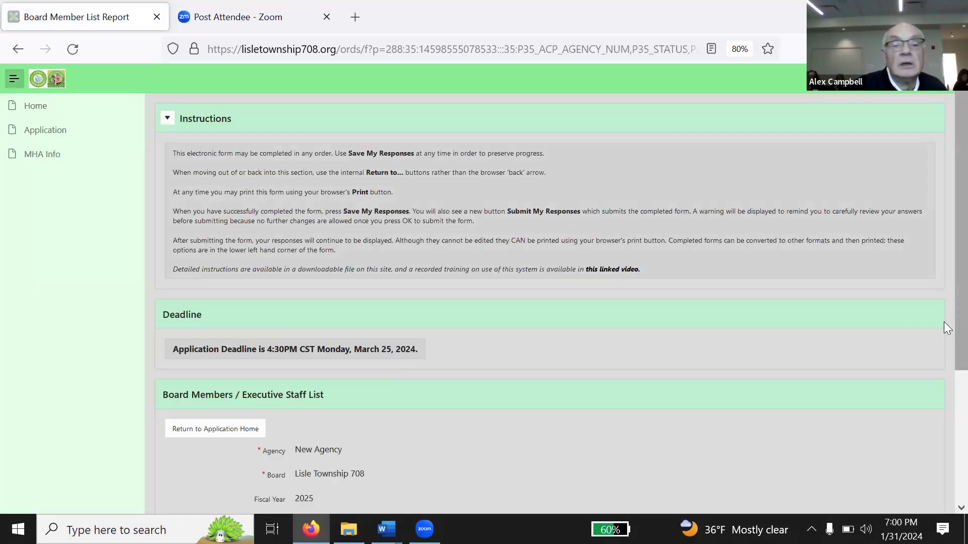
scroll(943, 322, down, 2)
scroll(944, 429, down, 3)
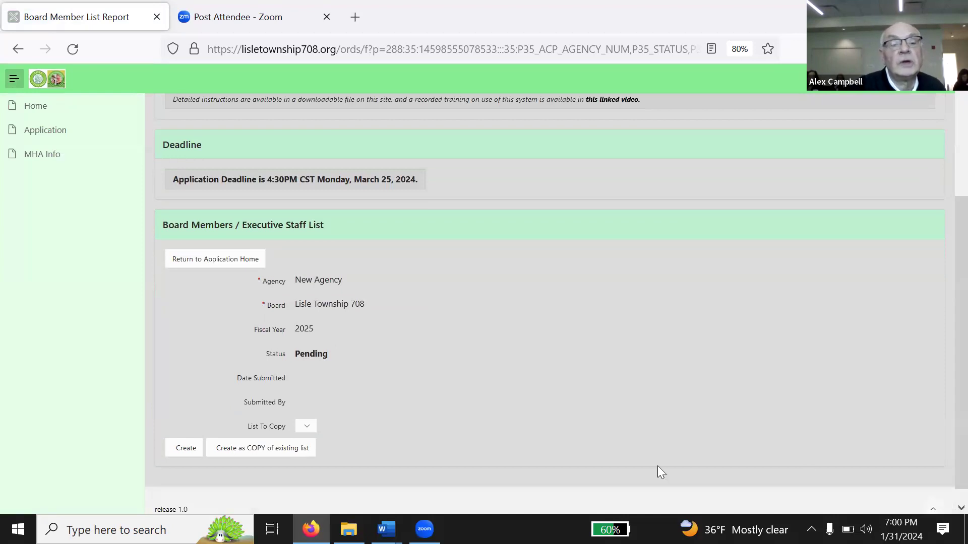
click(181, 447)
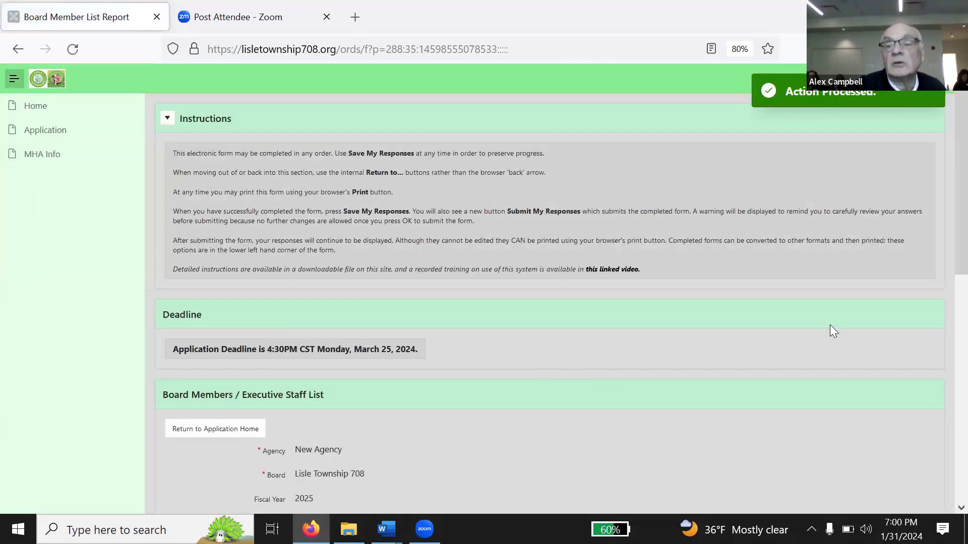
drag(945, 258, 943, 445)
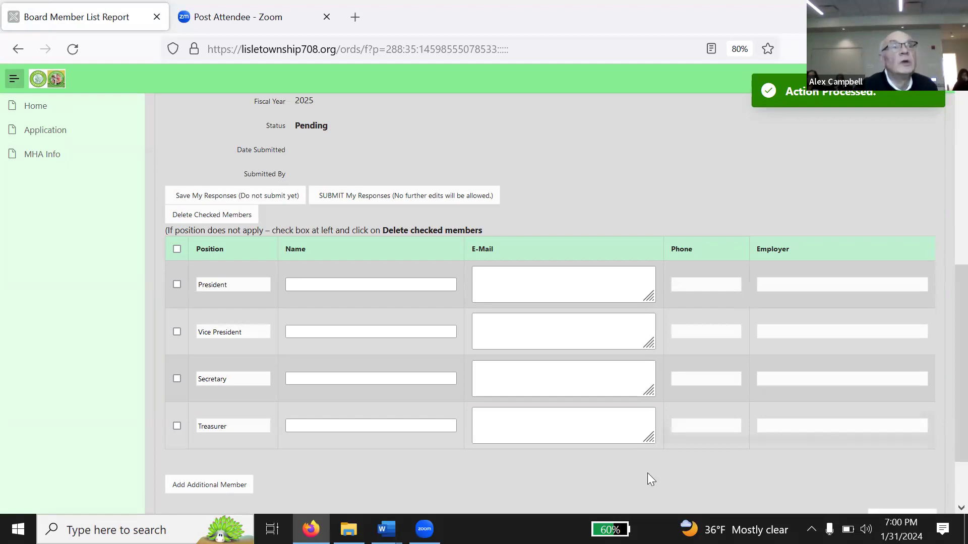
click(216, 485)
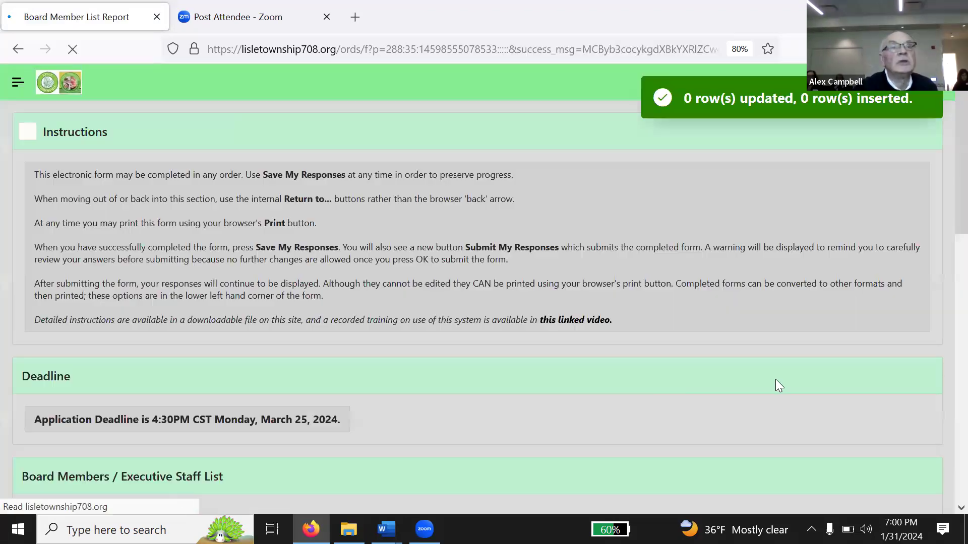
scroll(944, 302, down, 2)
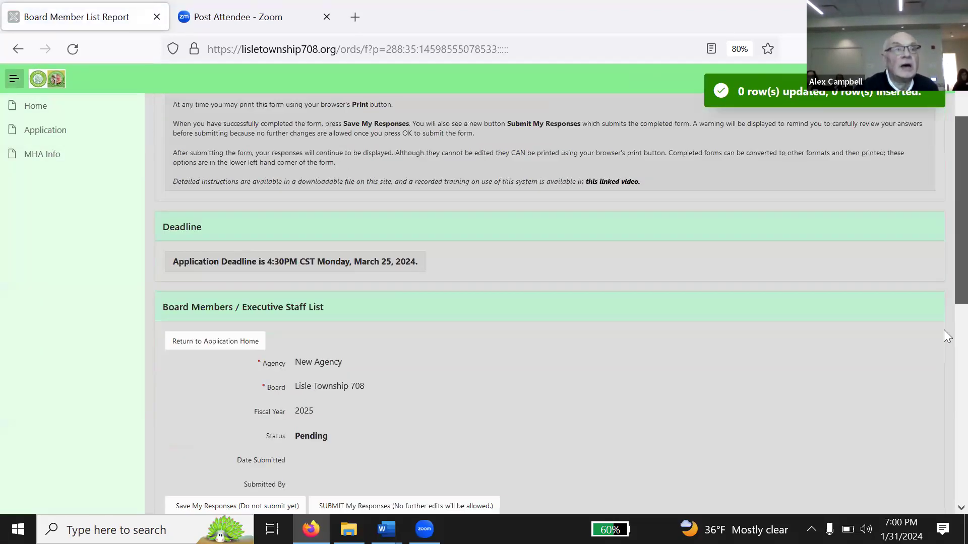
scroll(946, 337, down, 5)
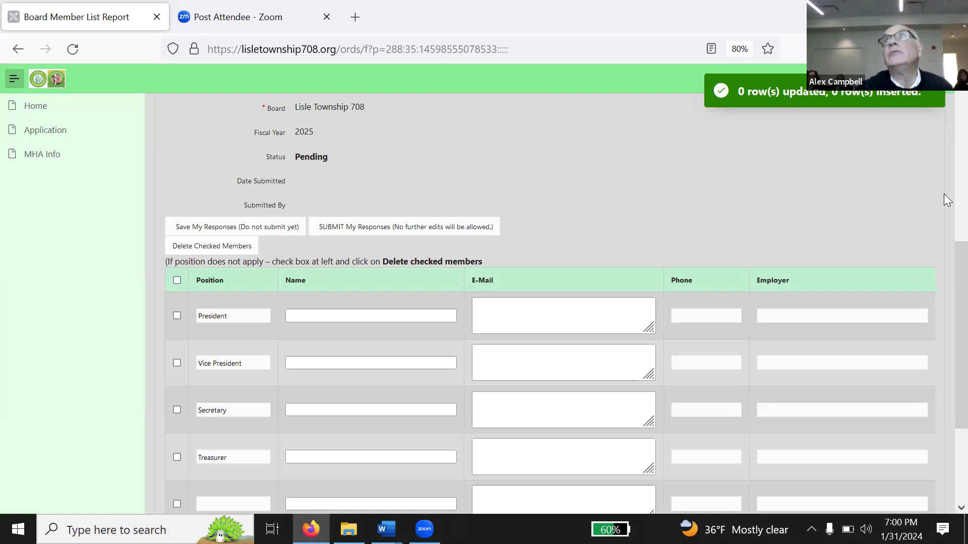
scroll(961, 201, up, 5)
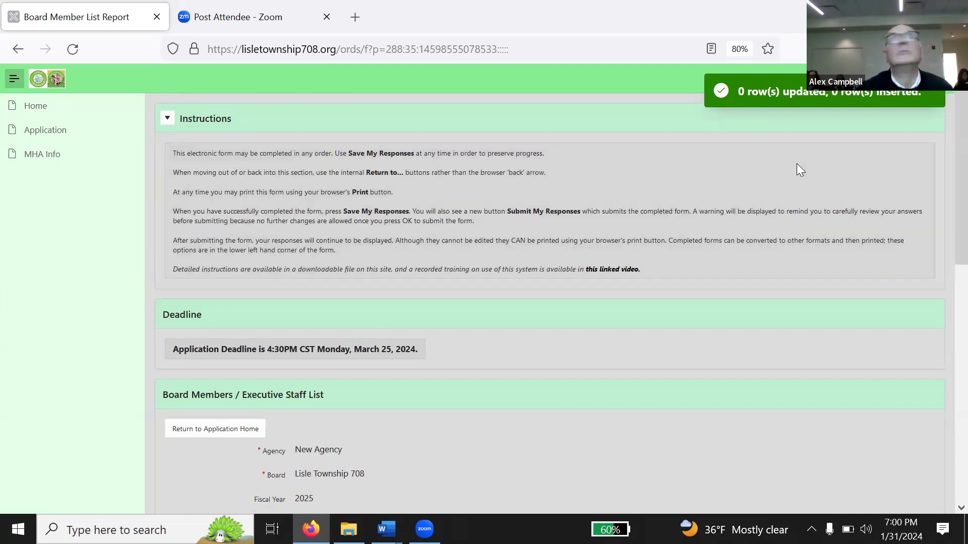
On the Application page, choose Proof of Worker's Comp Coverage as the Key Documents Upload type.
click(49, 134)
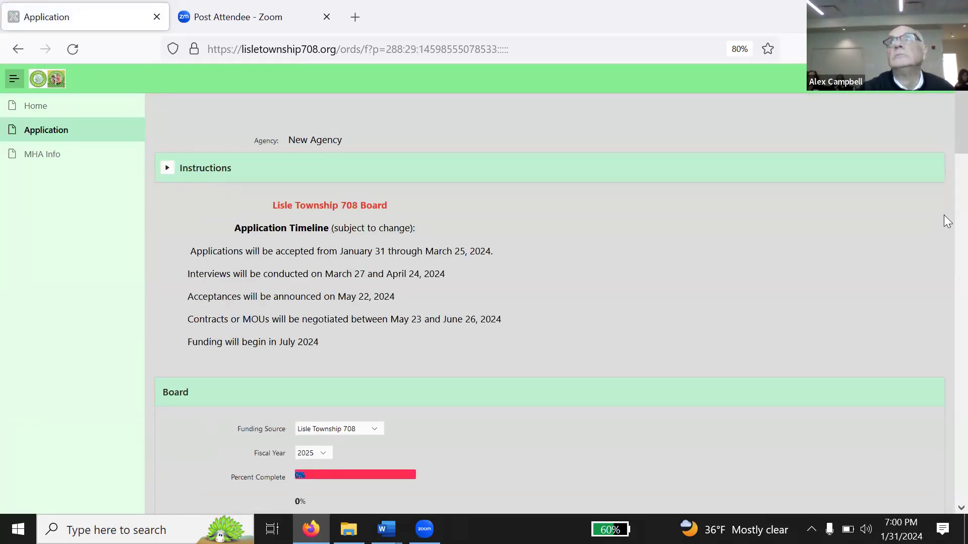
drag(944, 134, 944, 258)
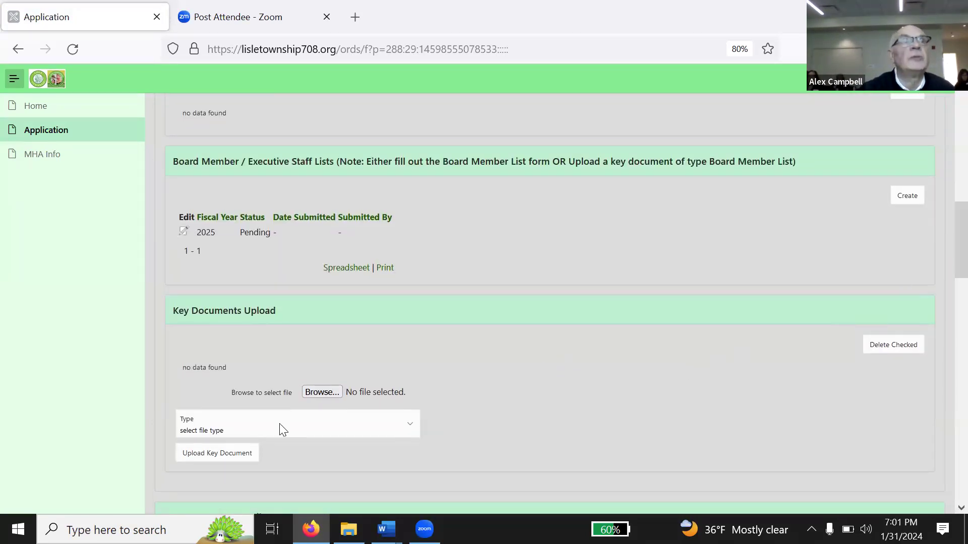
click(411, 428)
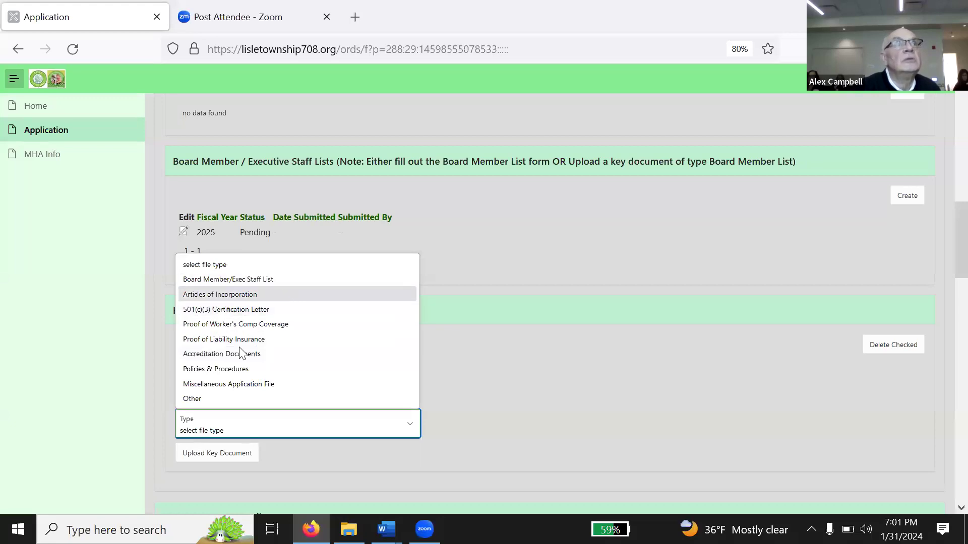
click(241, 324)
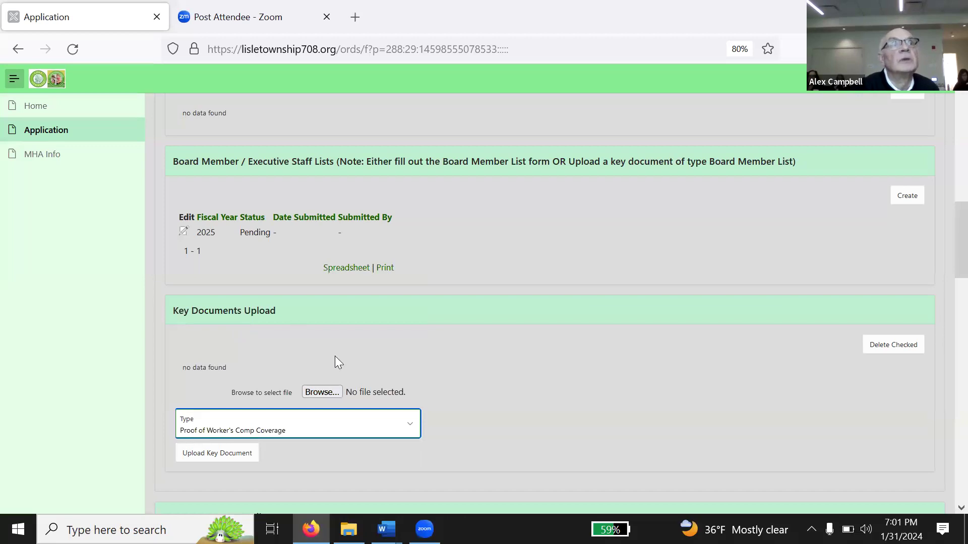
click(326, 393)
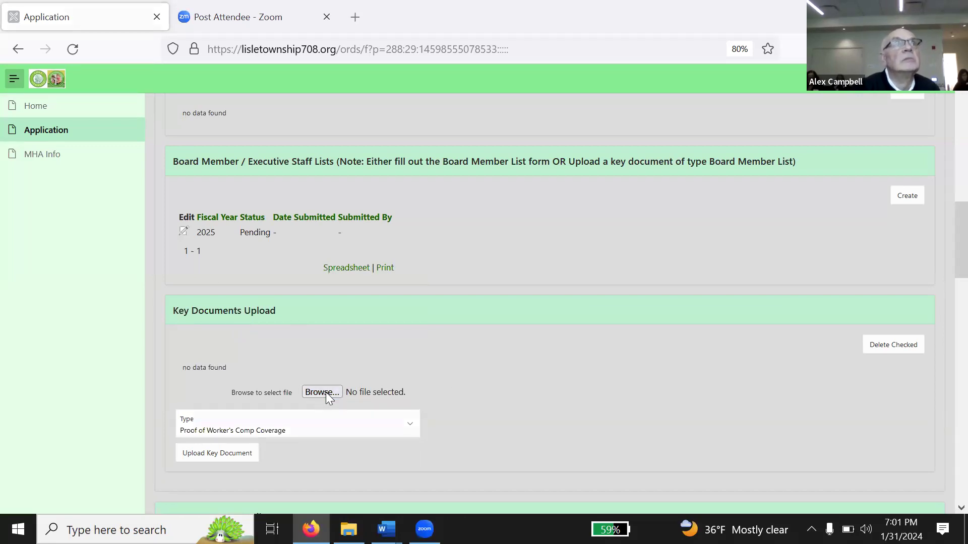
Select the Lisle Township 708 User Manual PDF on the Desktop as the upload file.
scroll(108, 108, up, 3)
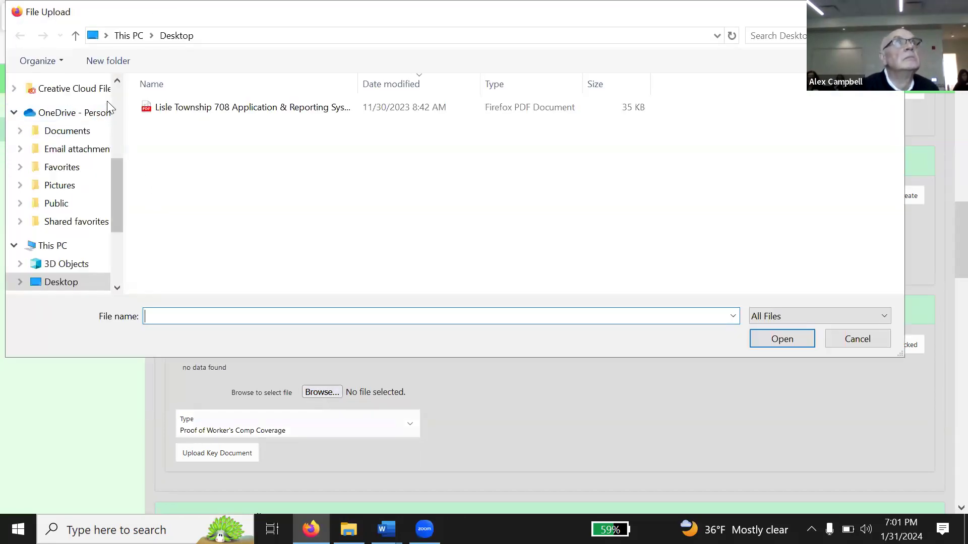
scroll(107, 101, up, 4)
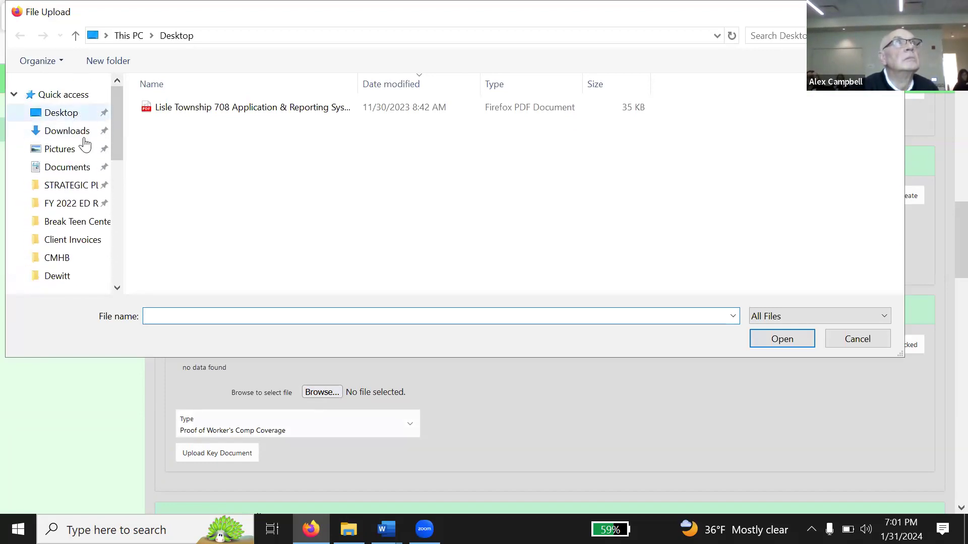
click(78, 116)
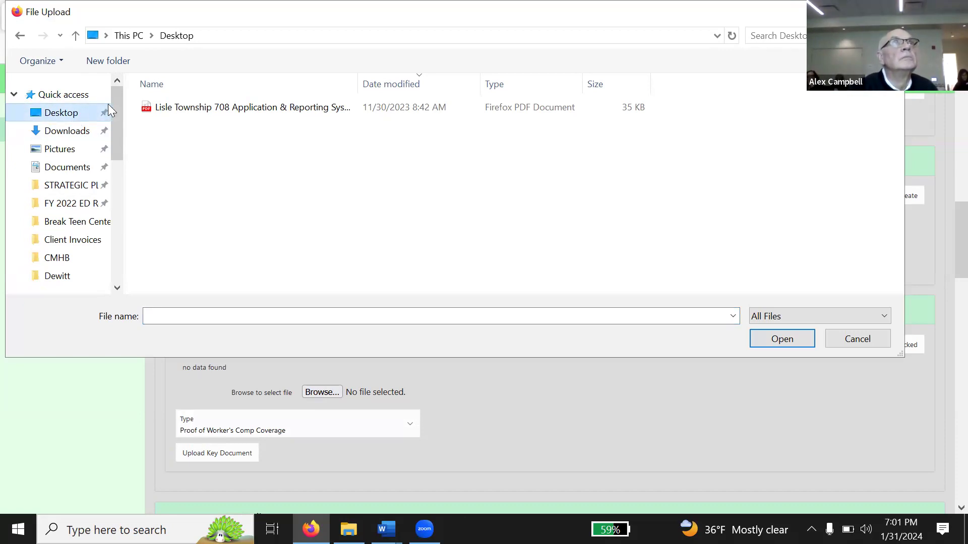
double_click(198, 106)
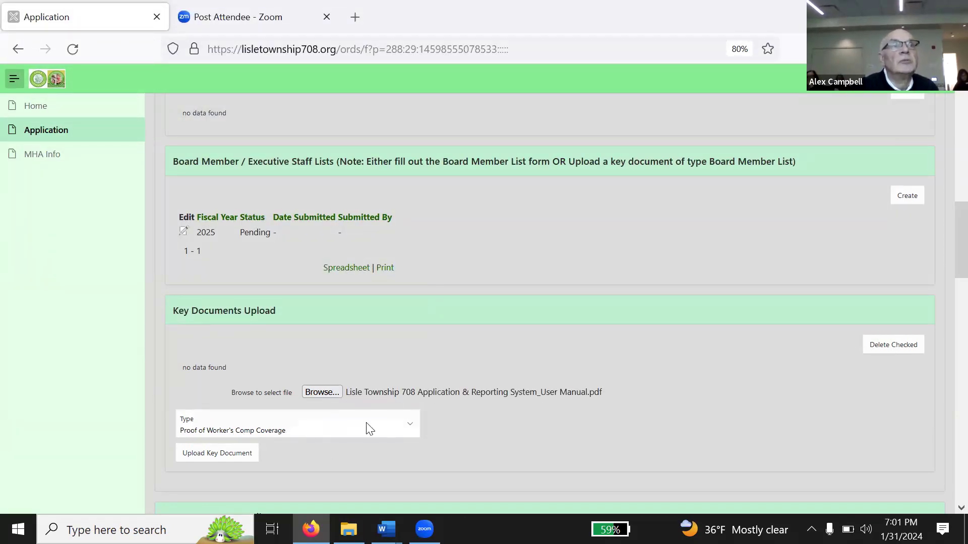
Upload the Proof of Worker's Comp Coverage document and confirm its 2025 entry at 11% complete.
click(217, 454)
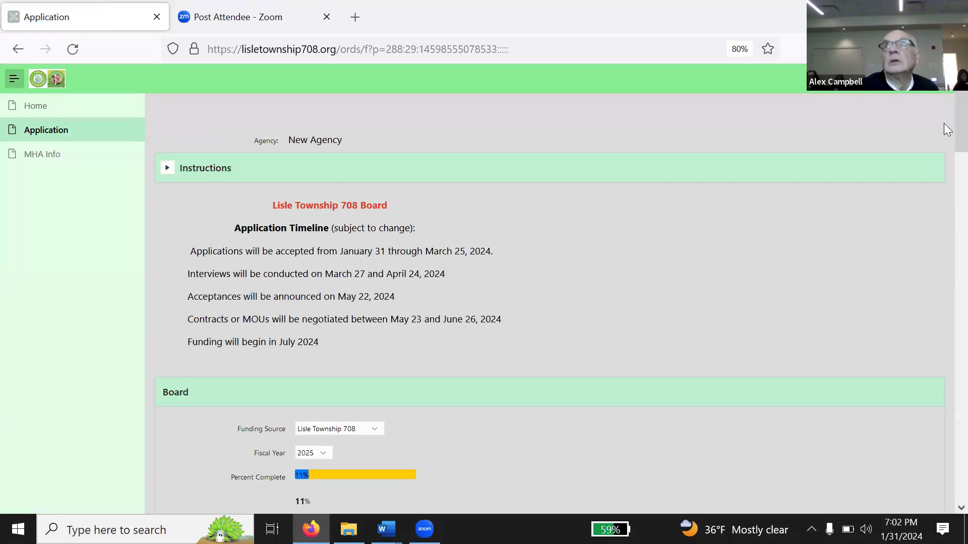
scroll(943, 152, down, 5)
scroll(944, 199, up, 2)
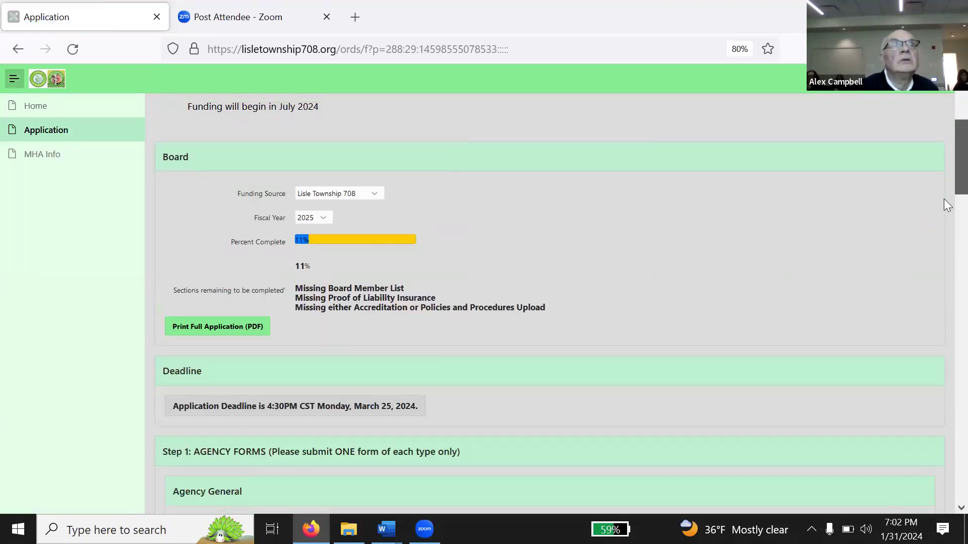
scroll(943, 198, down, 6)
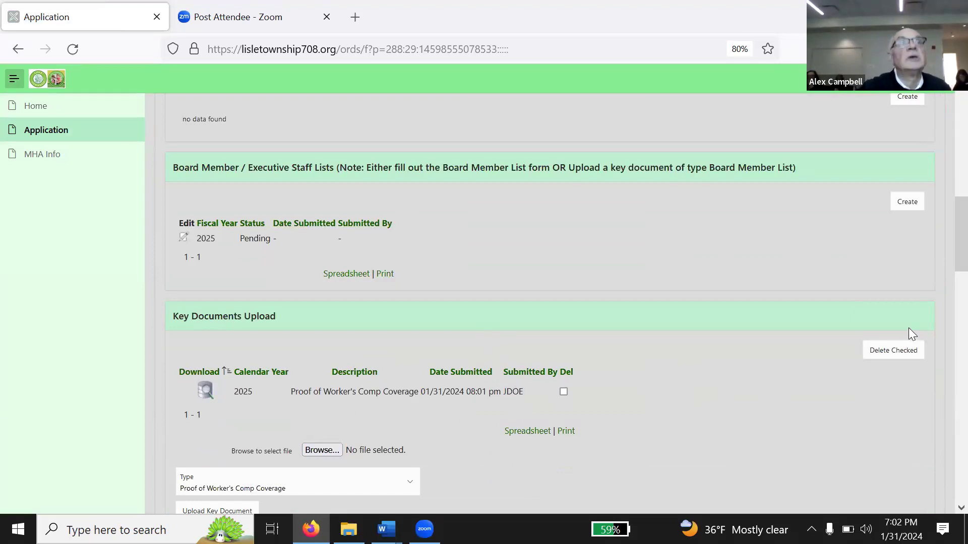
scroll(946, 237, up, 1)
drag(947, 237, 944, 199)
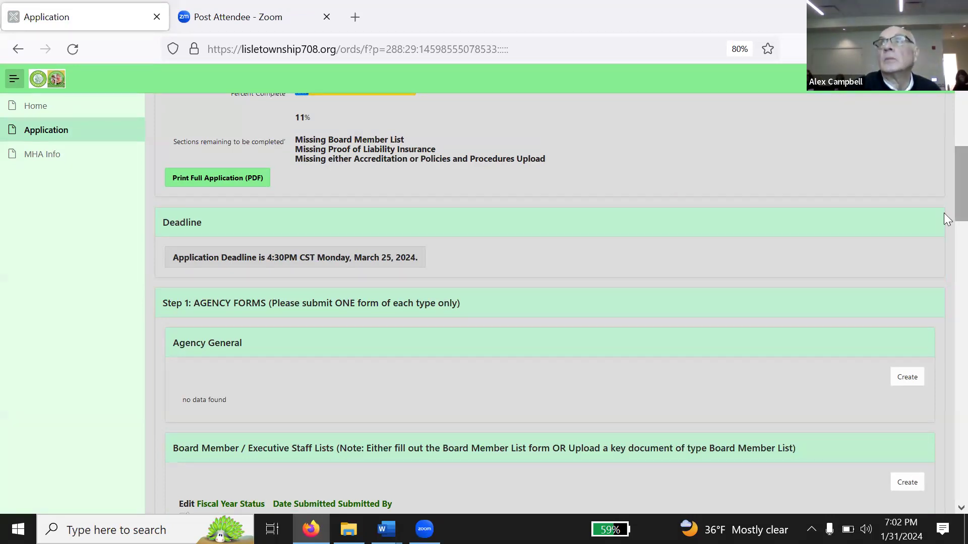
drag(943, 204, 944, 302)
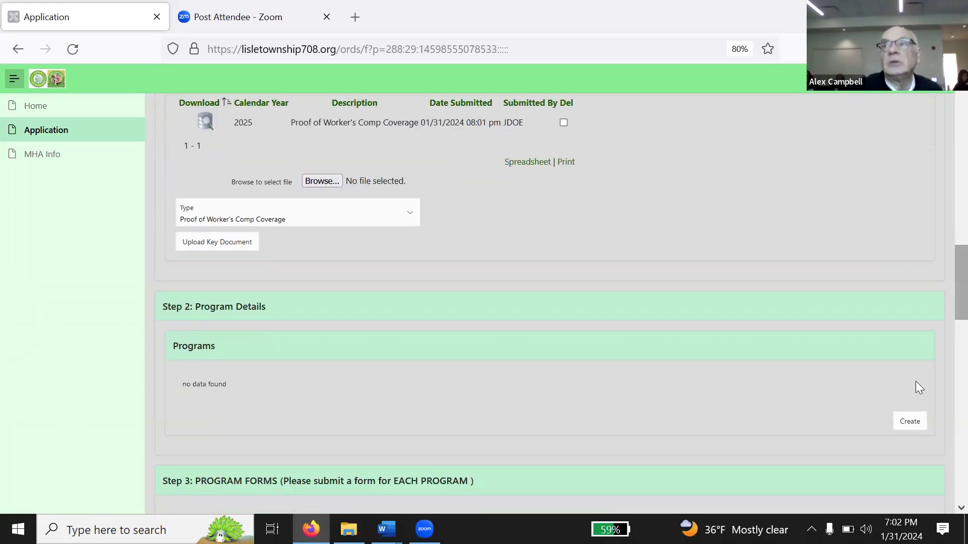
Start a new 2025 program named Recovery Support and enter 20000 as the amount requested.
click(908, 425)
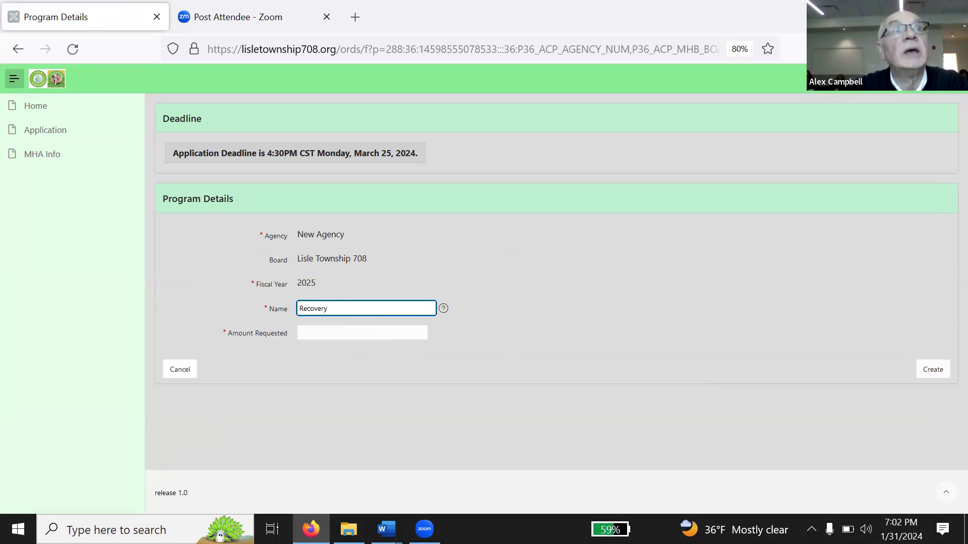
text(u)
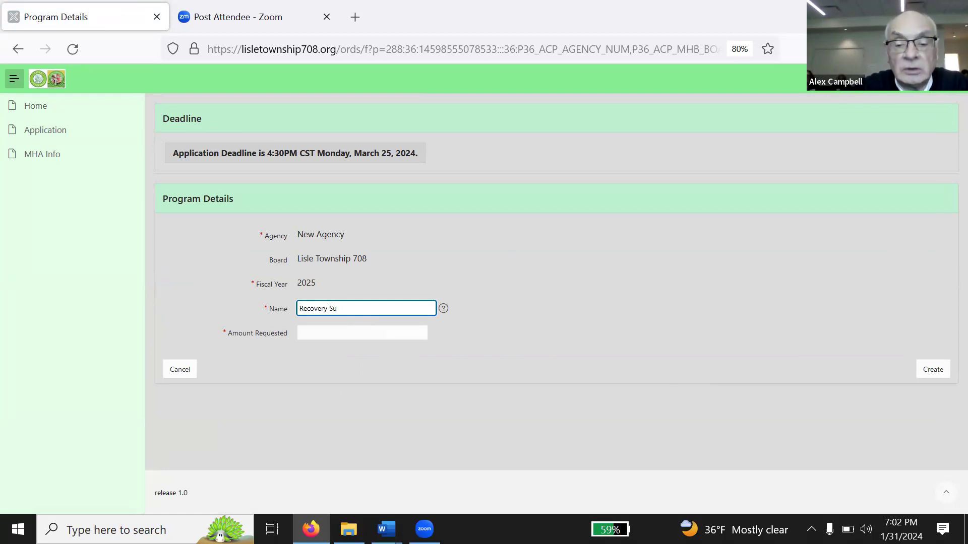
text(pport)
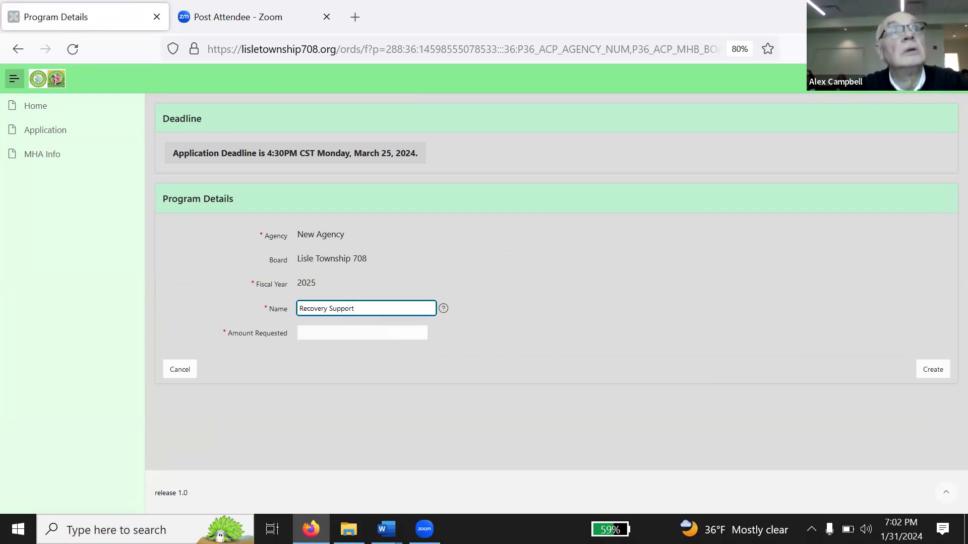
click(371, 328)
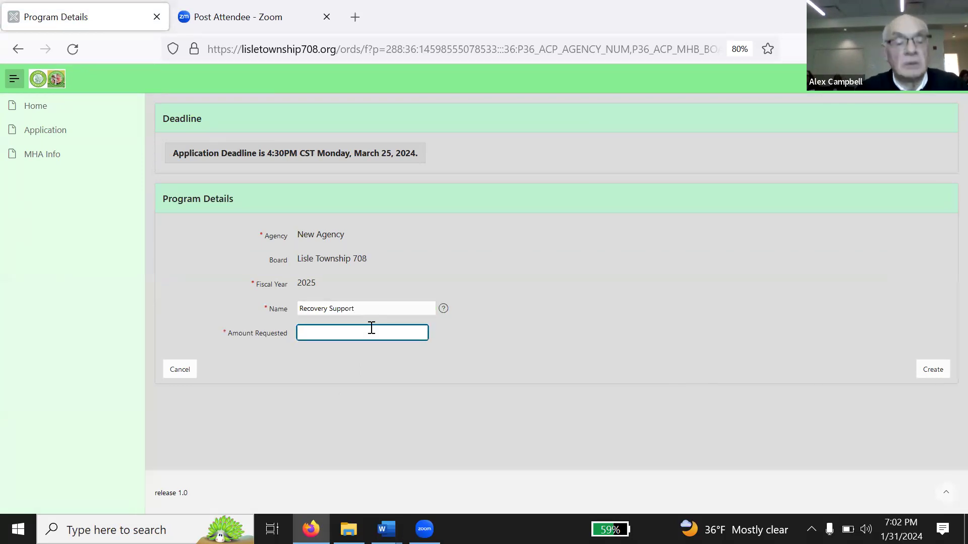
text(2)
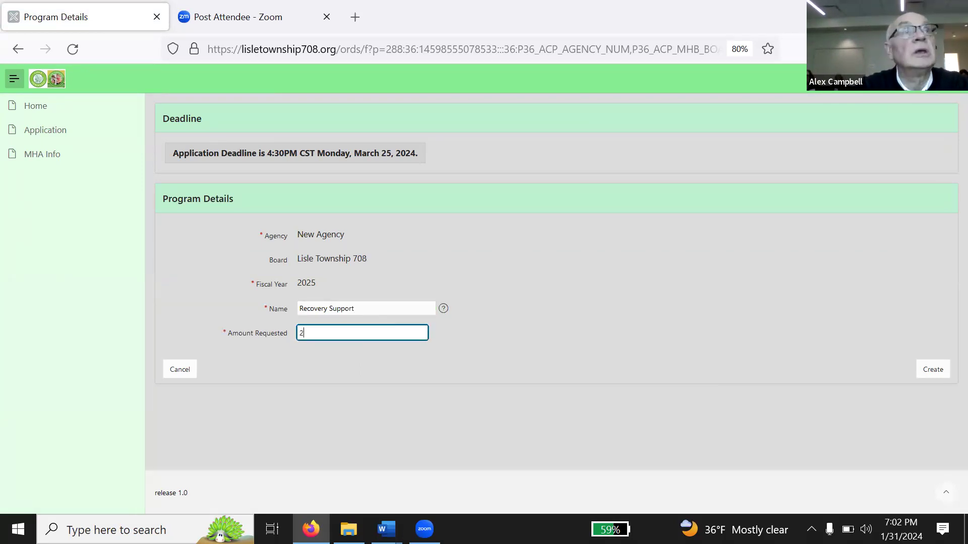
text(0000)
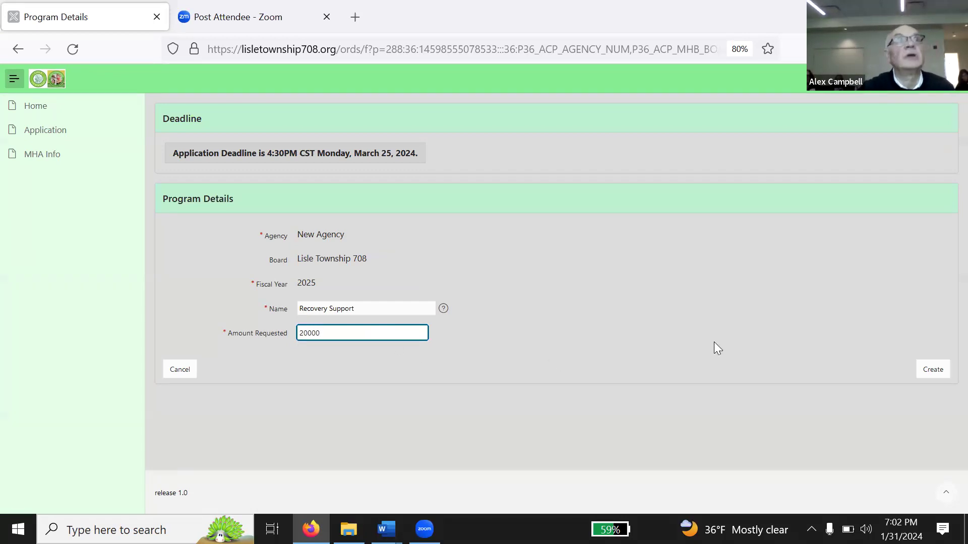
Create the Recovery Support program record and check it in Programs at $20,000 requested.
click(934, 371)
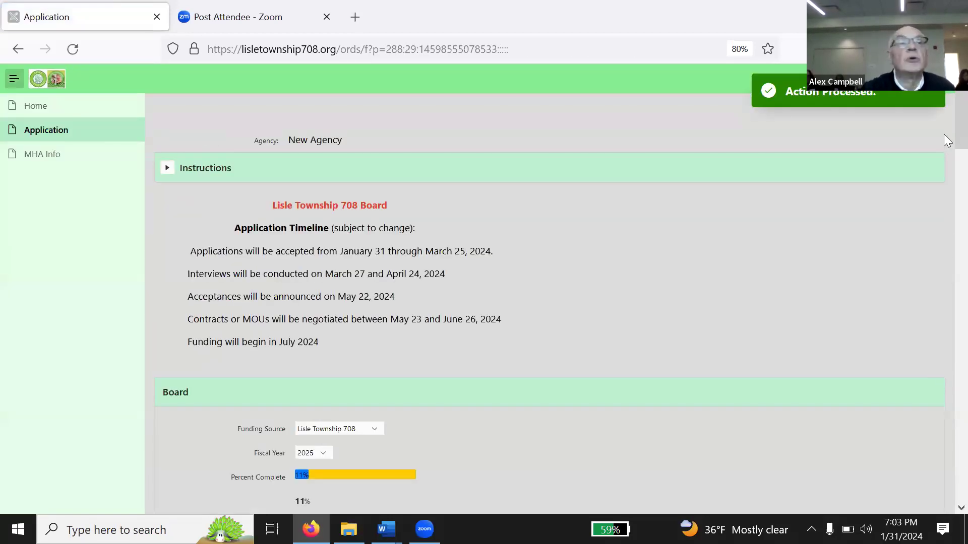
scroll(947, 214, down, 5)
scroll(947, 214, down, 10)
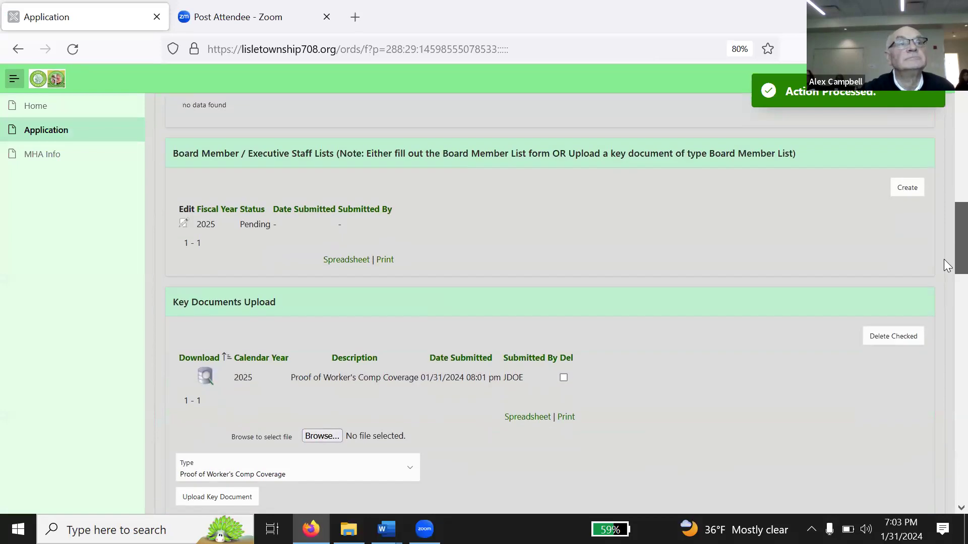
scroll(943, 309, down, 5)
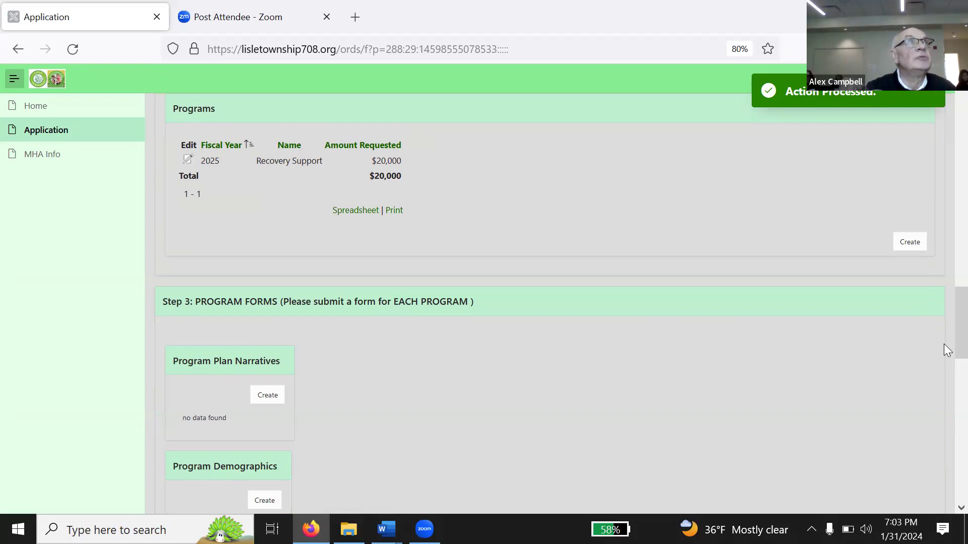
Add a Peer Support program requesting 30000, making the programs total $50,000.
click(910, 242)
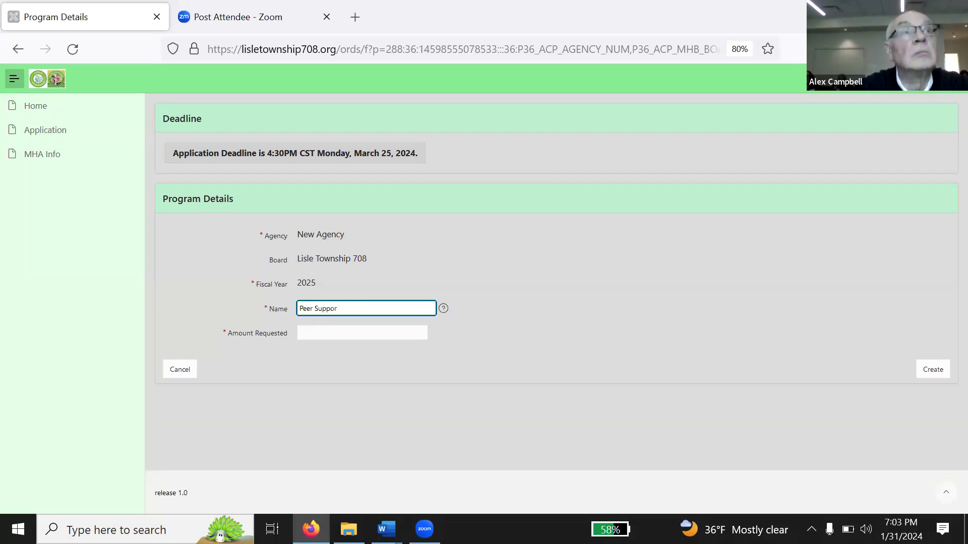
click(333, 337)
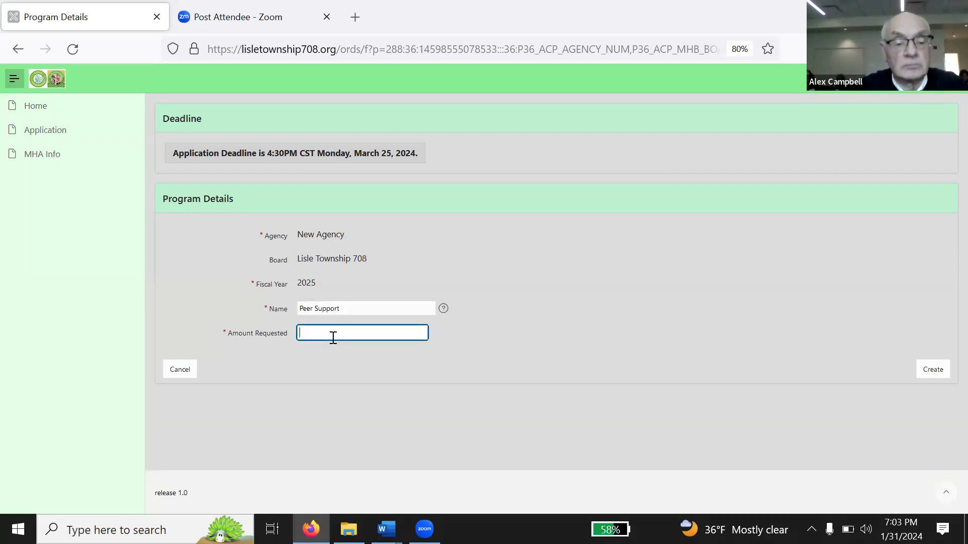
text(30000)
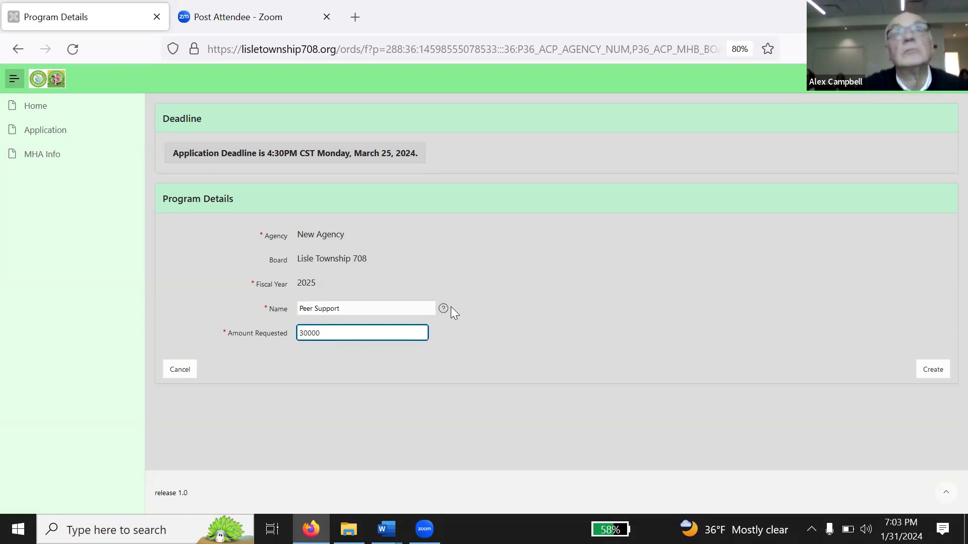
click(933, 370)
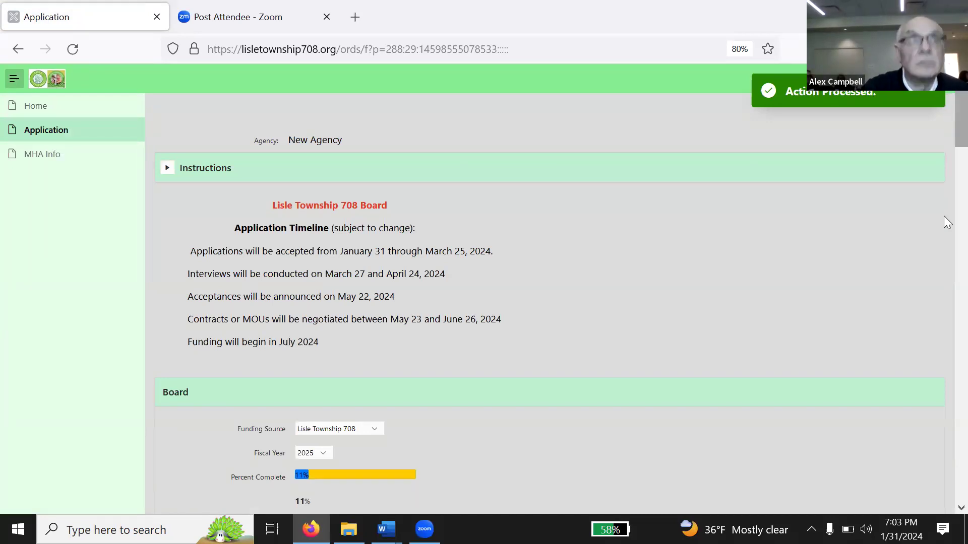
scroll(943, 242, down, 15)
scroll(927, 327, down, 6)
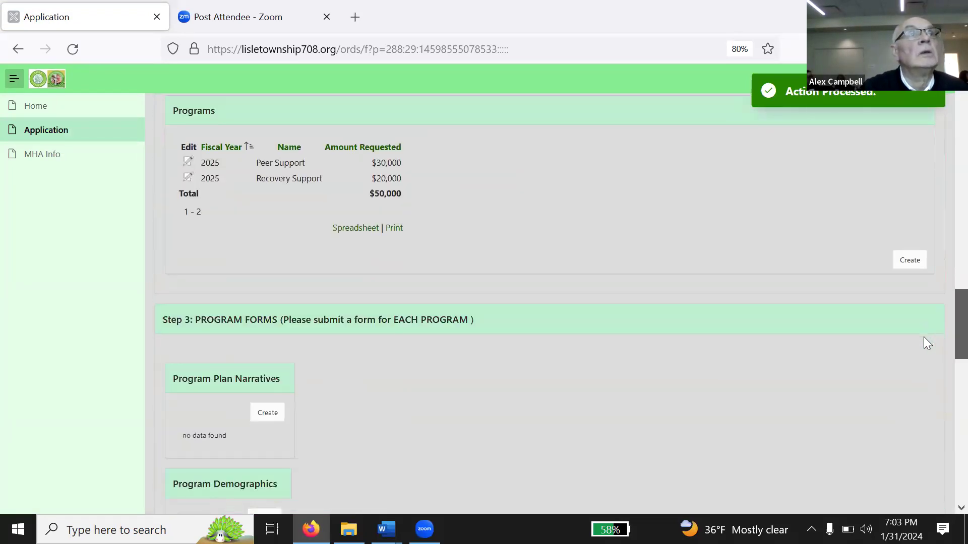
Create a Program Plan Narrative form with Recovery Support (2025) selected as its program.
click(269, 305)
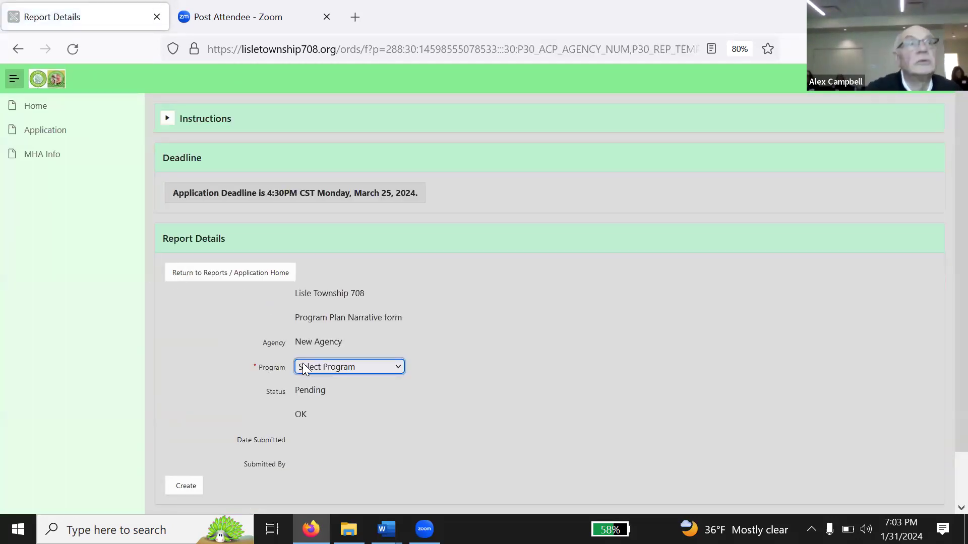
click(383, 368)
click(392, 418)
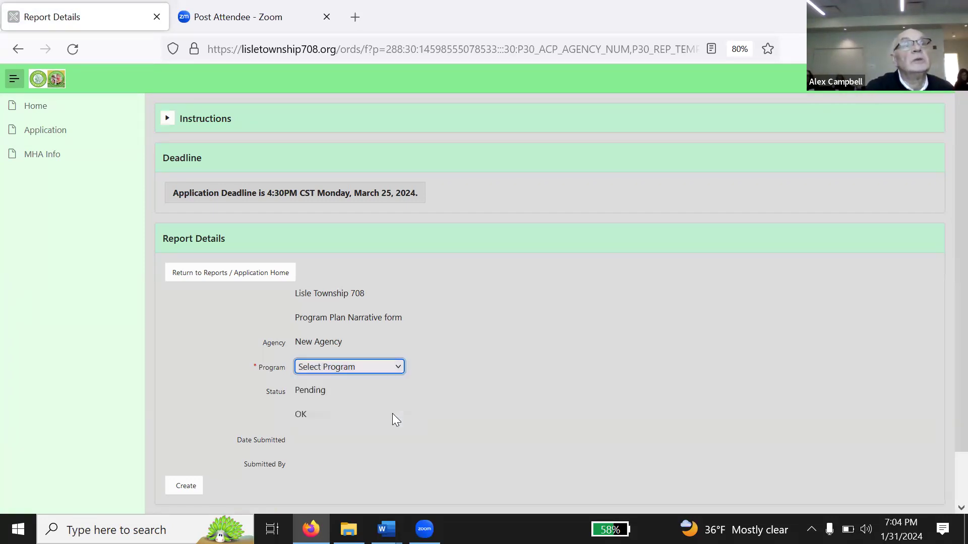
click(184, 486)
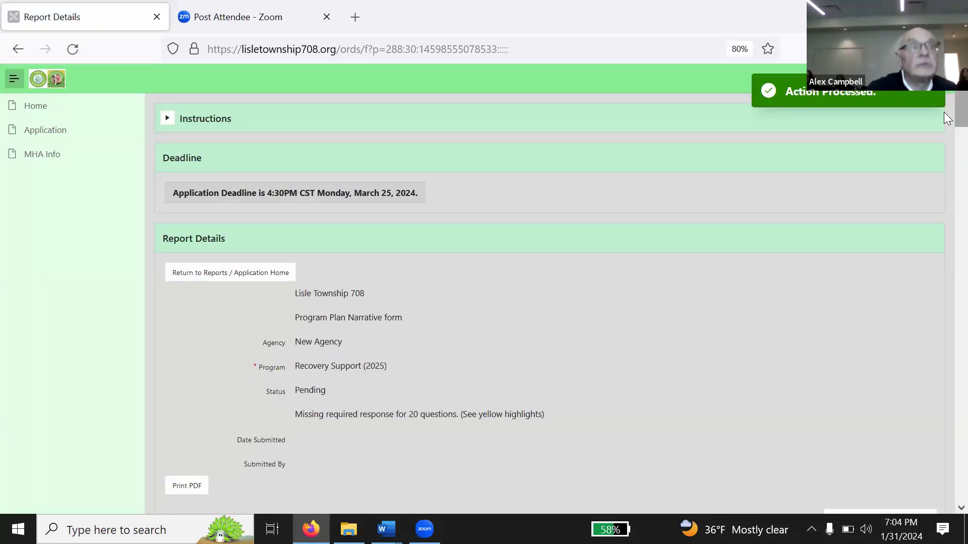
Set question 1's primary service category to Substance Use Disorders.
drag(943, 112, 943, 154)
scroll(943, 154, up, 3)
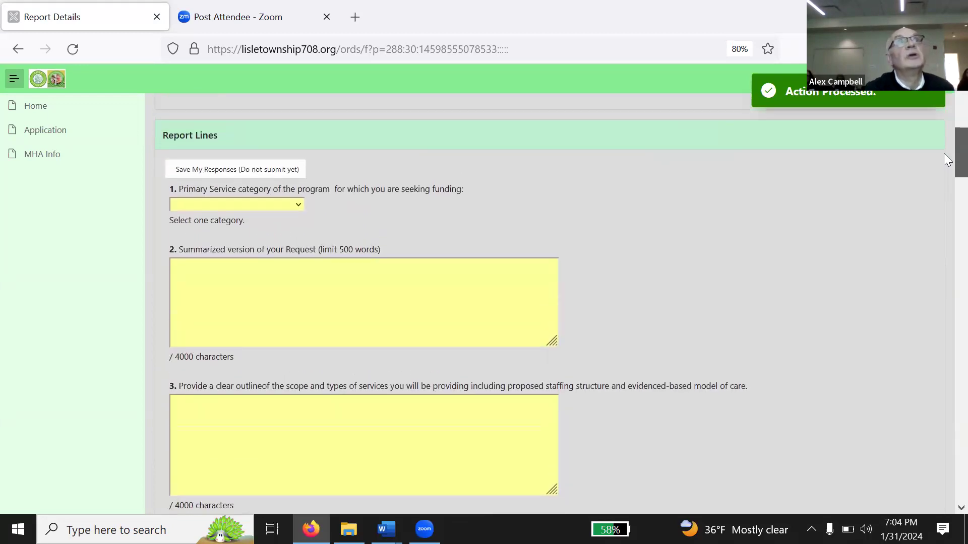
scroll(943, 156, down, 1)
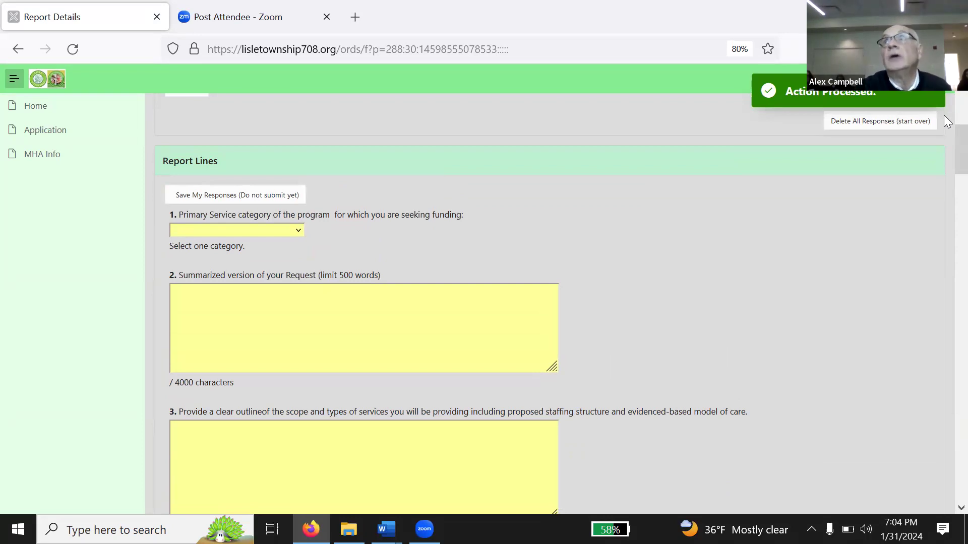
click(298, 231)
click(276, 265)
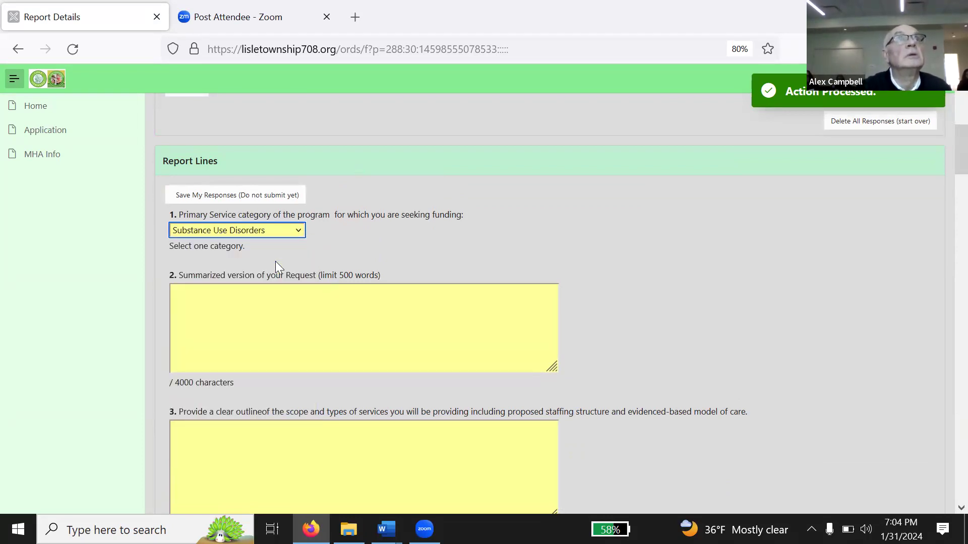
Enter 'tesxt' as the request summary and save the responses without submitting.
click(358, 312)
text(tesx)
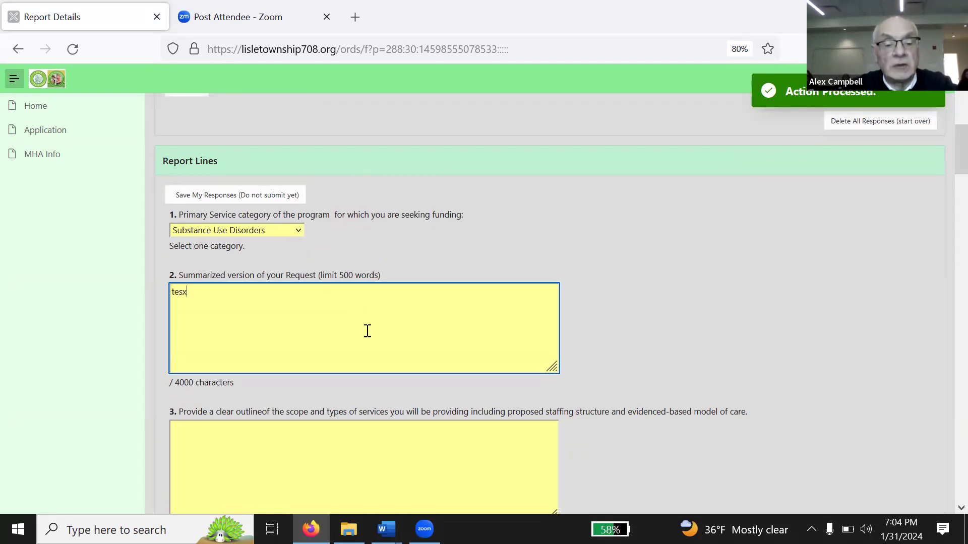
text(t)
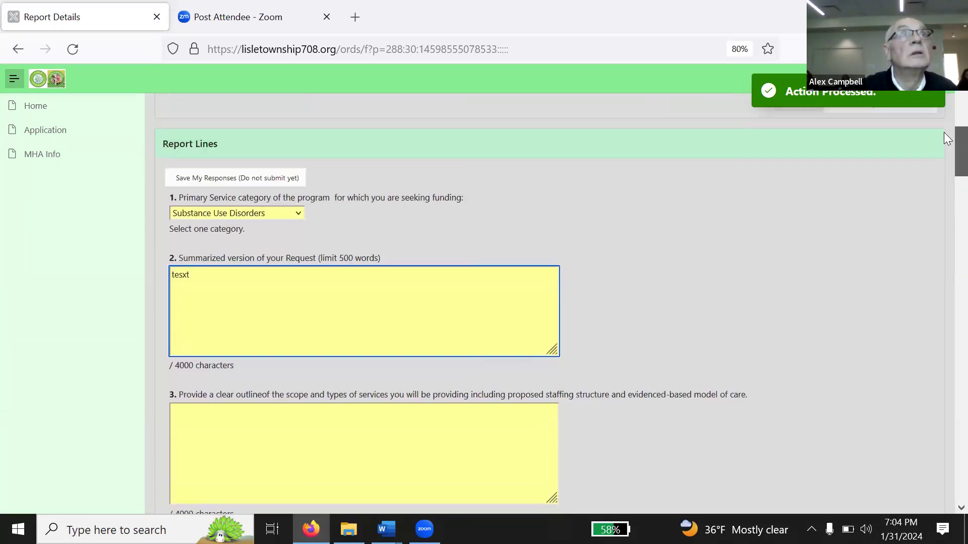
scroll(943, 130, up, 3)
scroll(944, 111, down, 1)
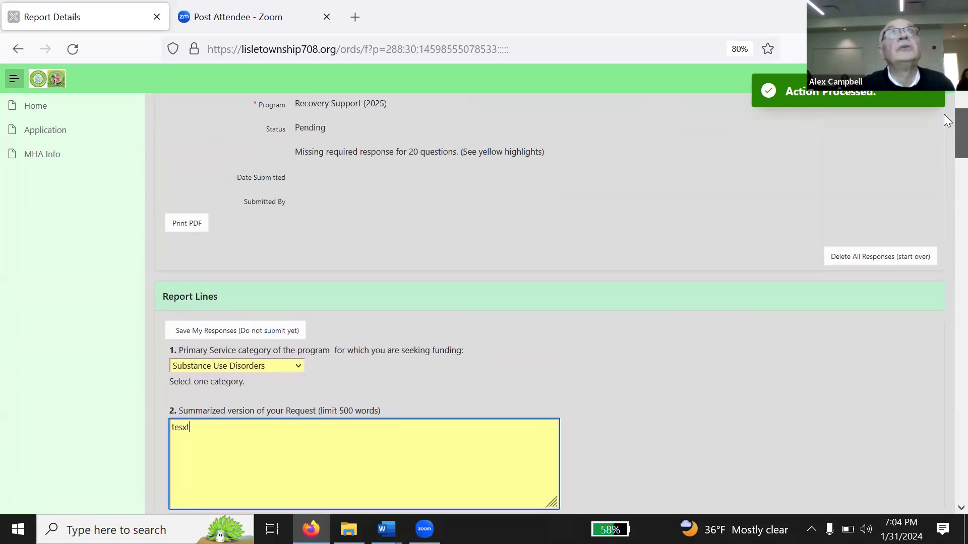
scroll(943, 116, down, 3)
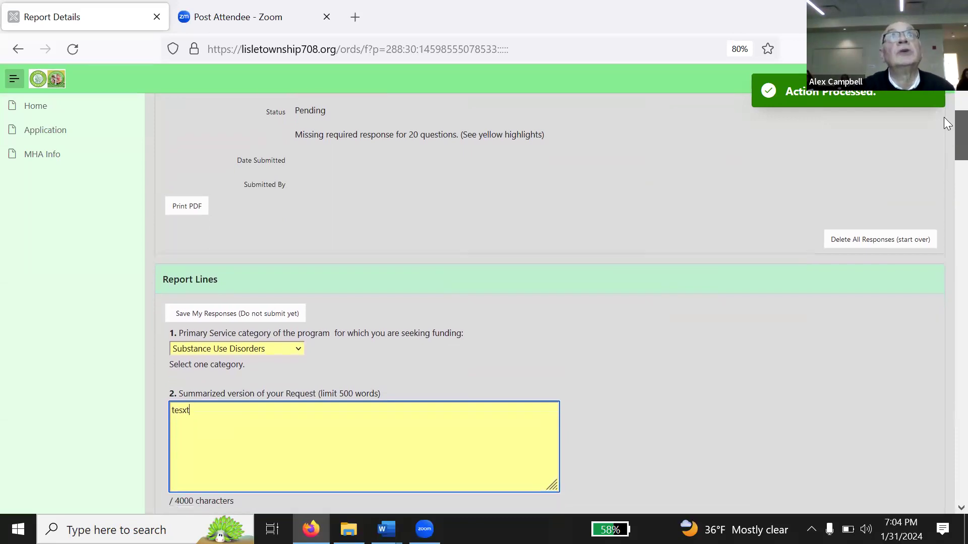
scroll(943, 117, up, 2)
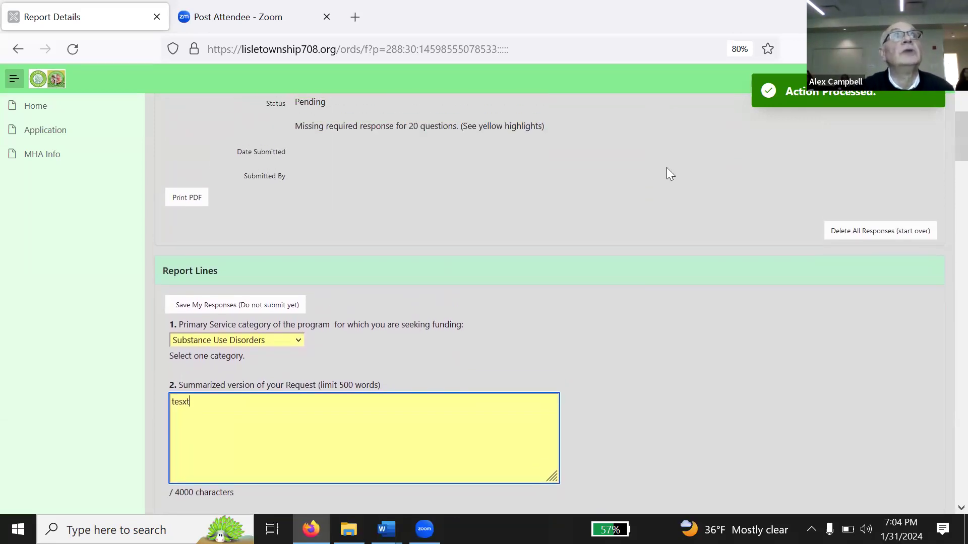
click(241, 307)
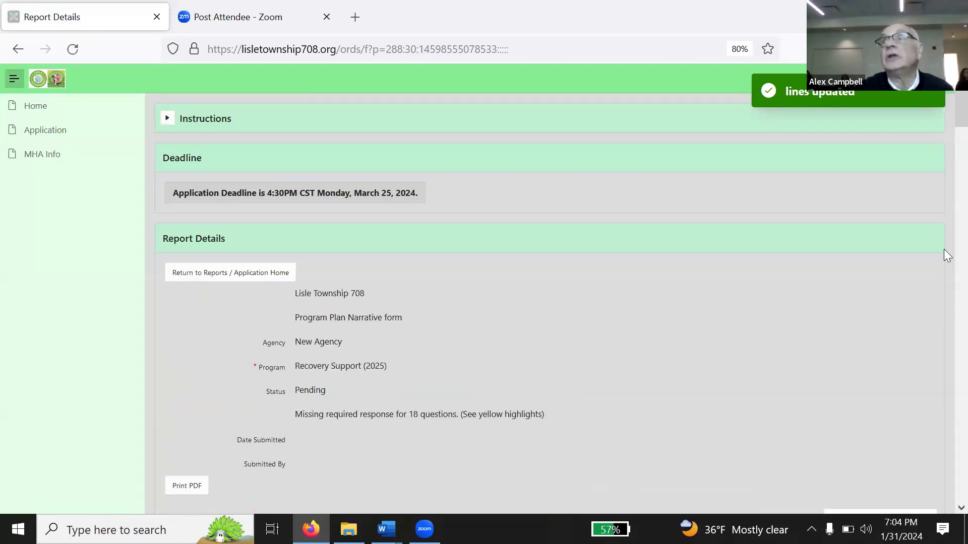
Fill narrative questions 3, 4, 5 and 6 each with the placeholder answer 't'.
drag(943, 112, 943, 159)
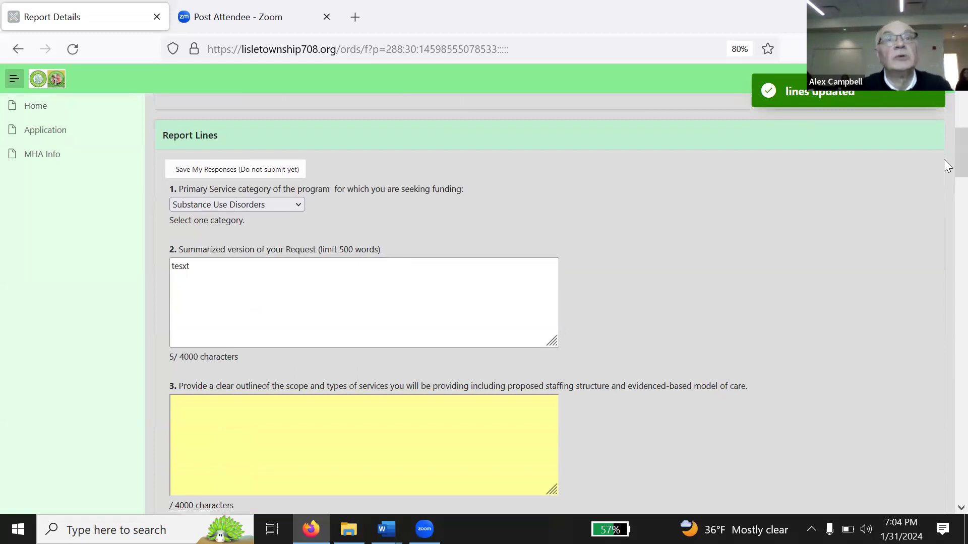
click(488, 402)
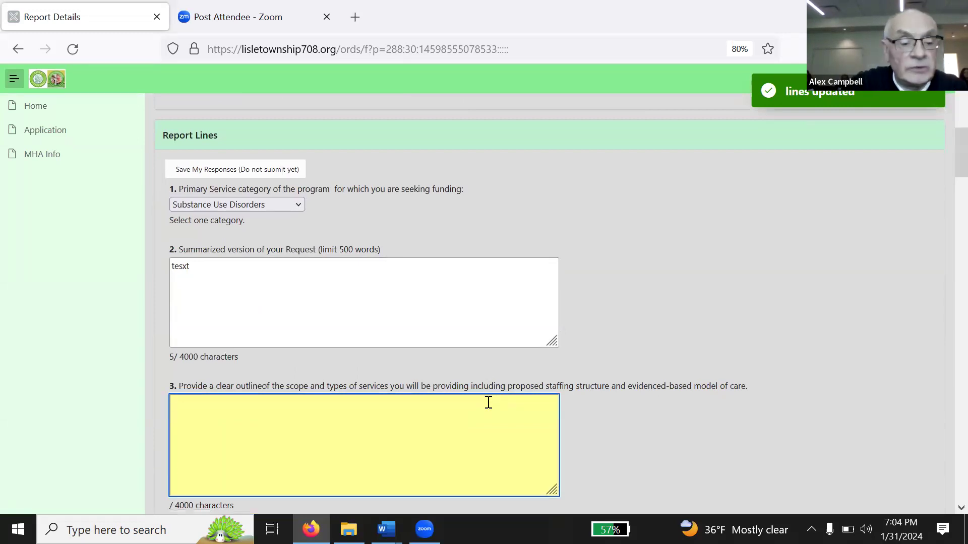
text(t)
key(Tab)
text(t)
key(Tab)
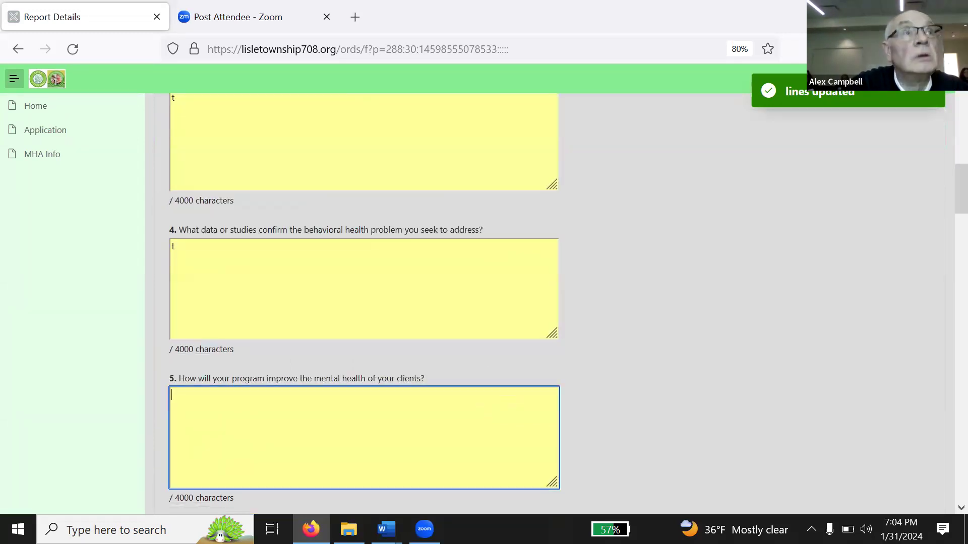
text(t)
key(Tab)
text(t)
key(Tab)
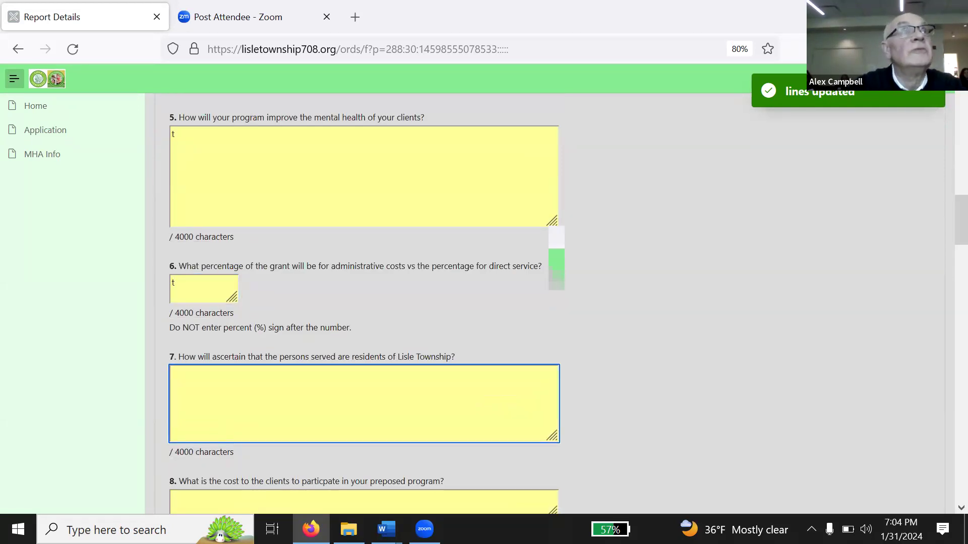
click(187, 280)
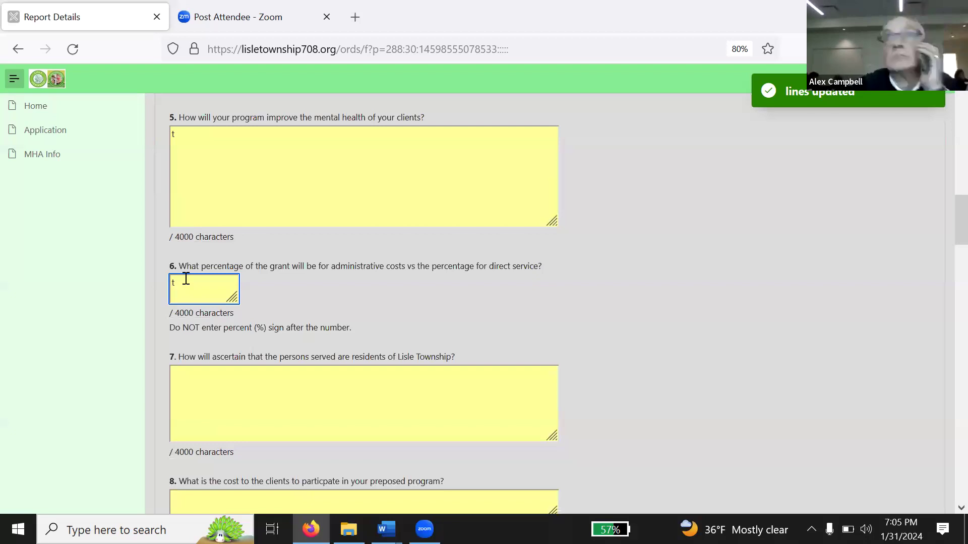
key(Return)
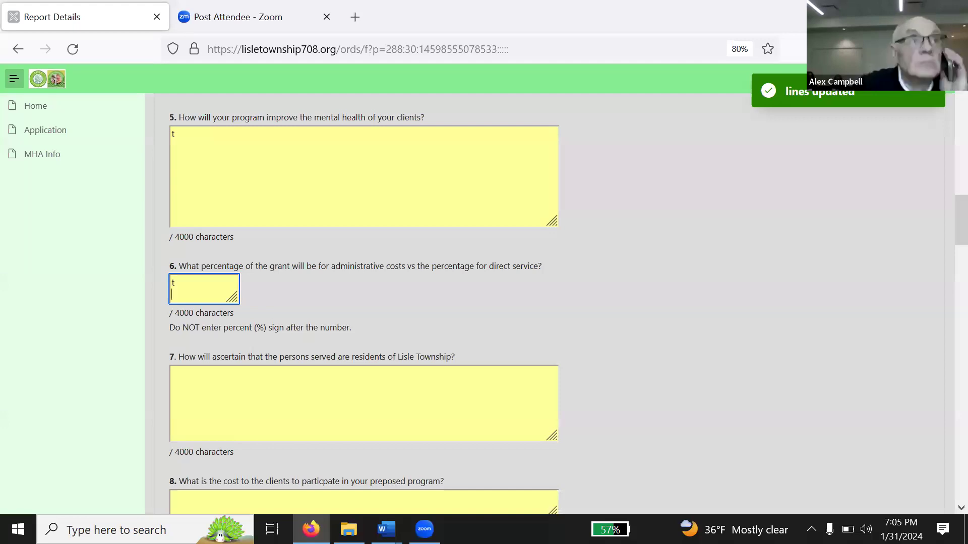
click(172, 282)
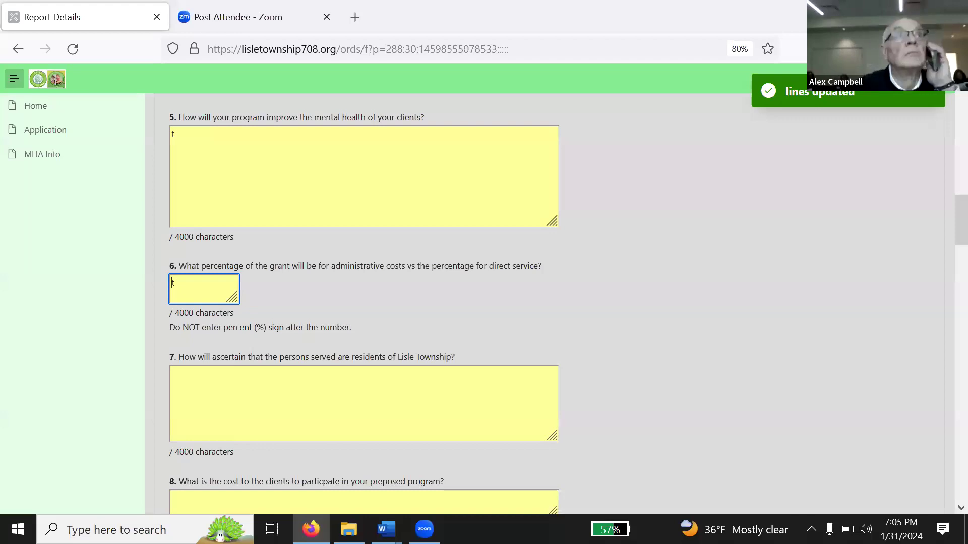
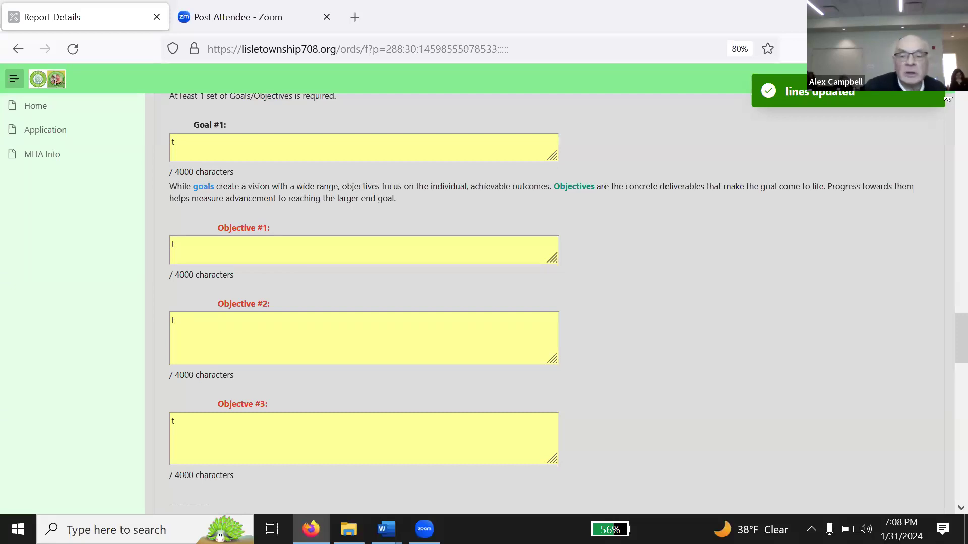
Answer questions 16 and 17 with 'w' and save the responses without submitting.
scroll(947, 98, down, 5)
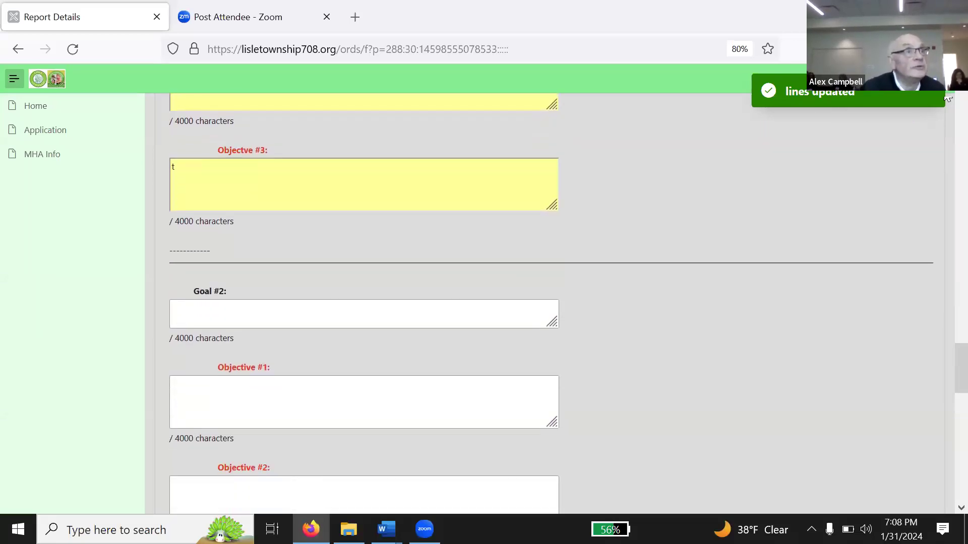
scroll(947, 98, down, 6)
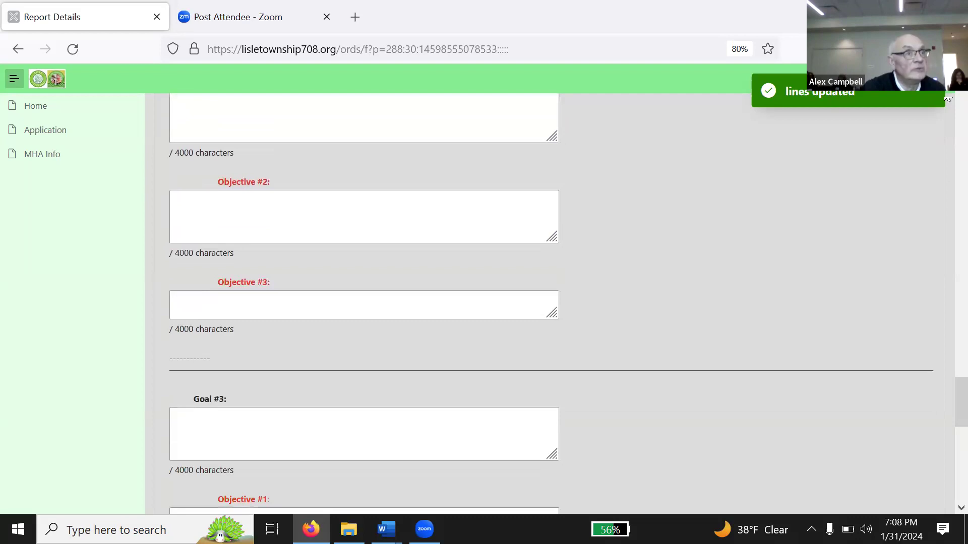
scroll(947, 98, down, 1)
scroll(947, 98, down, 4)
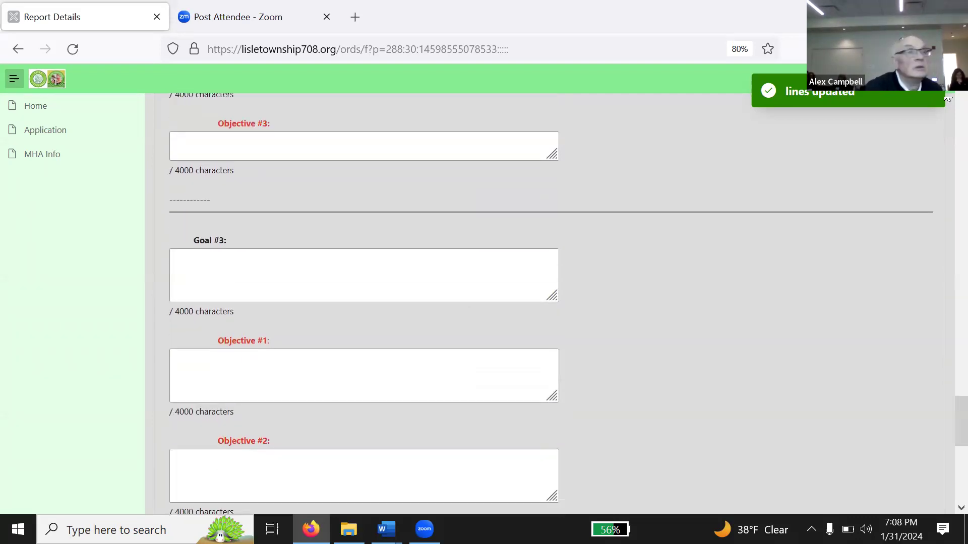
scroll(947, 98, down, 3)
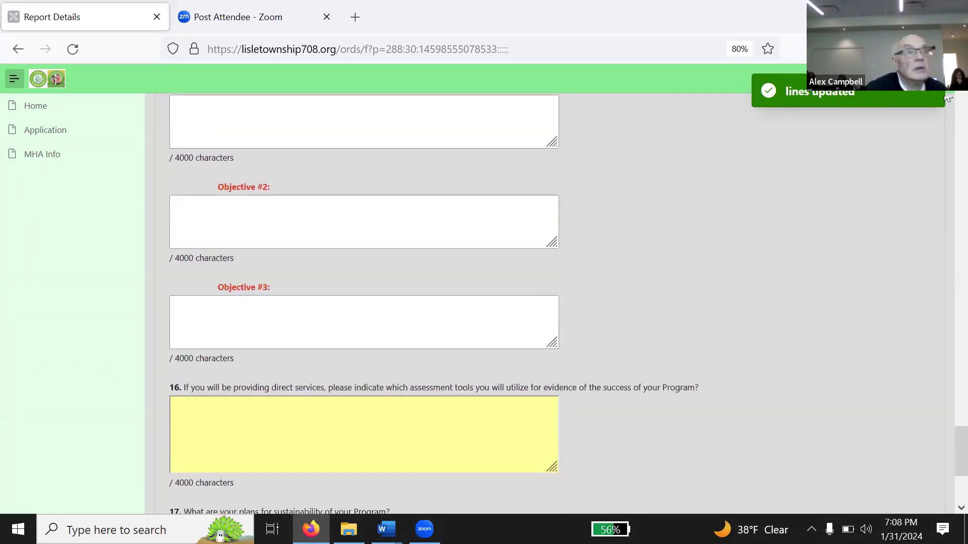
scroll(947, 99, down, 1)
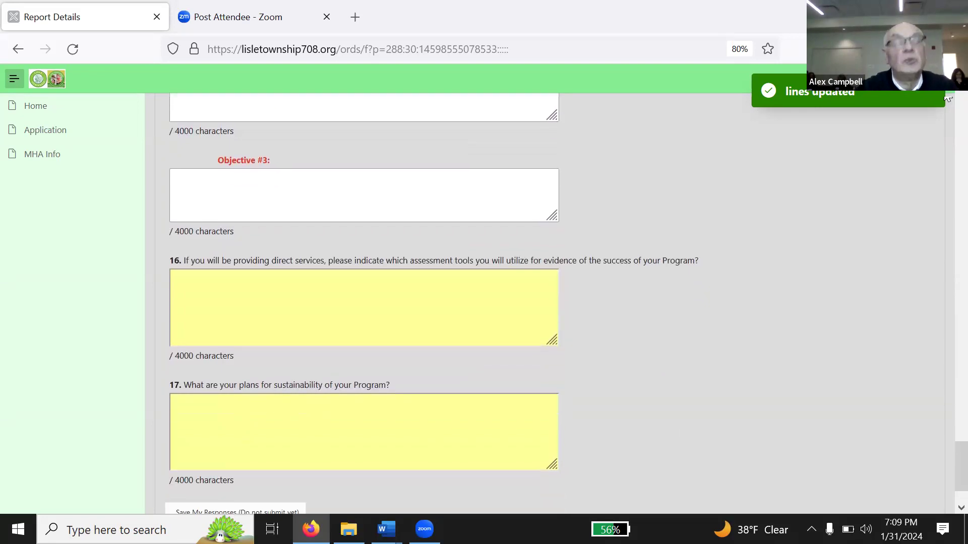
click(417, 282)
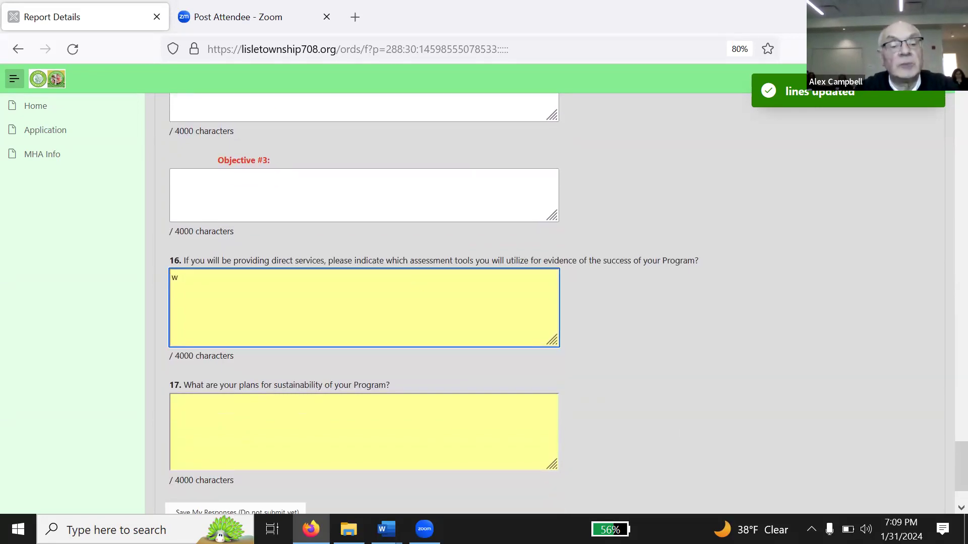
click(442, 418)
text(w)
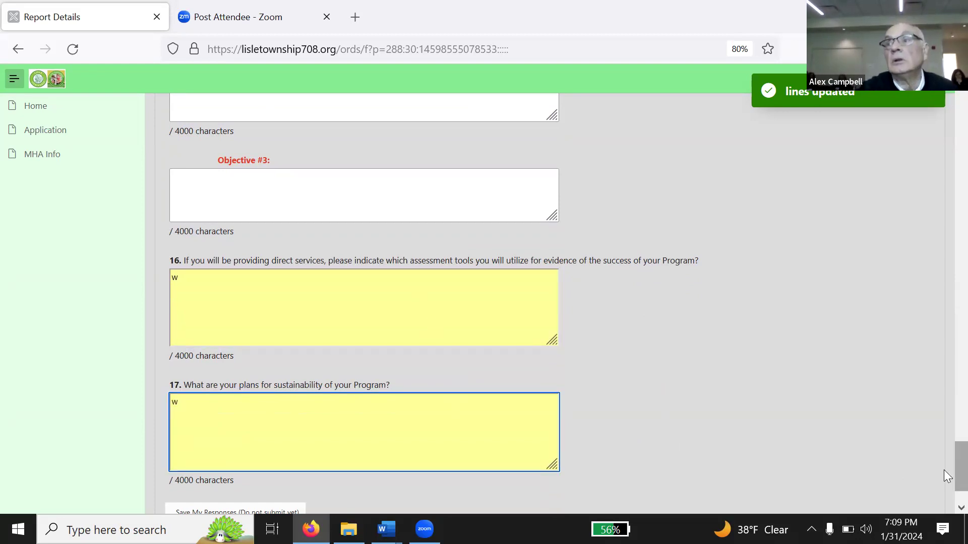
scroll(944, 479, down, 3)
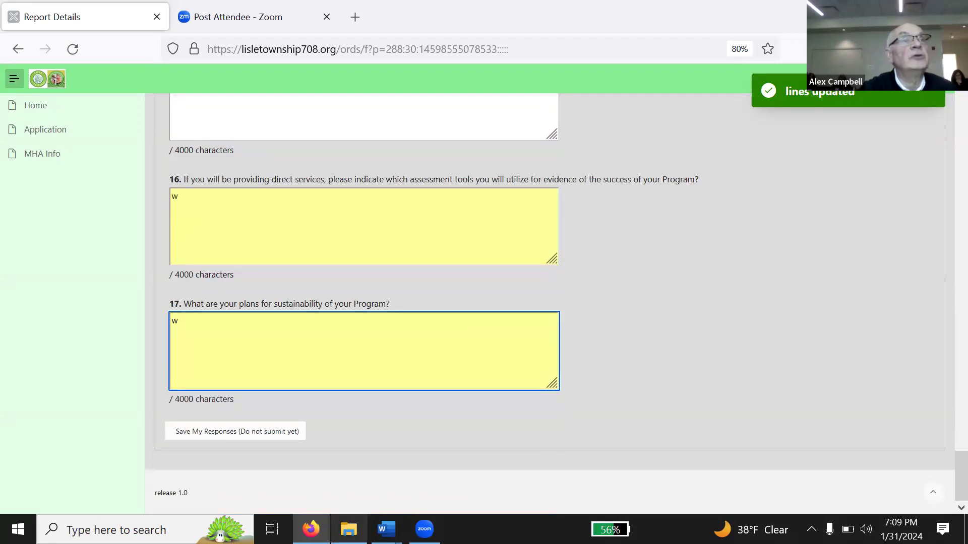
click(262, 434)
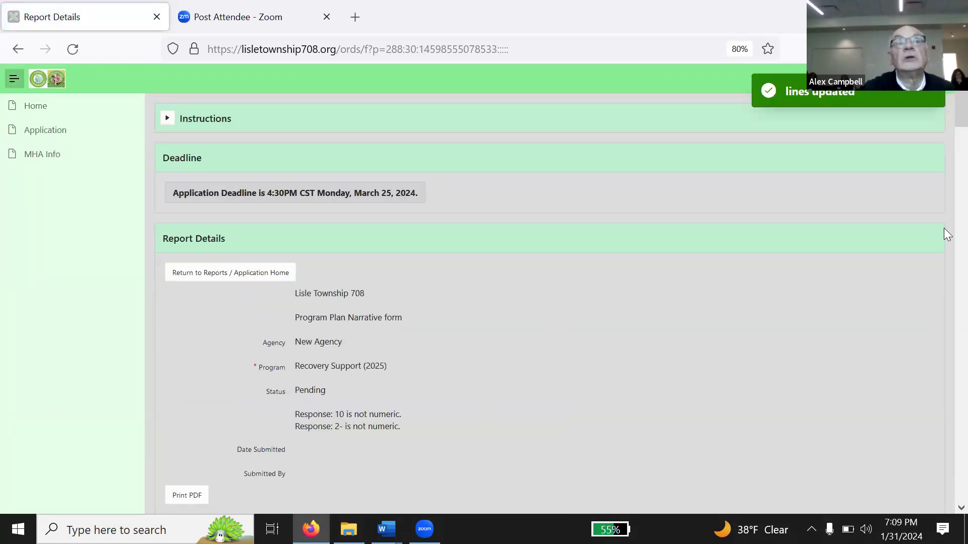
Change the question 6 percentage answer from 10 to ,1.
scroll(944, 112, down, 4)
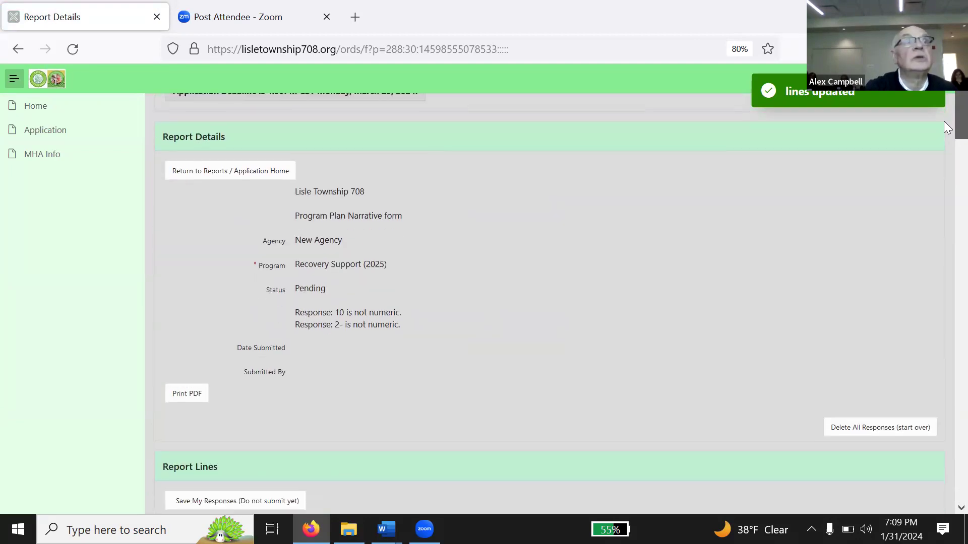
scroll(944, 130, down, 1)
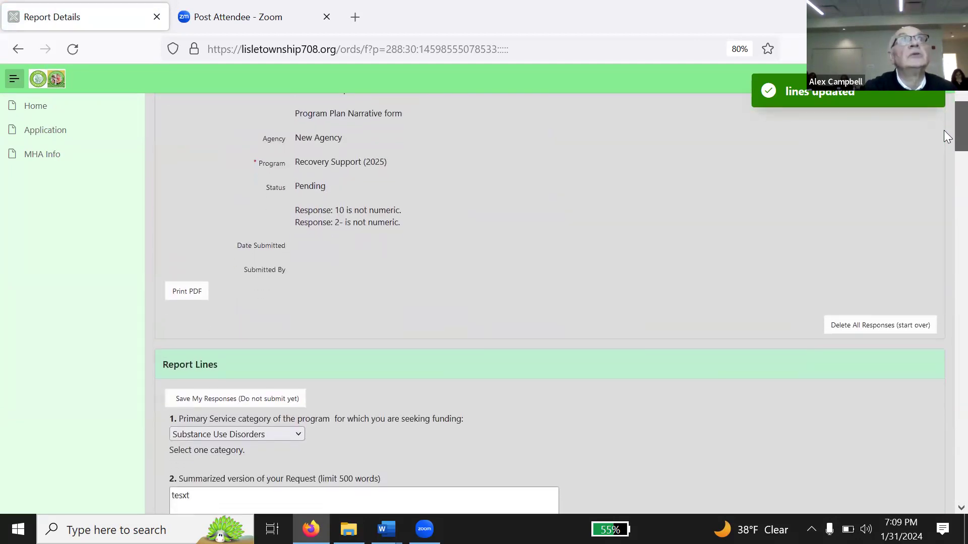
scroll(943, 130, down, 1)
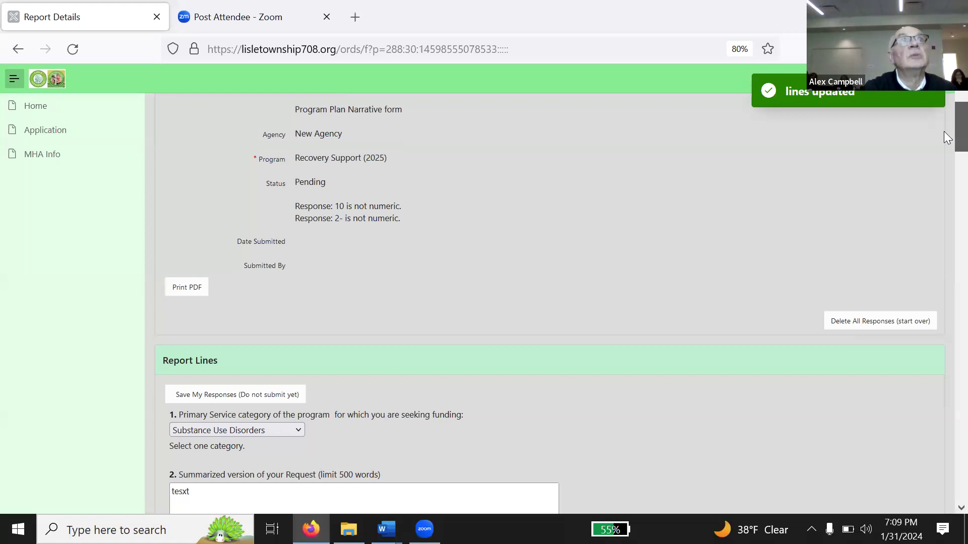
scroll(947, 137, down, 1)
drag(943, 134, 943, 215)
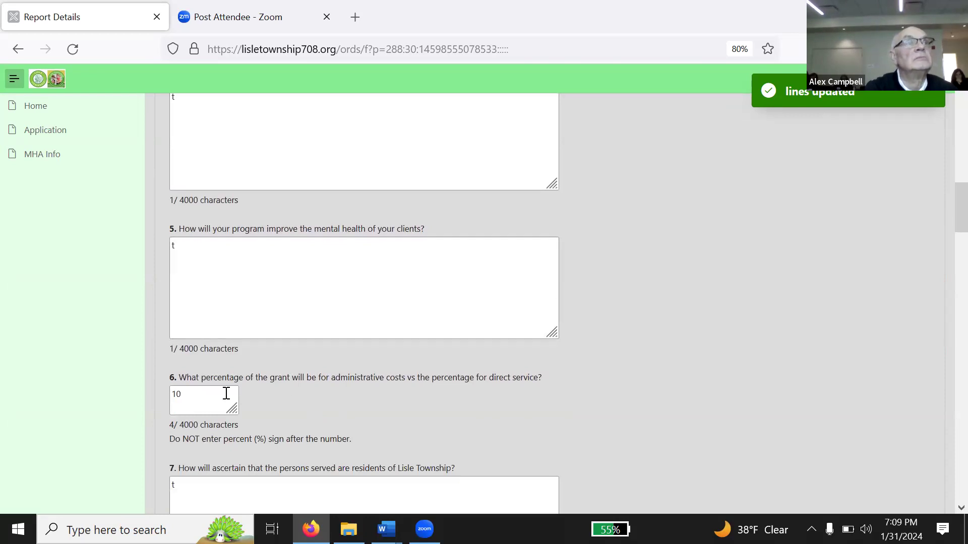
click(207, 396)
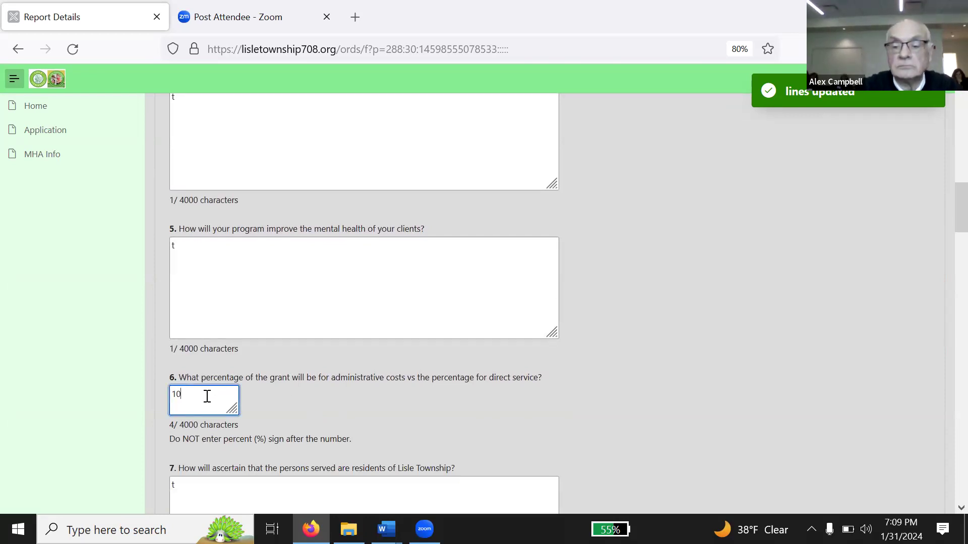
key(BackSpace)
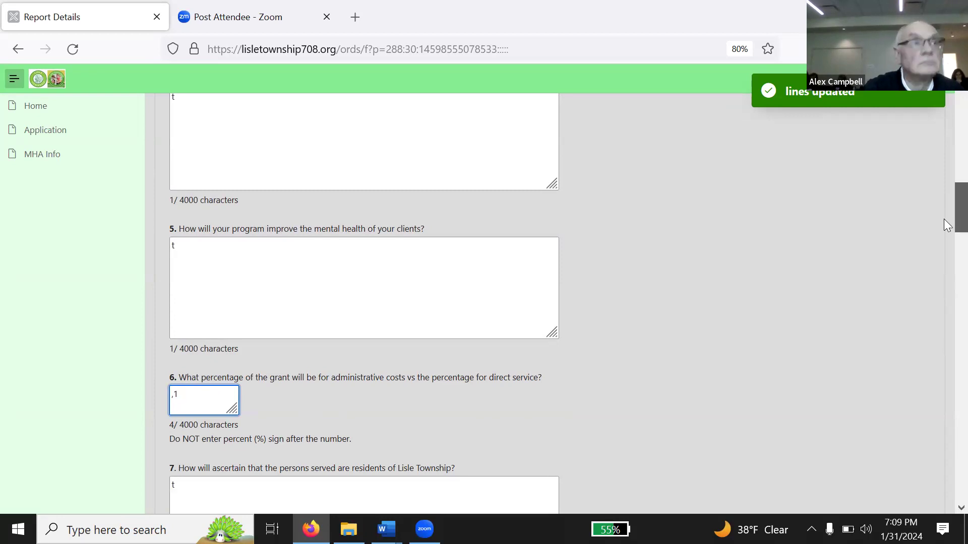
Remove the hyphen so question 9 reads 2, and save the responses.
scroll(943, 218, down, 5)
scroll(946, 249, down, 1)
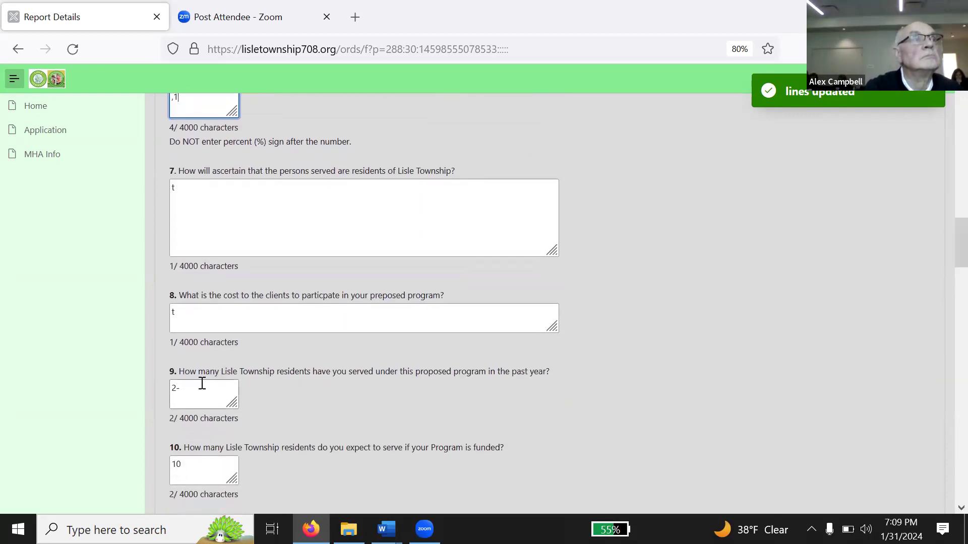
click(202, 387)
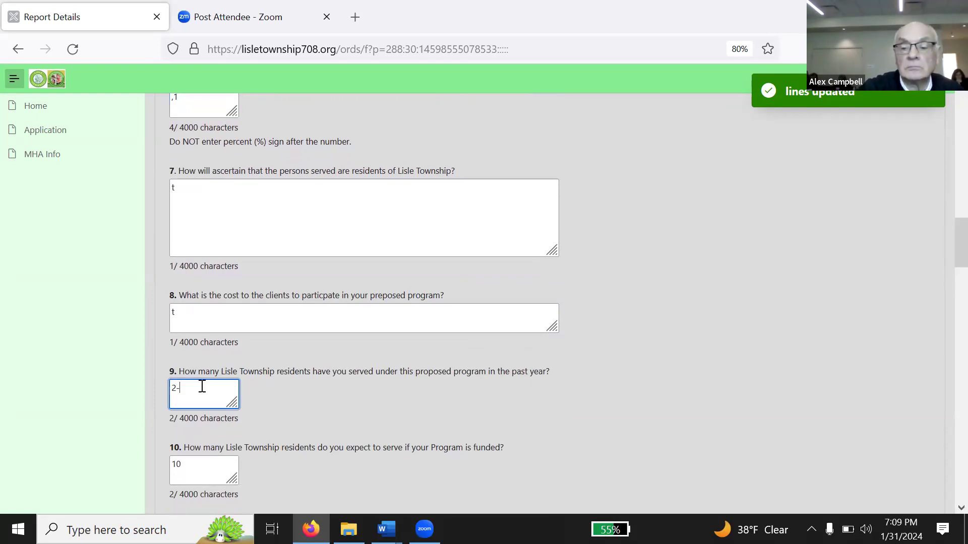
key(Return)
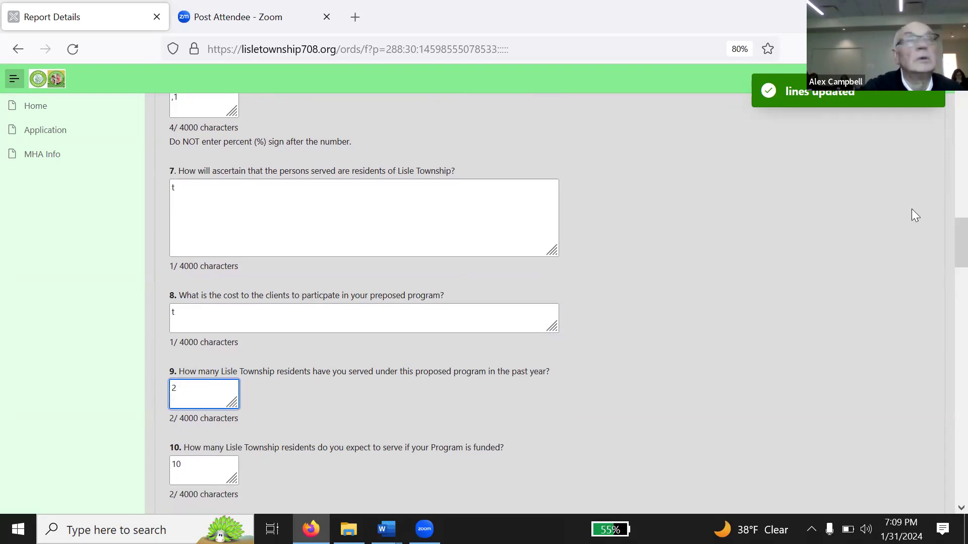
drag(944, 231, 944, 125)
scroll(944, 124, down, 5)
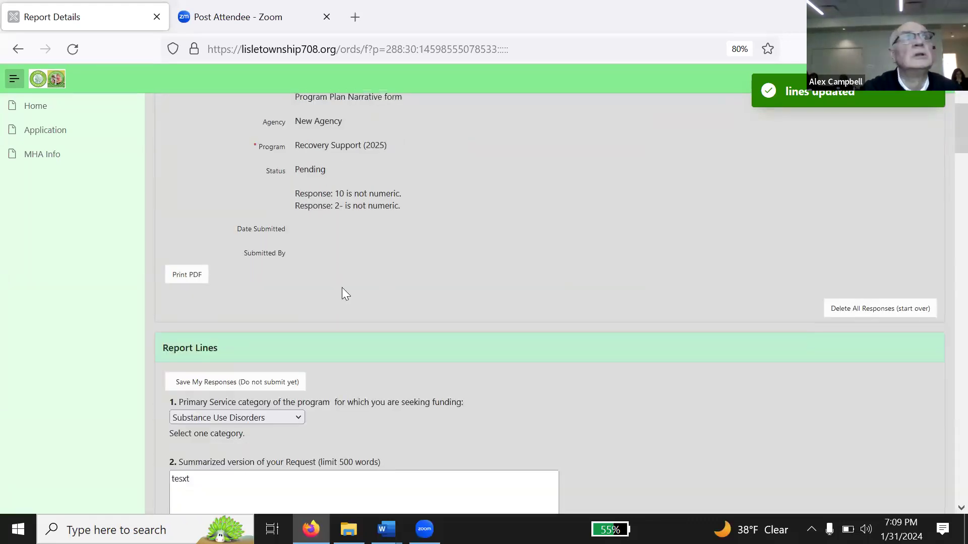
click(258, 385)
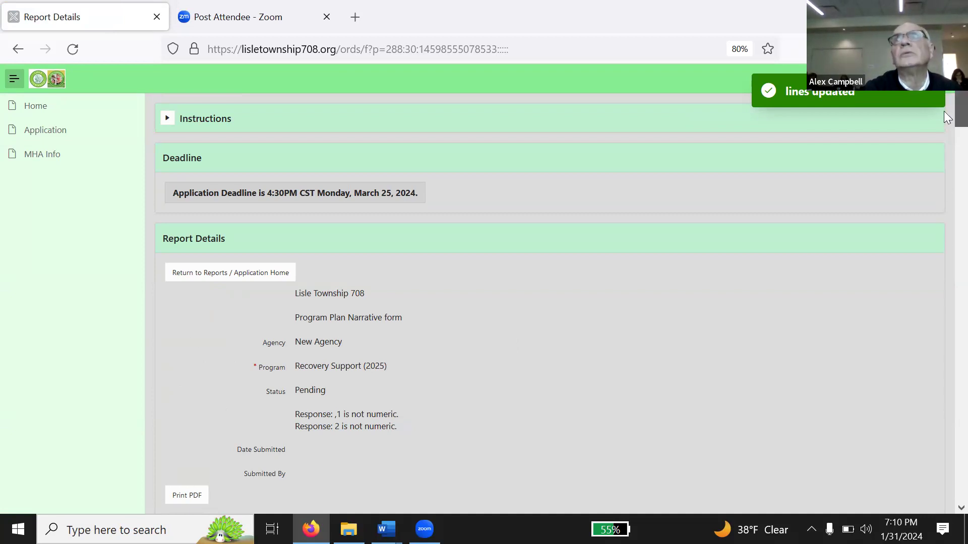
Change the question 6 administrative-cost percentage to .20 and save the narrative.
scroll(947, 117, down, 10)
scroll(946, 214, down, 5)
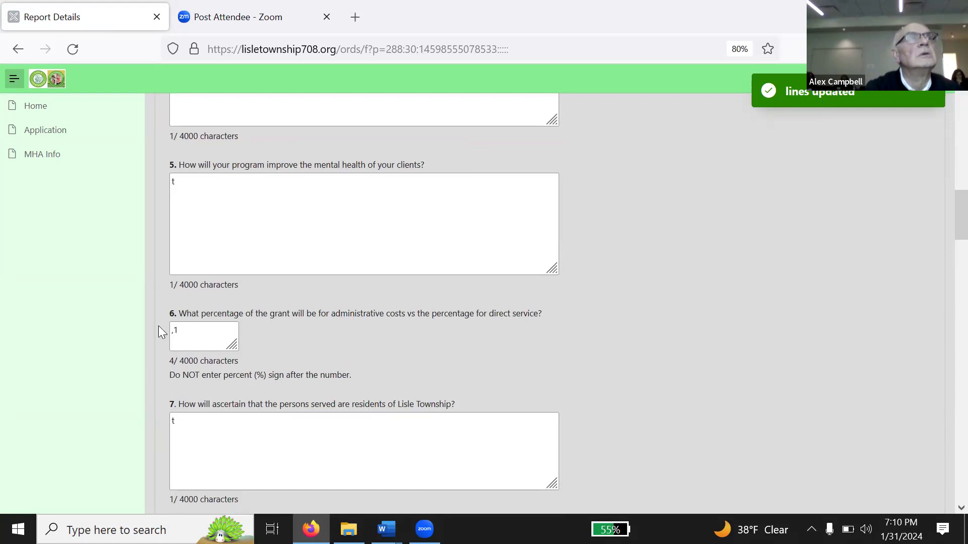
click(183, 330)
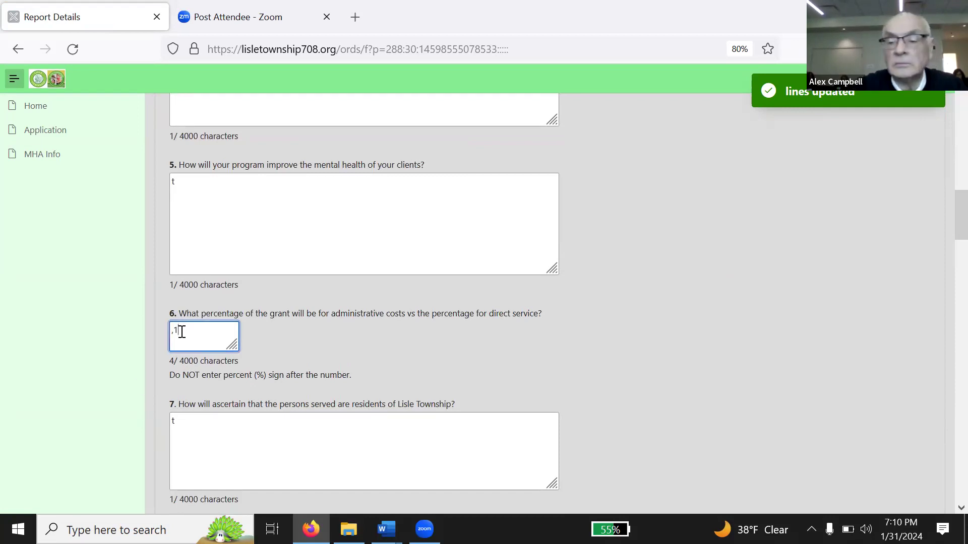
key(BackSpace)
key(BackSpace)
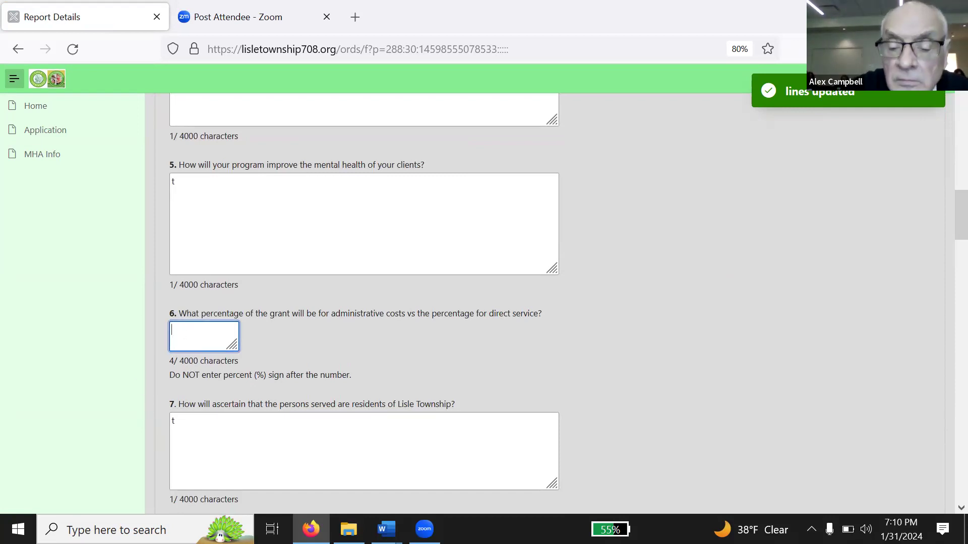
text(.1)
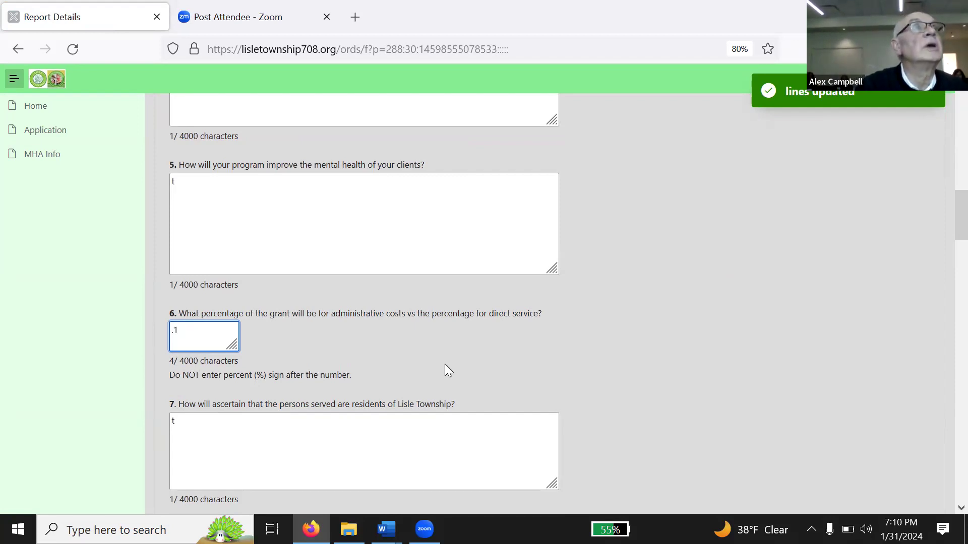
key(BackSpace)
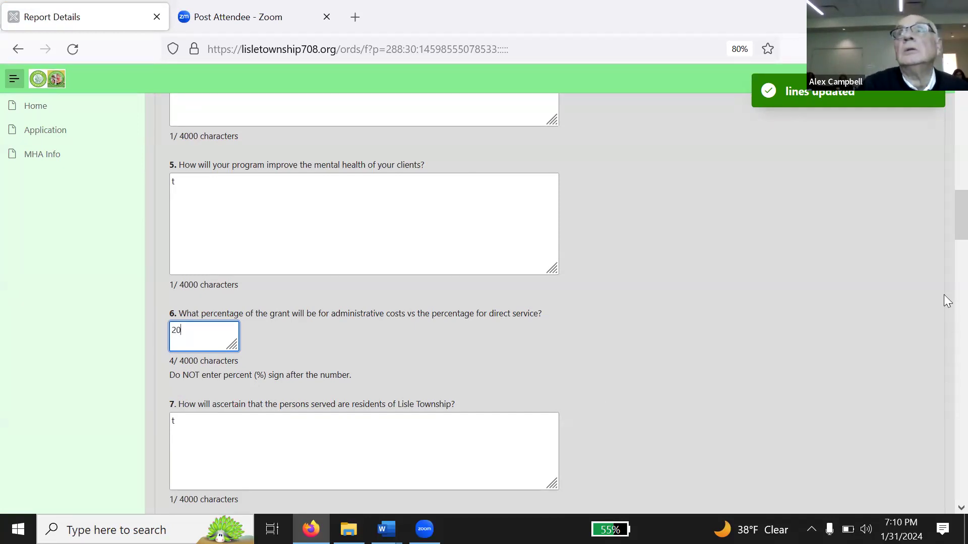
drag(943, 221, 944, 278)
scroll(944, 252, down, 2)
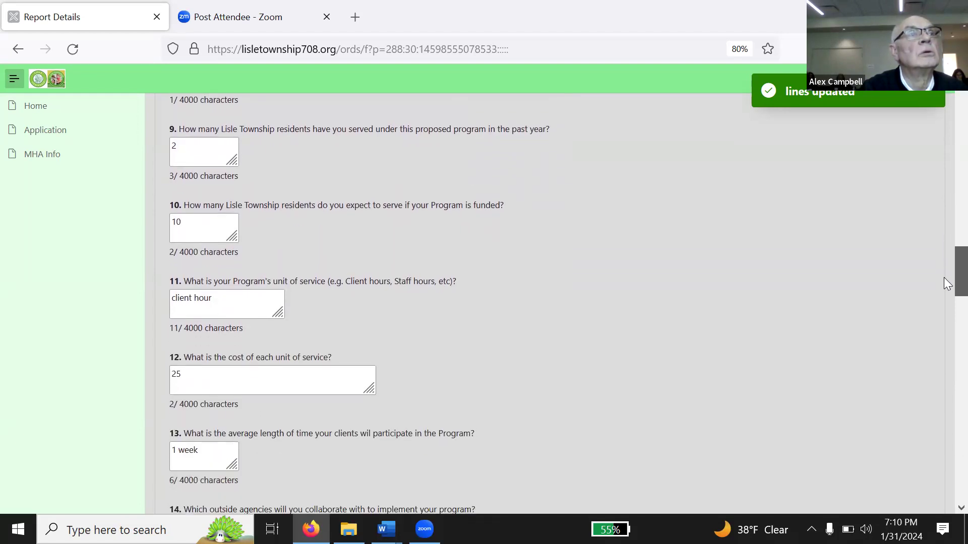
scroll(944, 283, down, 3)
scroll(943, 186, up, 15)
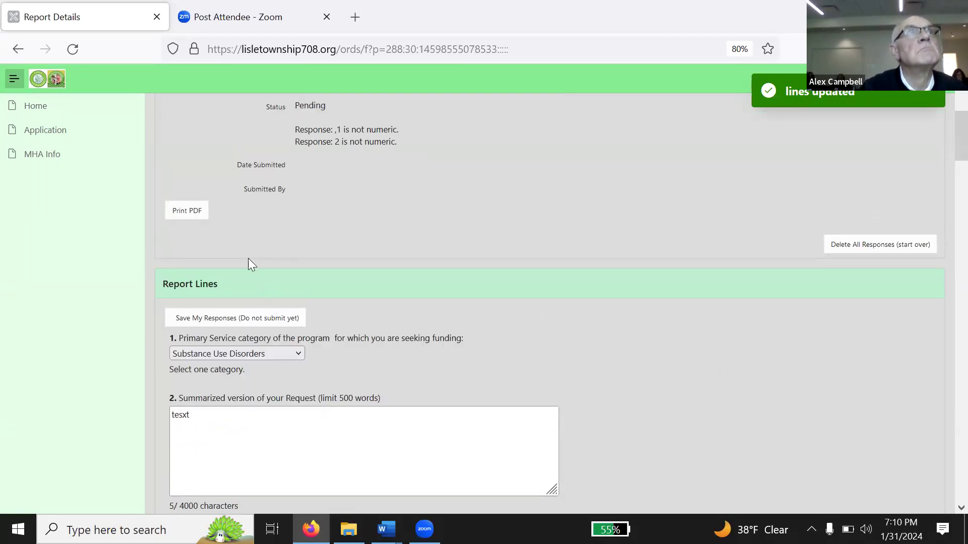
click(243, 320)
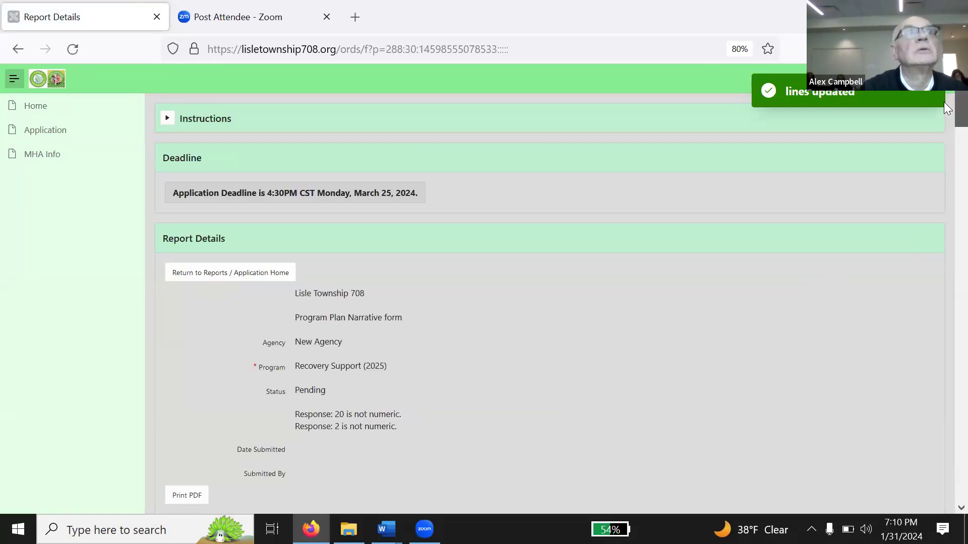
Edit the question 10 answer and save the narrative responses again.
scroll(944, 102, down, 1)
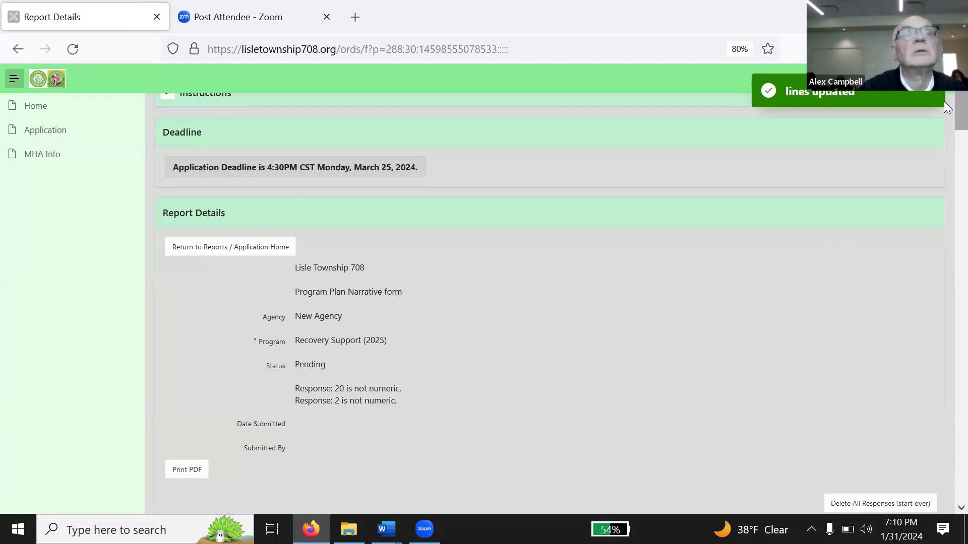
scroll(943, 101, down, 1)
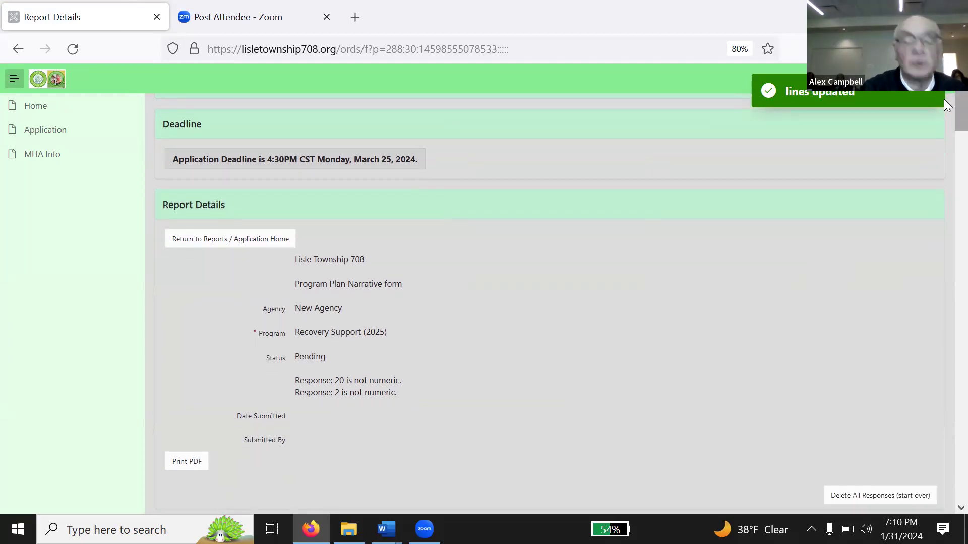
scroll(944, 171, down, 10)
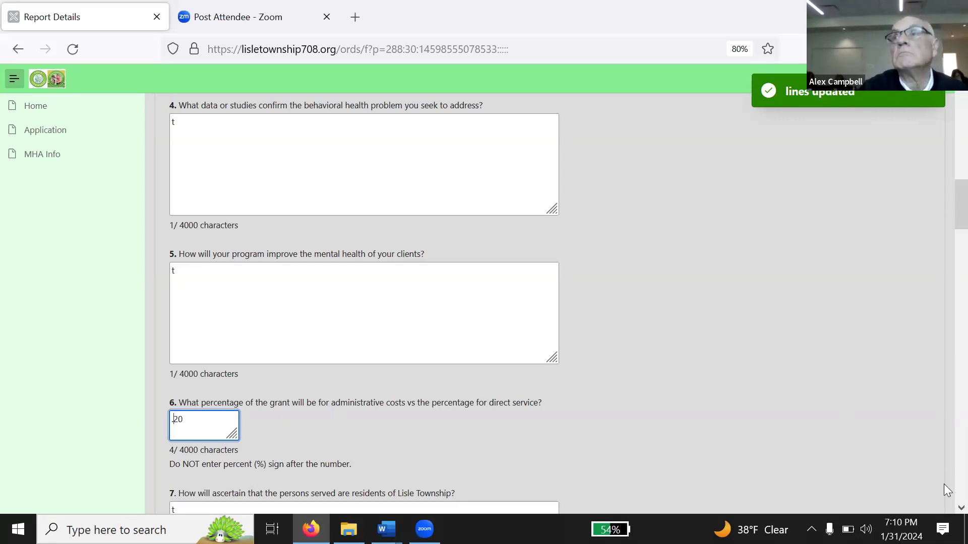
scroll(944, 505, down, 2)
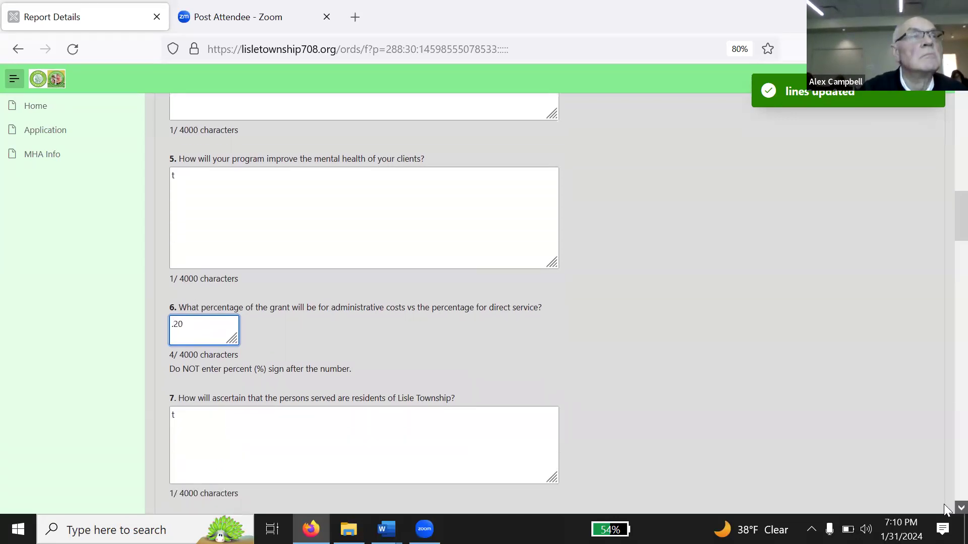
scroll(944, 505, down, 4)
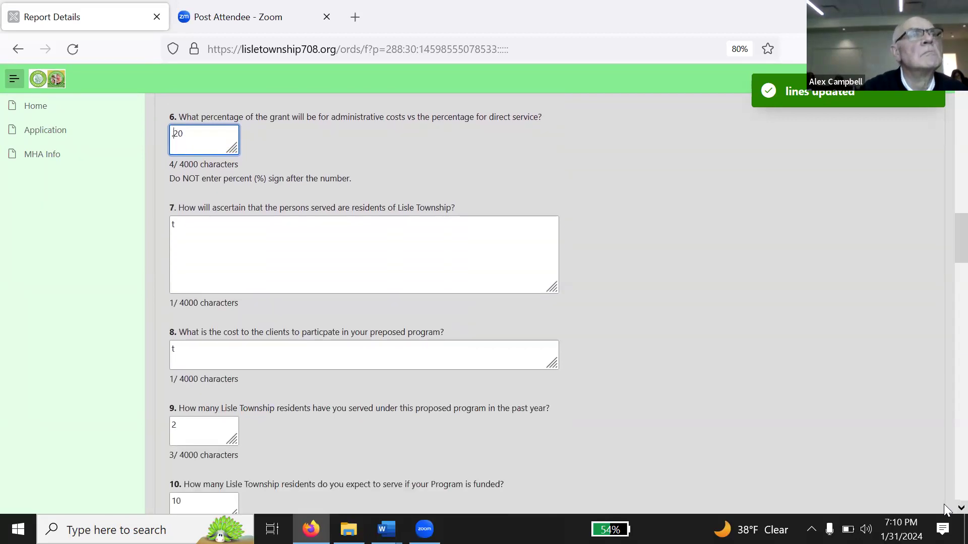
scroll(943, 504, down, 1)
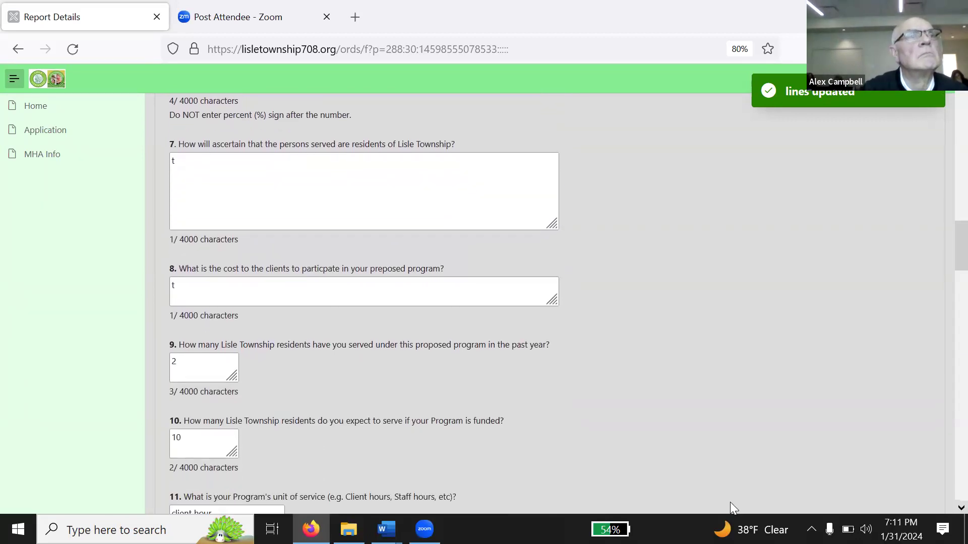
click(199, 431)
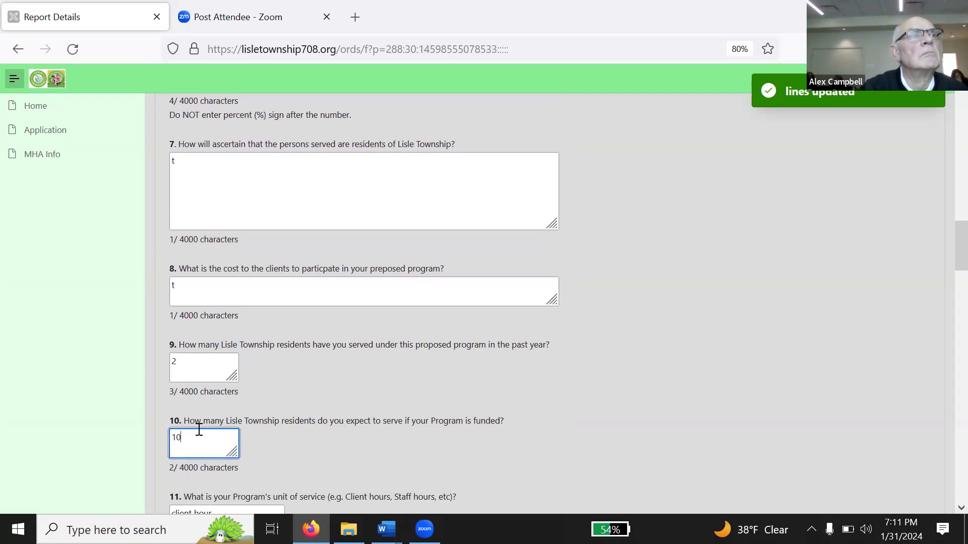
key(BackSpace)
key(BackSpace)
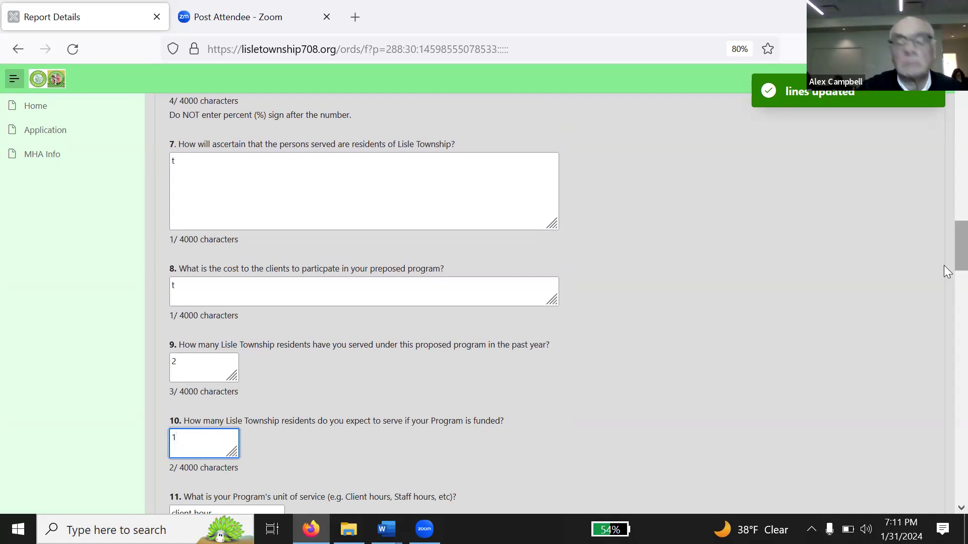
scroll(944, 242, up, 5)
scroll(945, 207, up, 10)
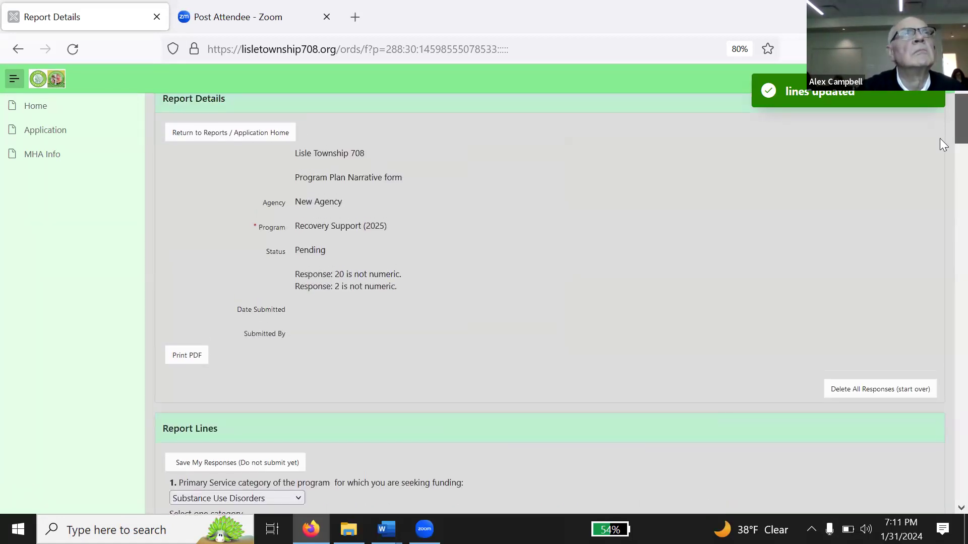
click(223, 461)
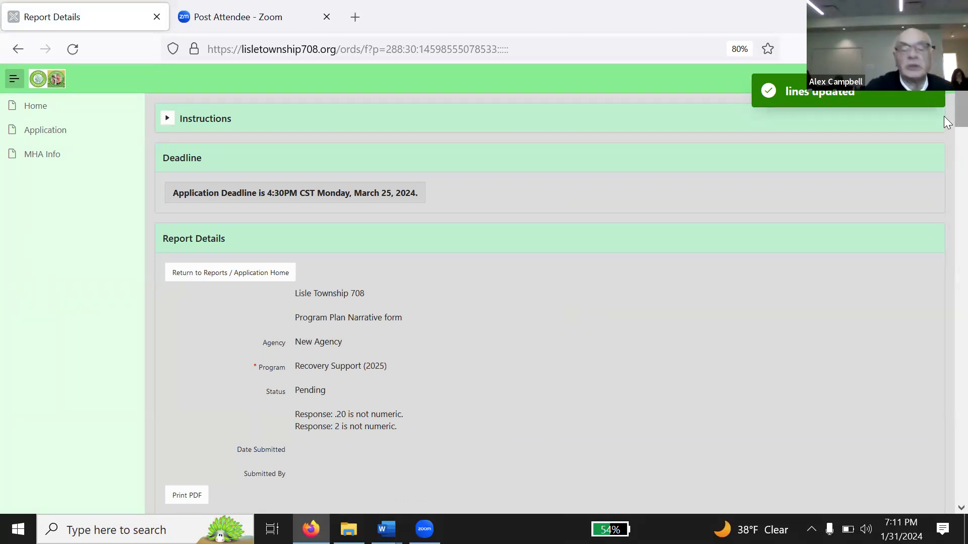
scroll(943, 116, down, 5)
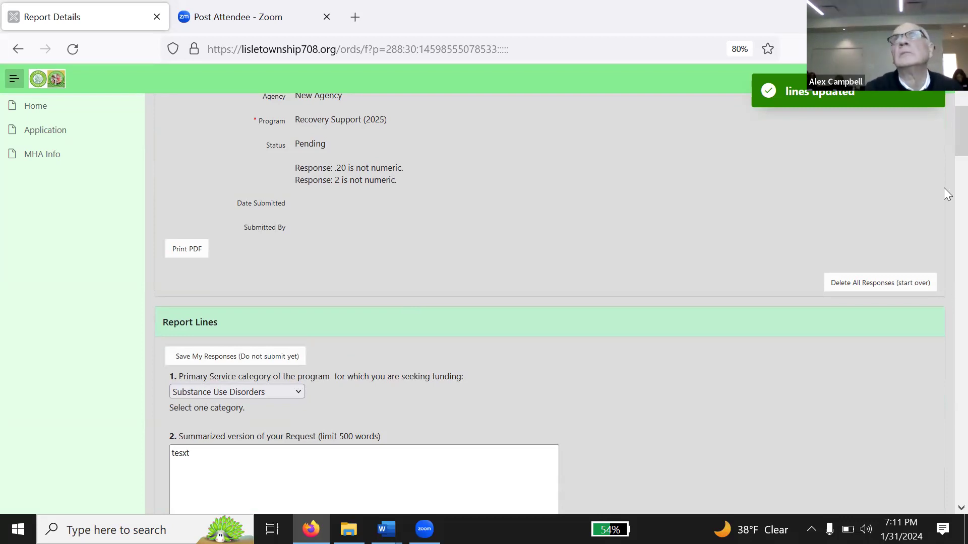
scroll(944, 123, up, 5)
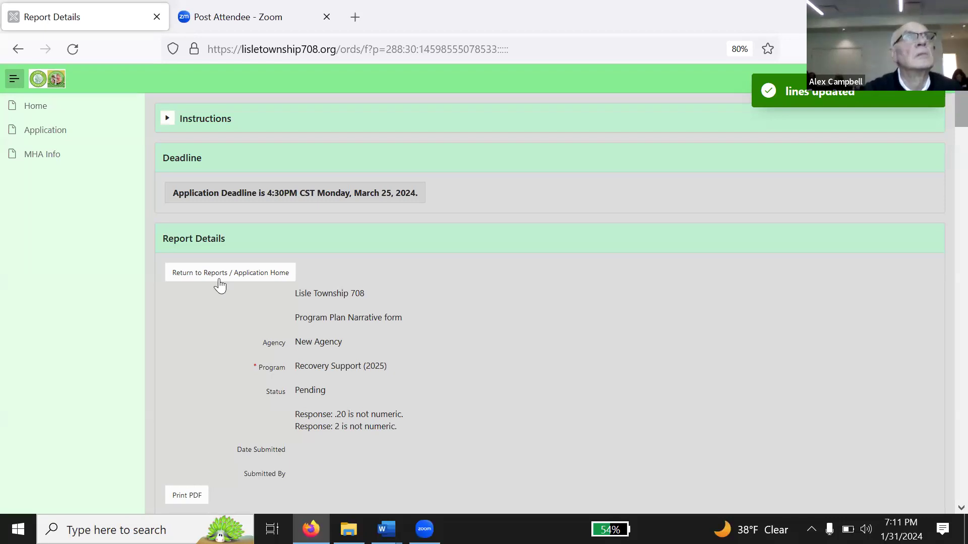
From Application Home, create a Recovery Support (2025) demographics record with 50 total individuals.
click(222, 274)
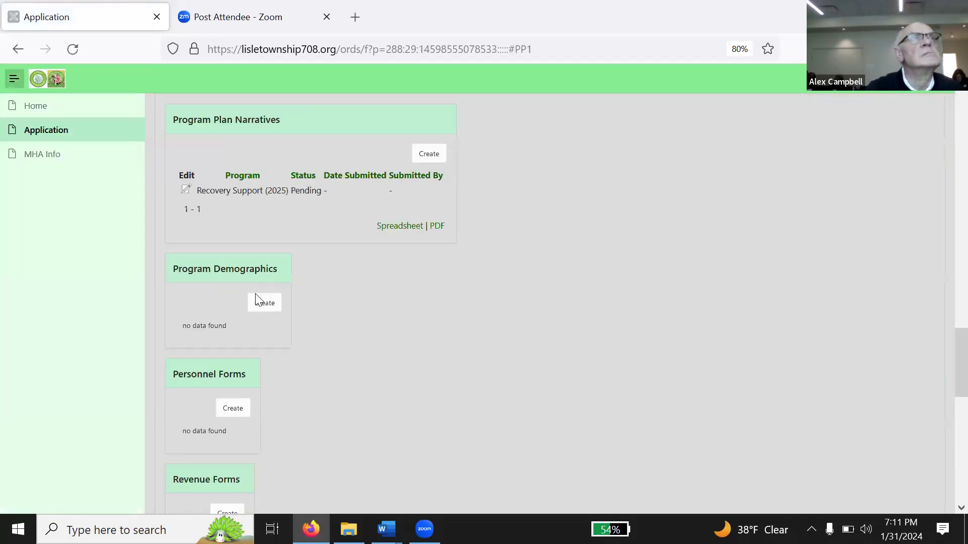
click(271, 302)
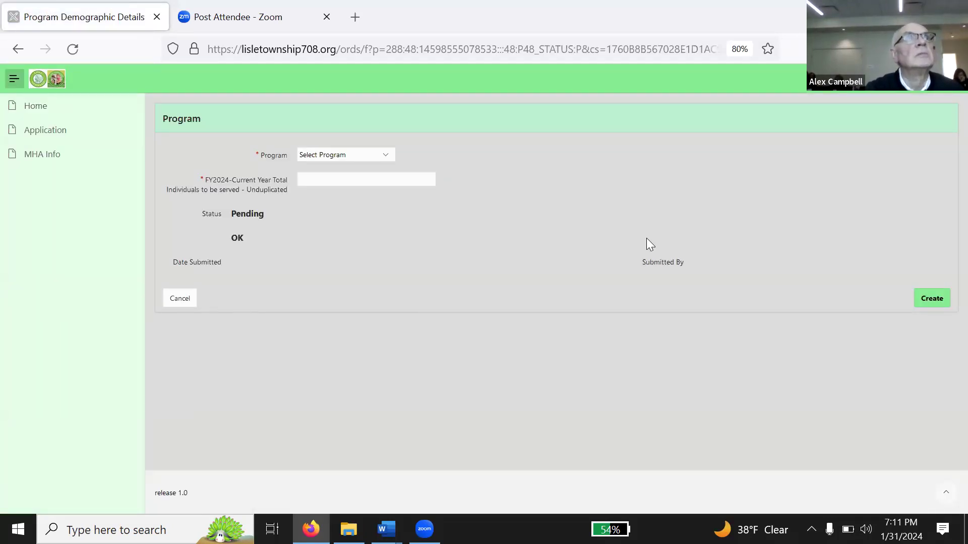
click(942, 300)
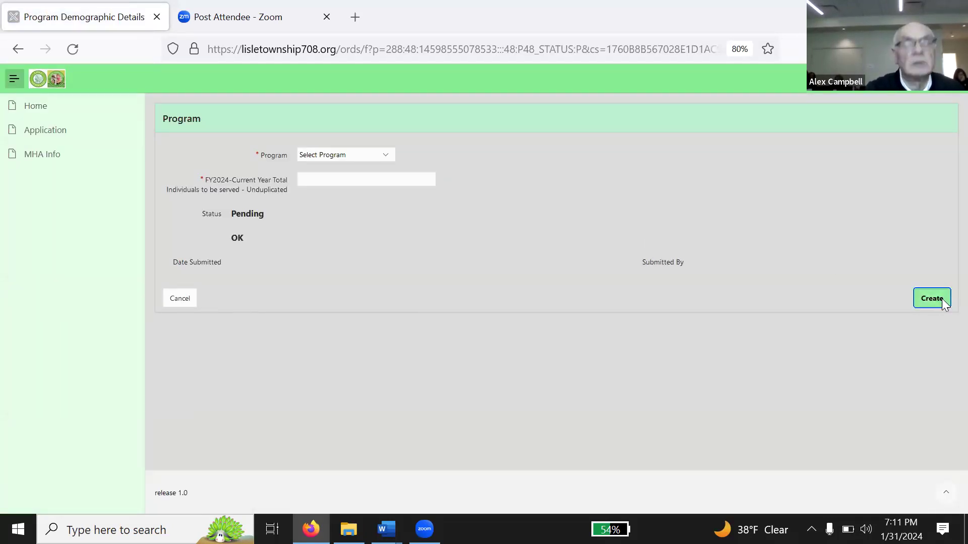
click(390, 155)
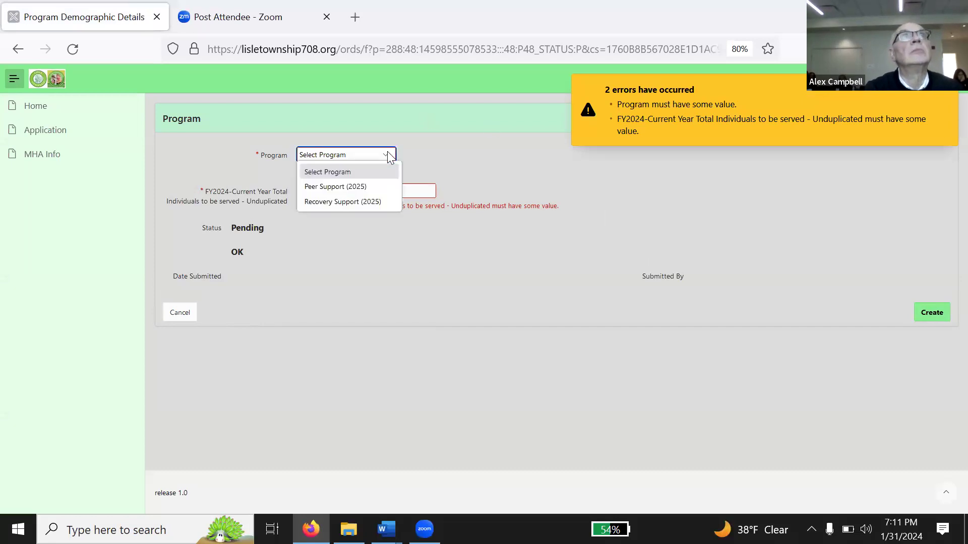
click(366, 202)
click(388, 188)
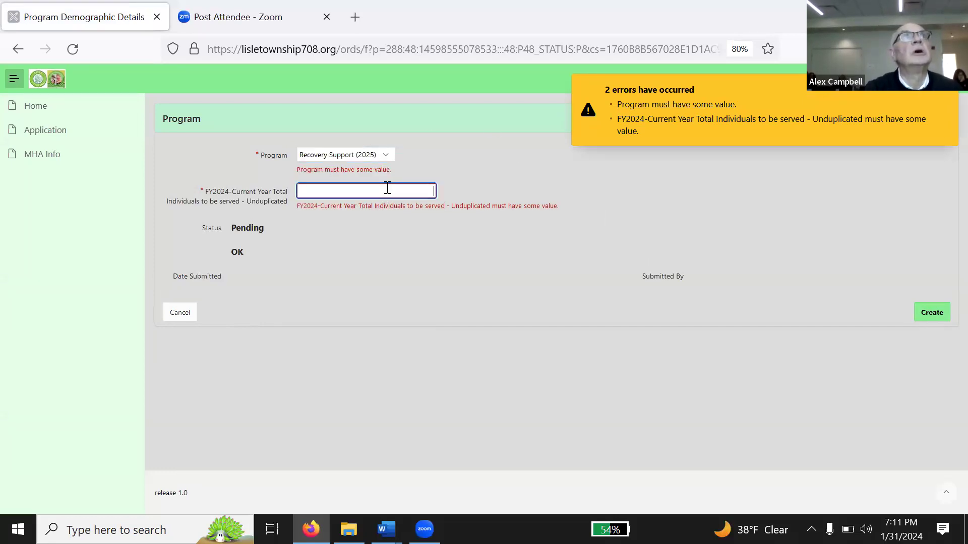
text(50)
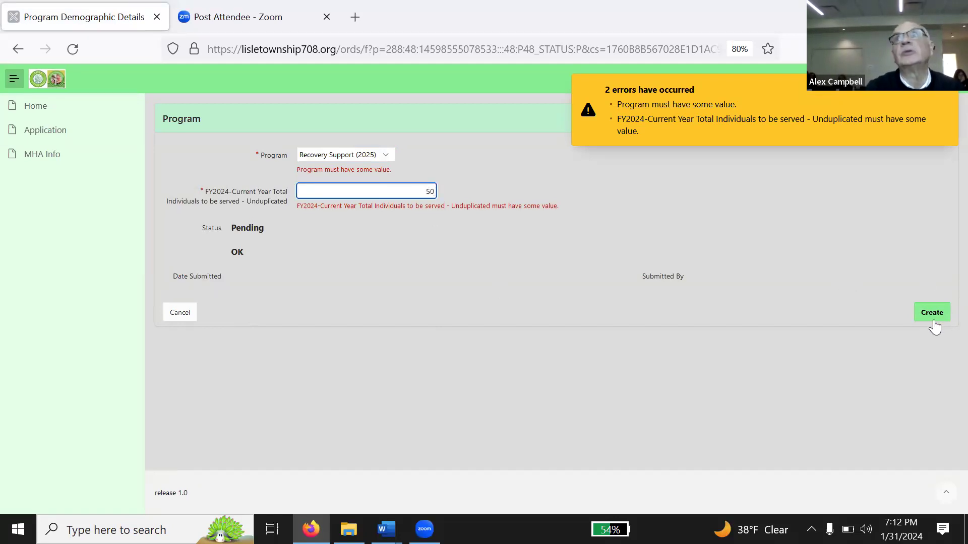
click(932, 316)
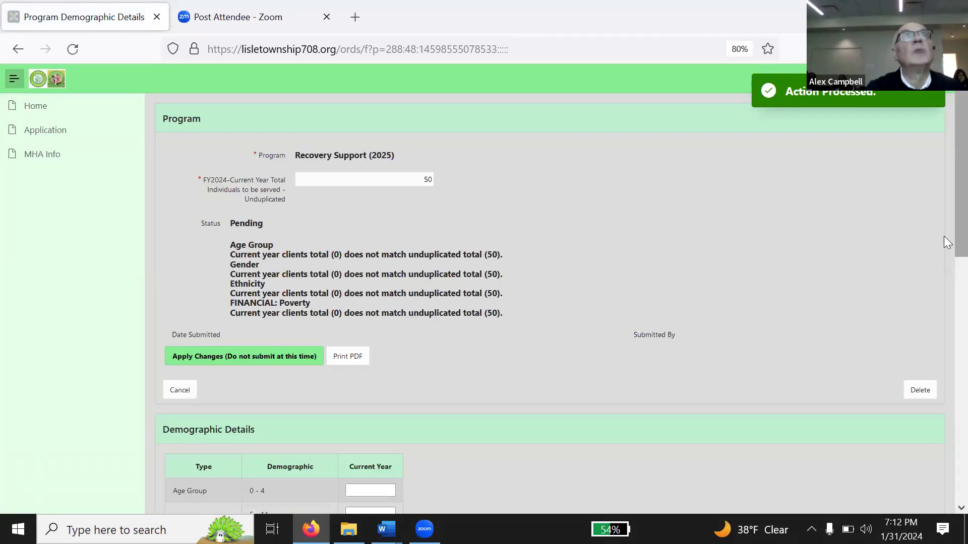
Enter 50 for 60+, 40 male, 50 African American and 50 at or below poverty level.
drag(943, 236, 944, 431)
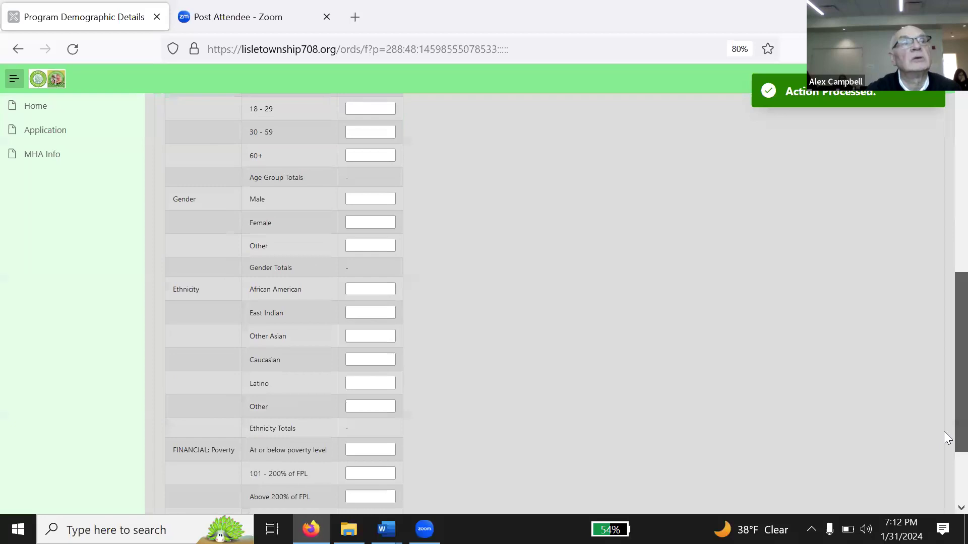
drag(944, 431, 944, 352)
click(389, 325)
text(50)
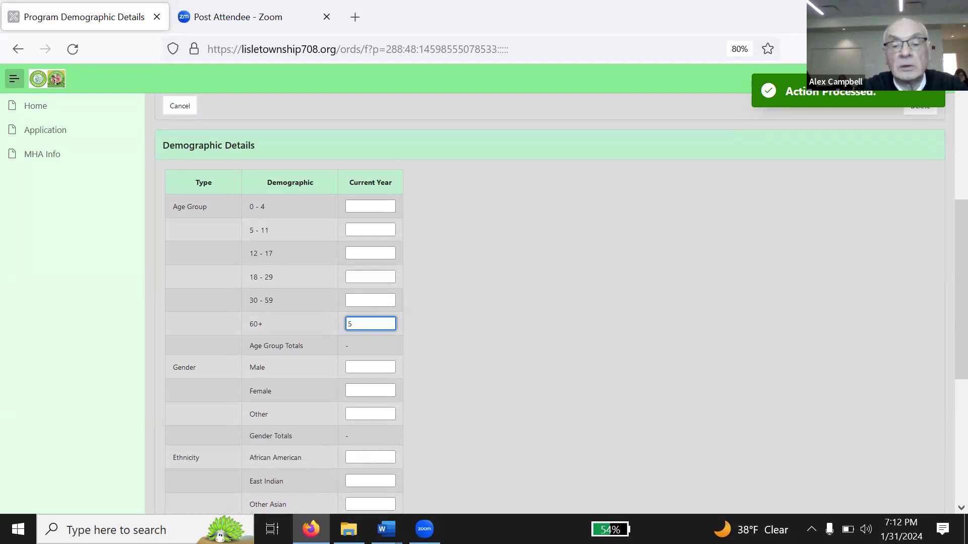
click(379, 364)
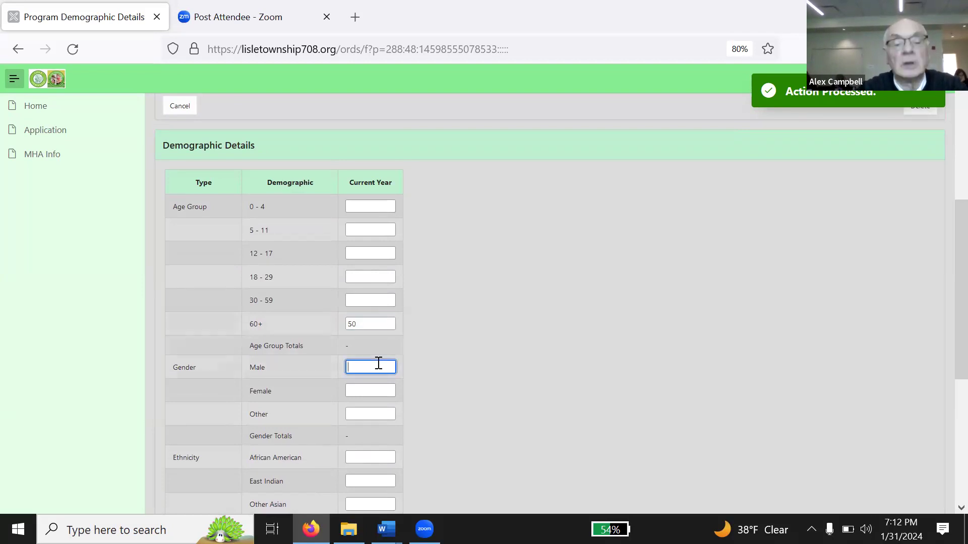
text(40)
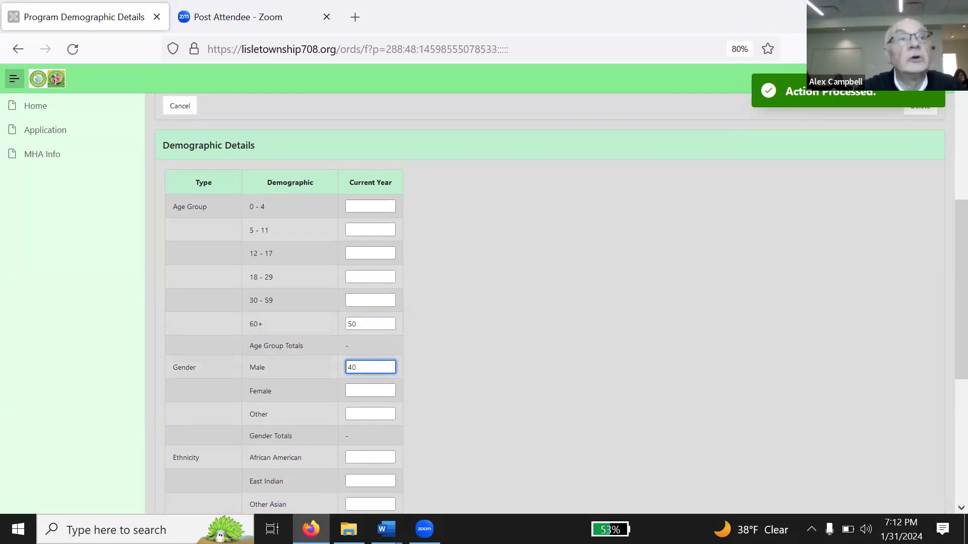
click(376, 459)
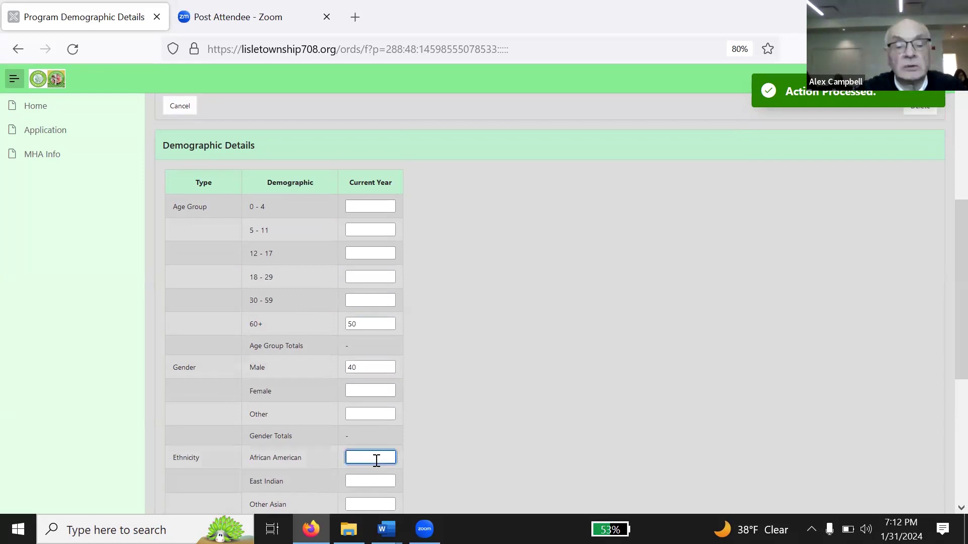
text(50)
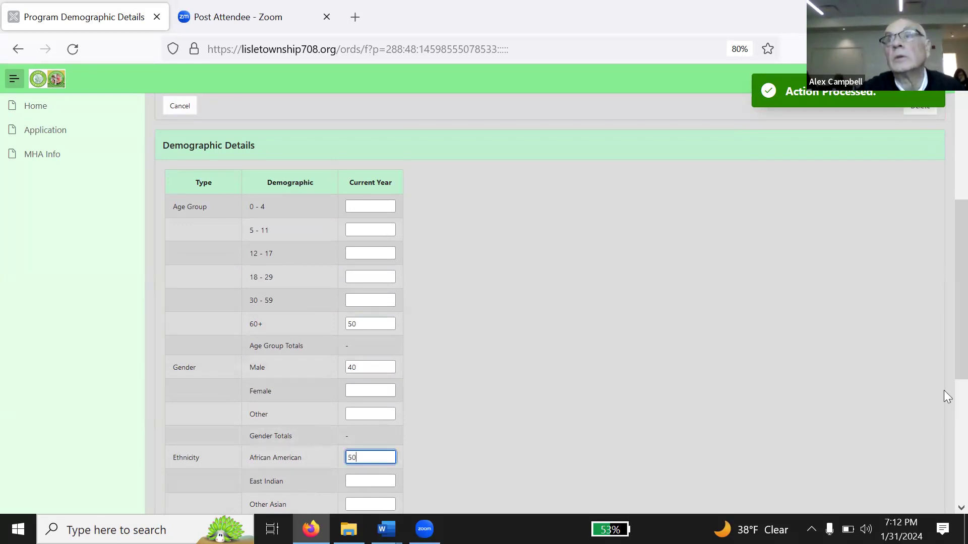
drag(944, 358, 943, 432)
click(367, 445)
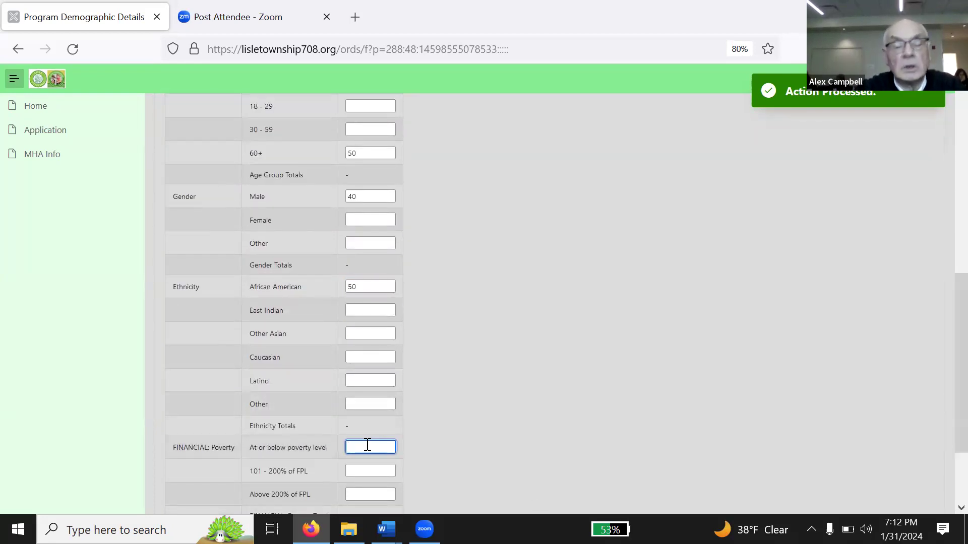
text(50)
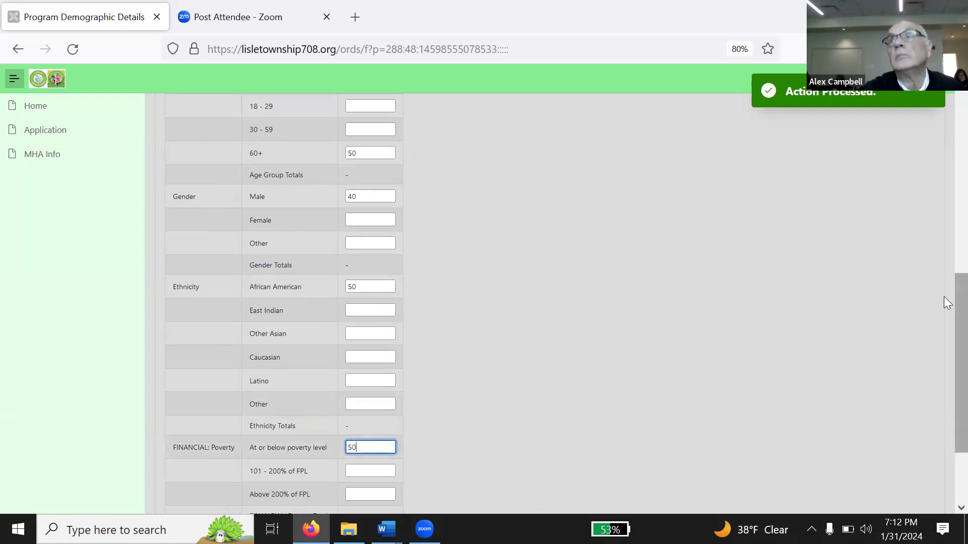
drag(944, 300, 944, 186)
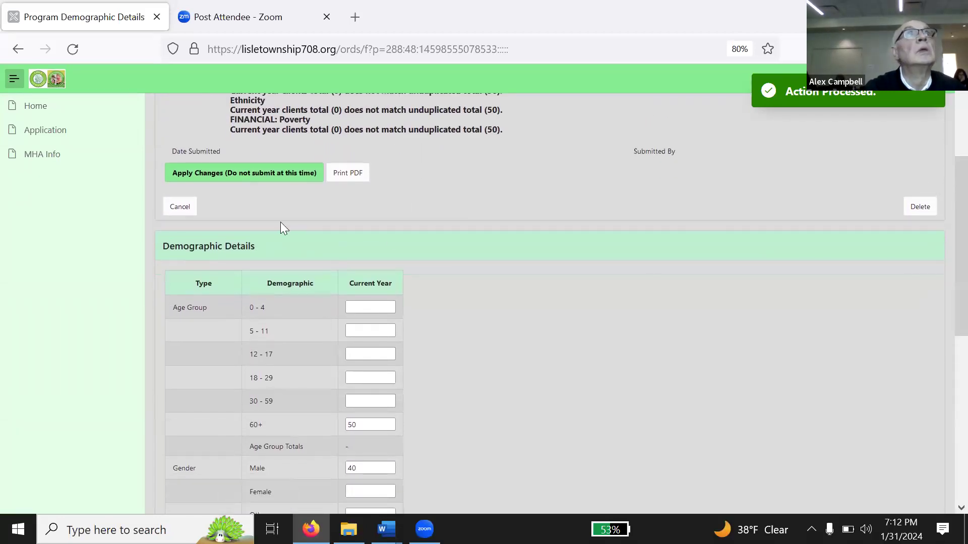
Apply changes, enter 10 female clients, and apply again so the totals check reads OK.
click(259, 172)
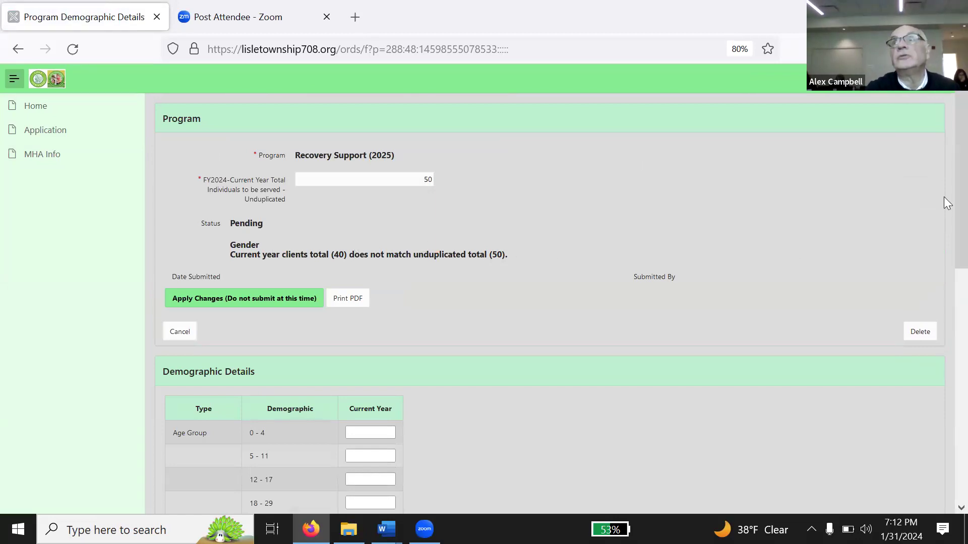
drag(944, 198, 940, 301)
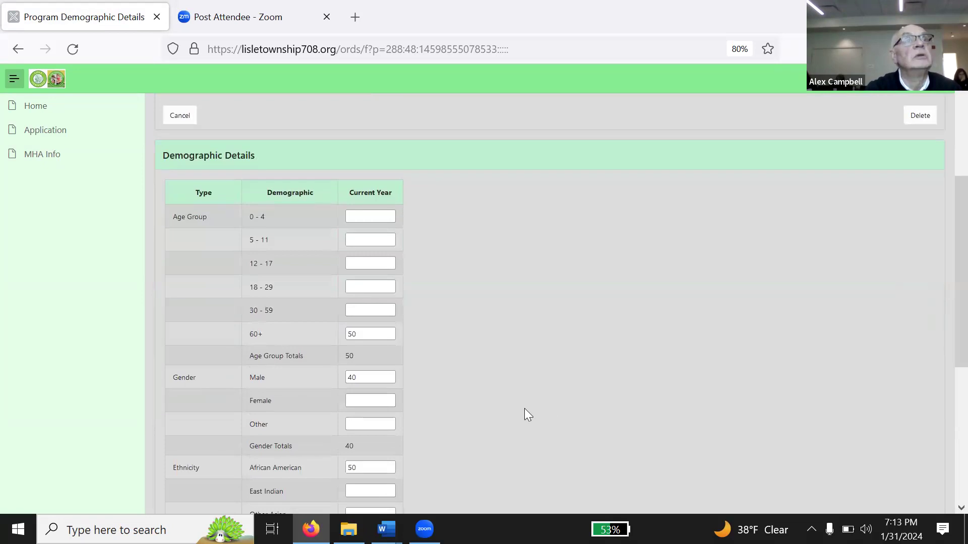
click(368, 402)
text(10)
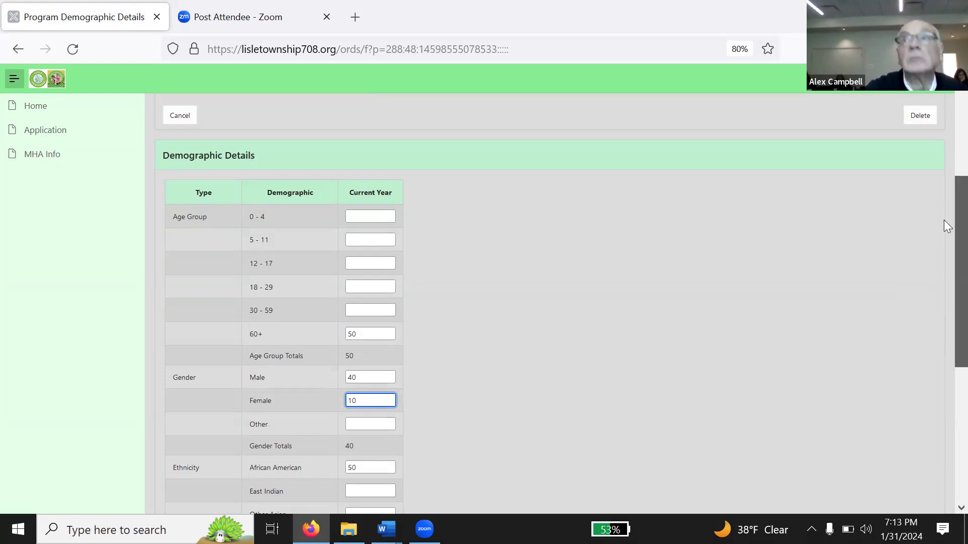
scroll(943, 209, up, 3)
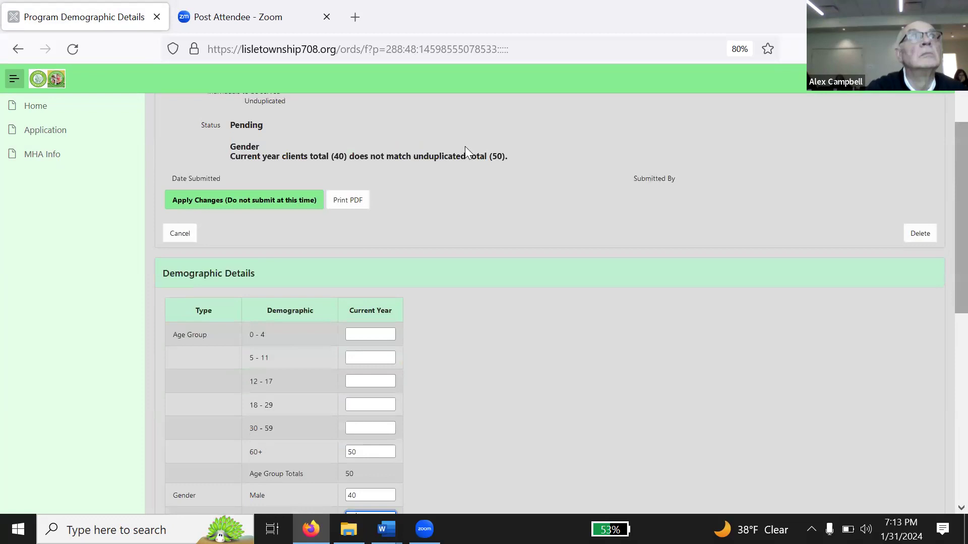
click(278, 201)
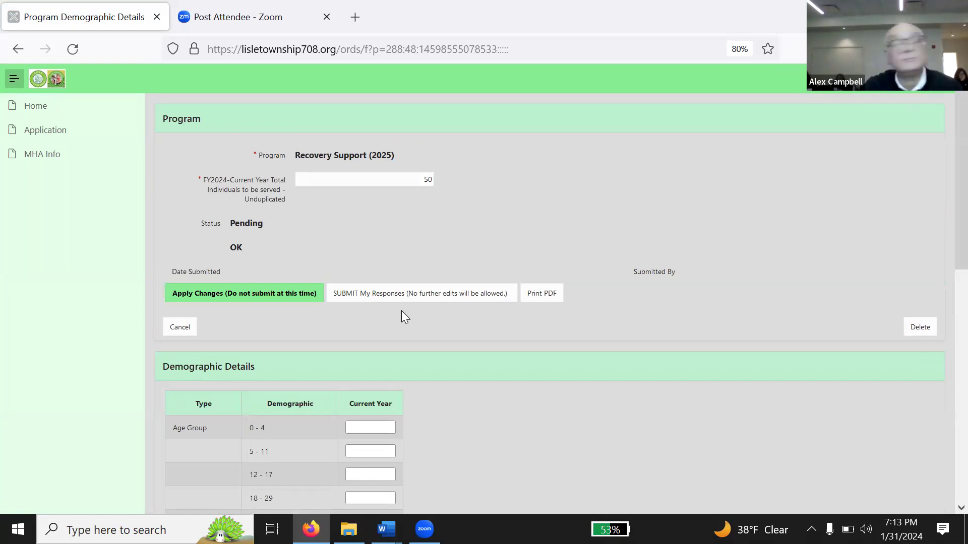
Submit and confirm the Recovery Support demographics, then go back to the Application page.
click(404, 290)
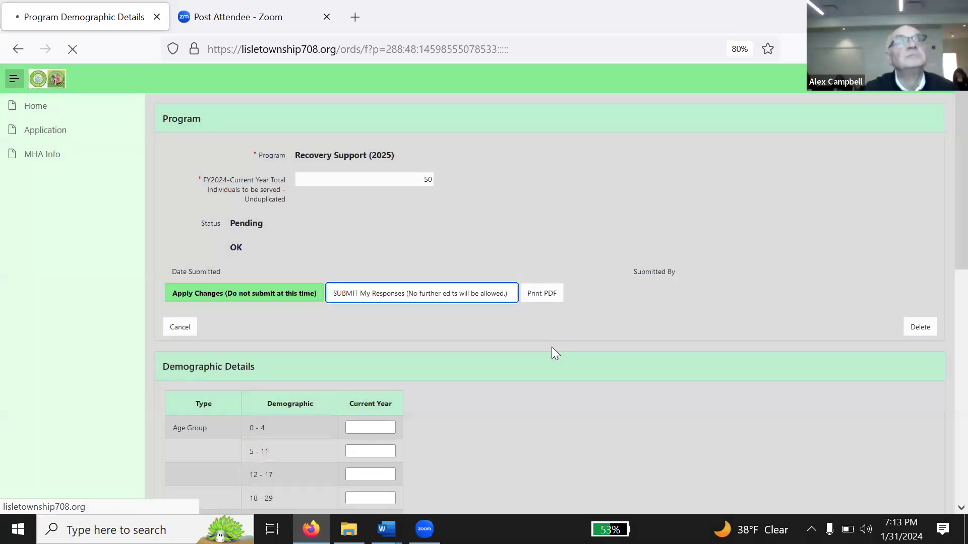
click(551, 345)
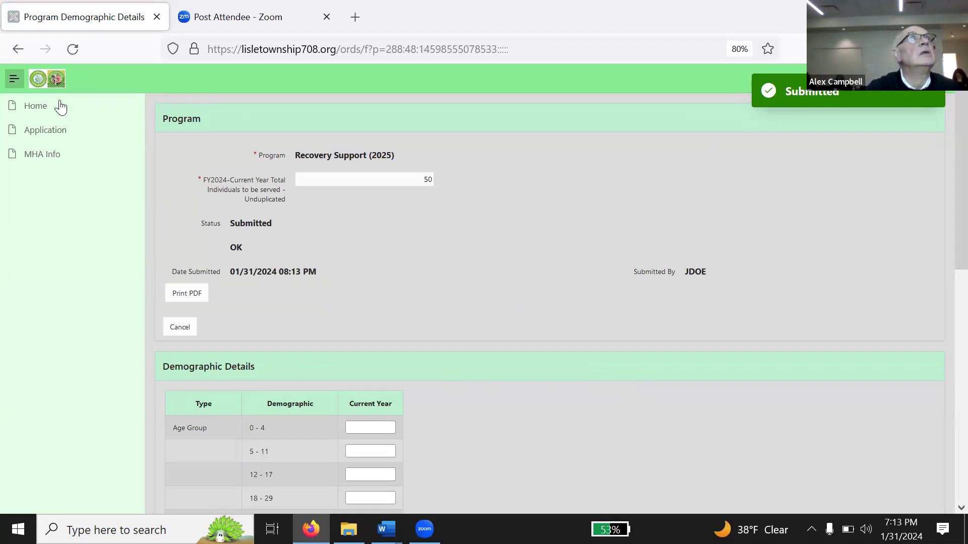
click(17, 50)
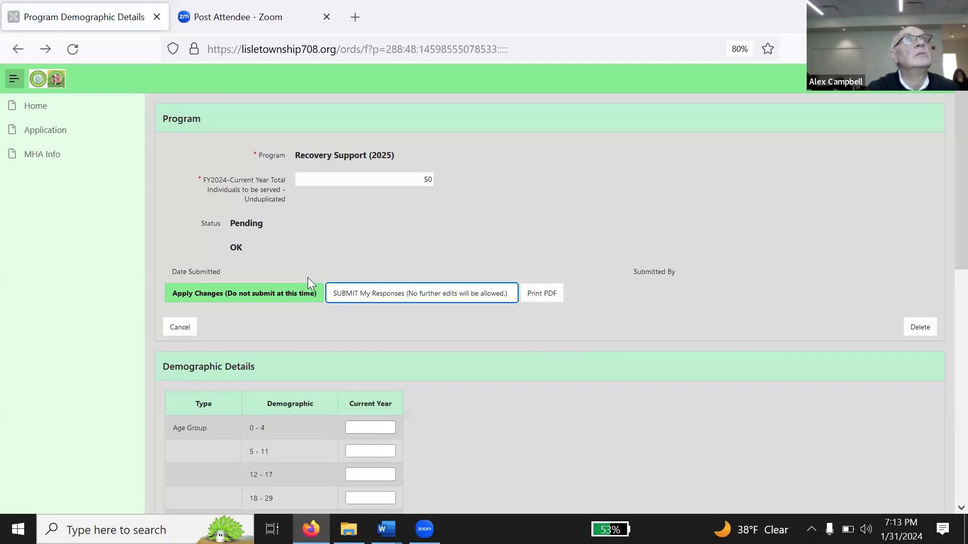
click(58, 130)
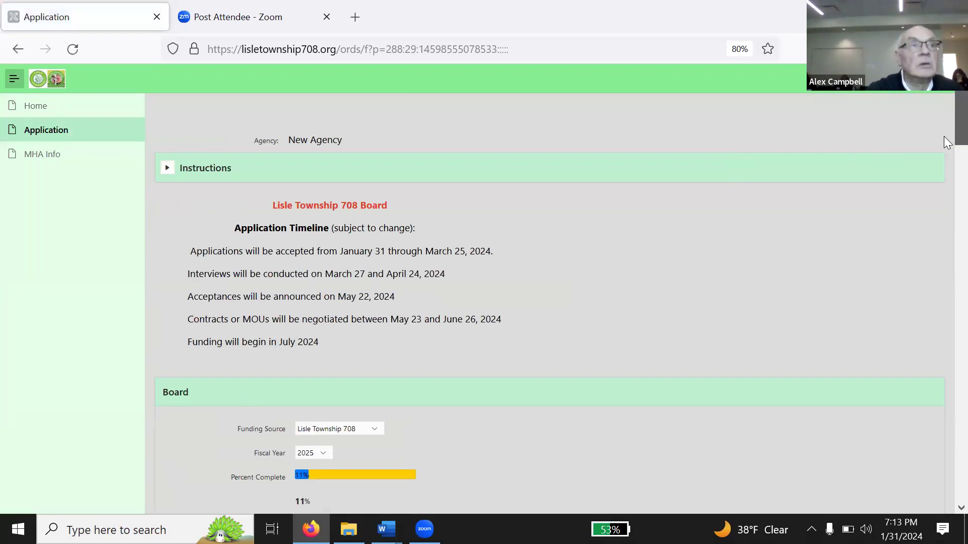
scroll(945, 157, down, 8)
scroll(943, 213, down, 2)
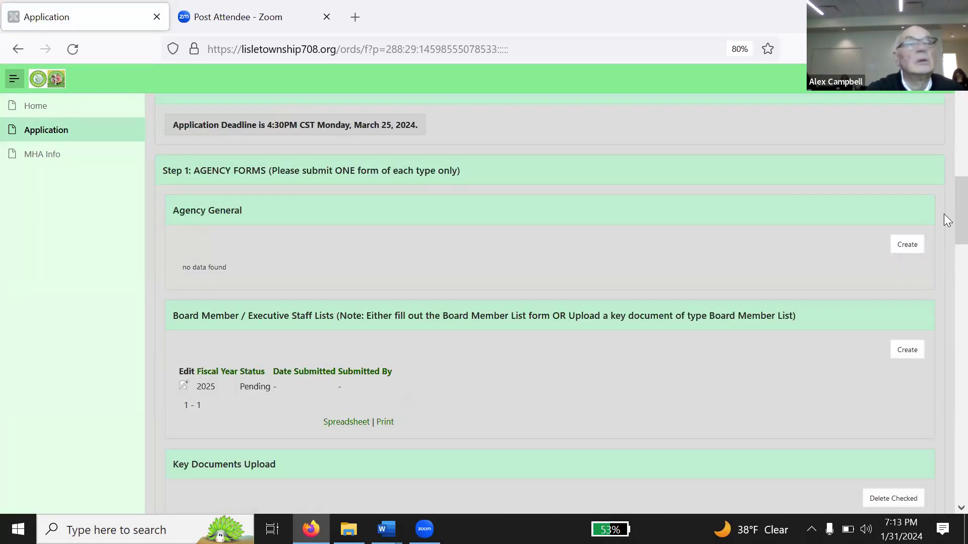
Create a Personnel form for Peer Support (2025) and add one person row.
drag(944, 214, 944, 350)
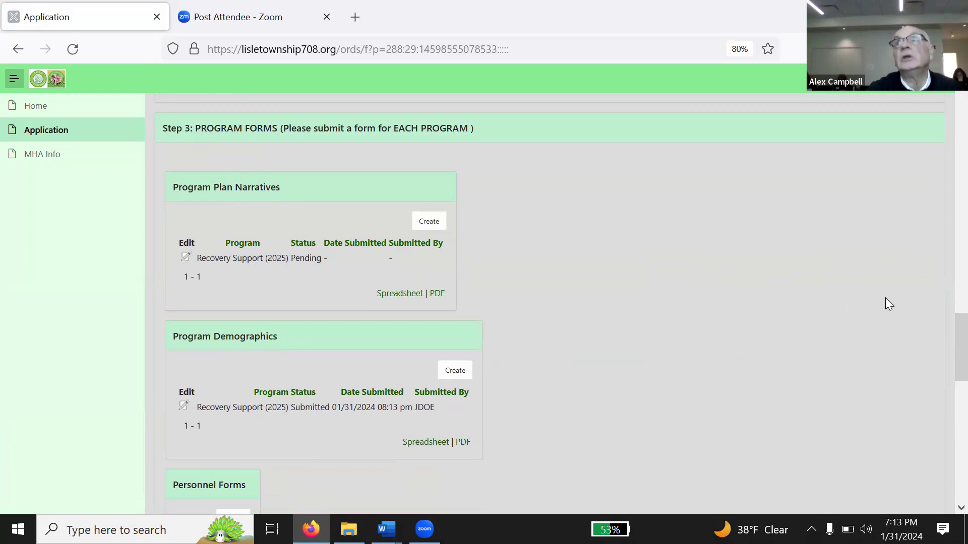
drag(944, 347, 943, 389)
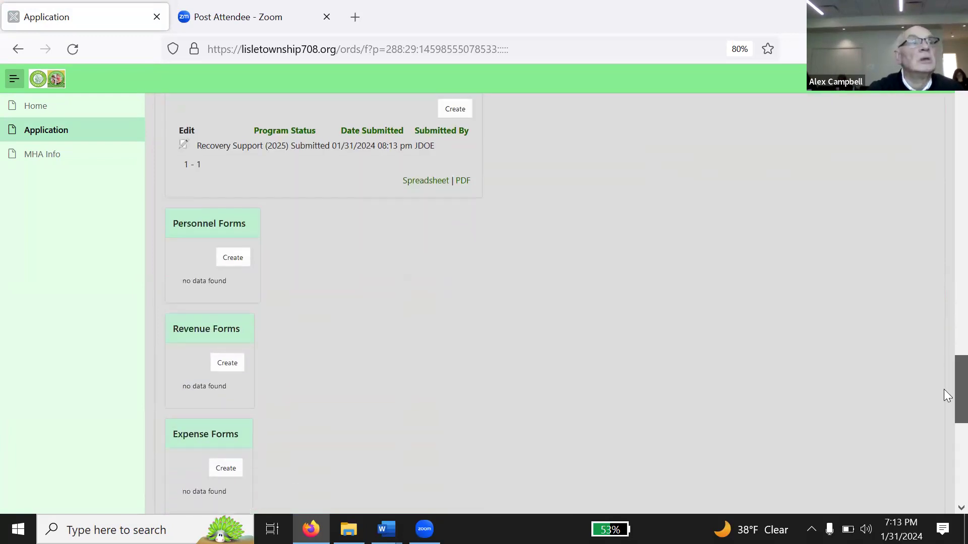
click(224, 254)
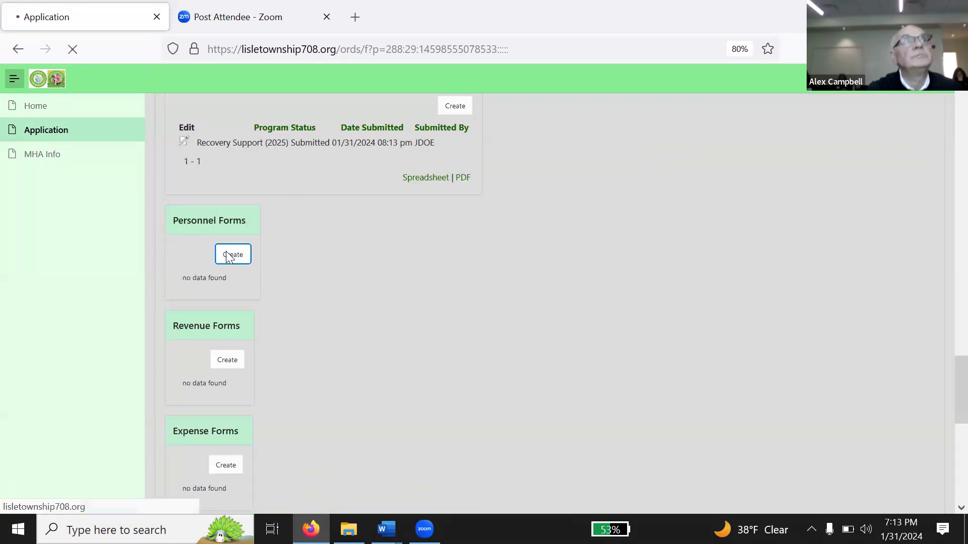
click(390, 344)
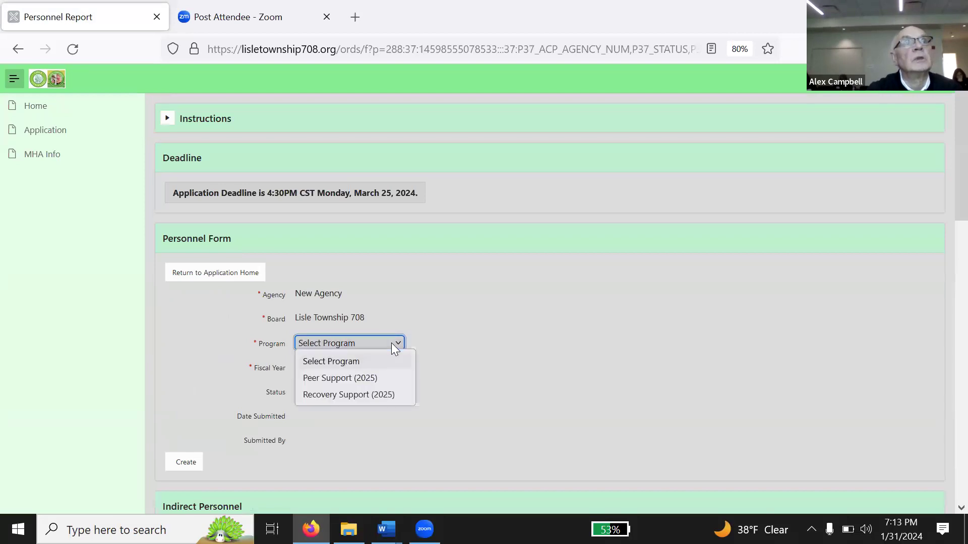
click(383, 375)
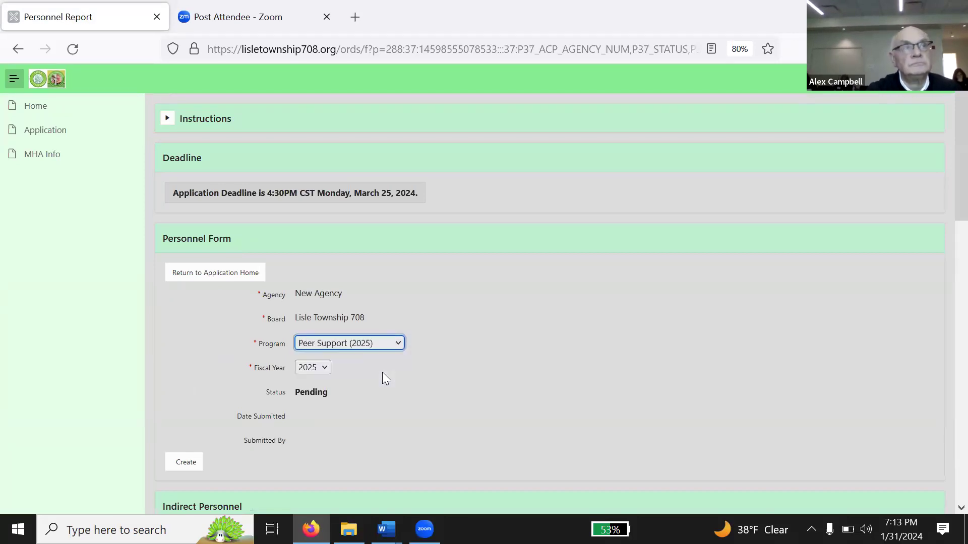
click(179, 467)
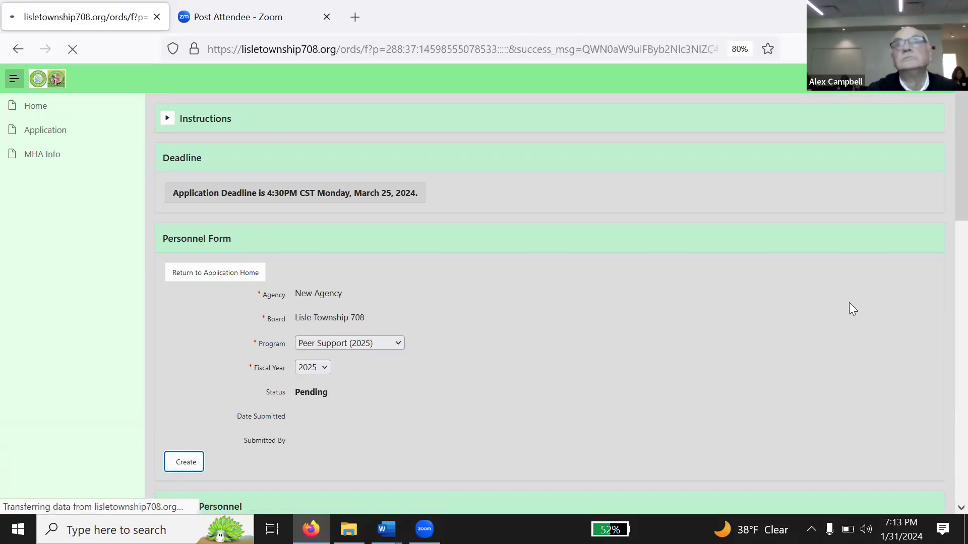
scroll(944, 170, down, 7)
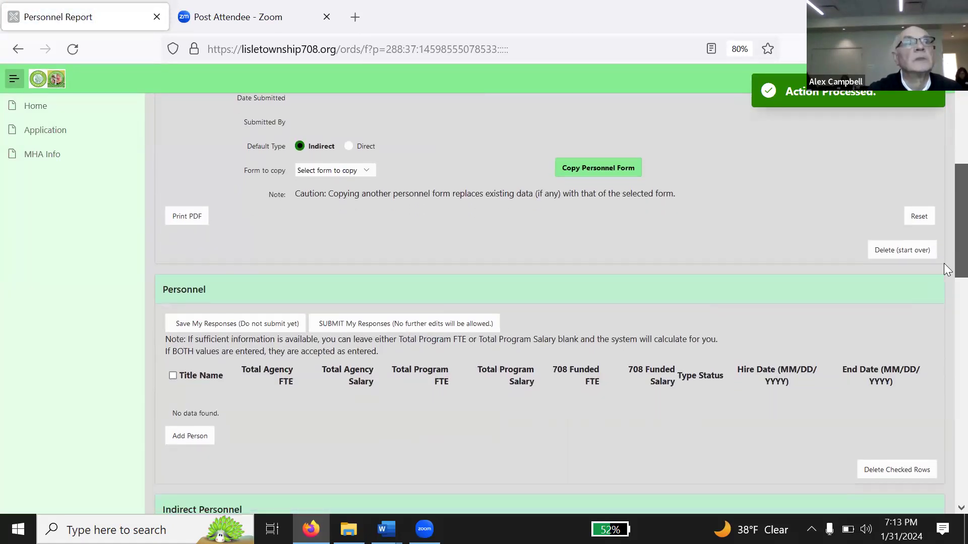
click(194, 416)
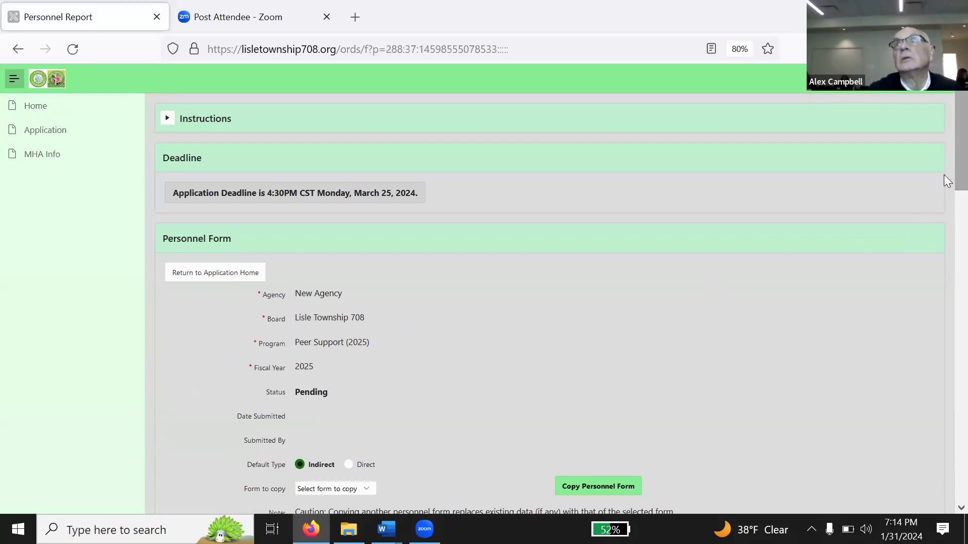
scroll(944, 175, down, 2)
scroll(944, 233, down, 6)
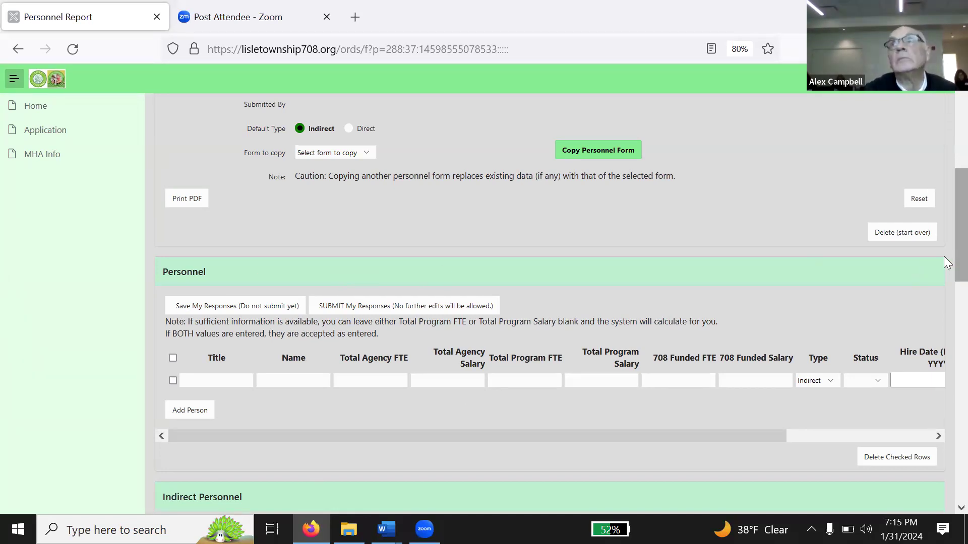
Scroll up to review the Peer Support (2025) Personnel form's Agency, Board, Program and Status.
drag(944, 256, 943, 191)
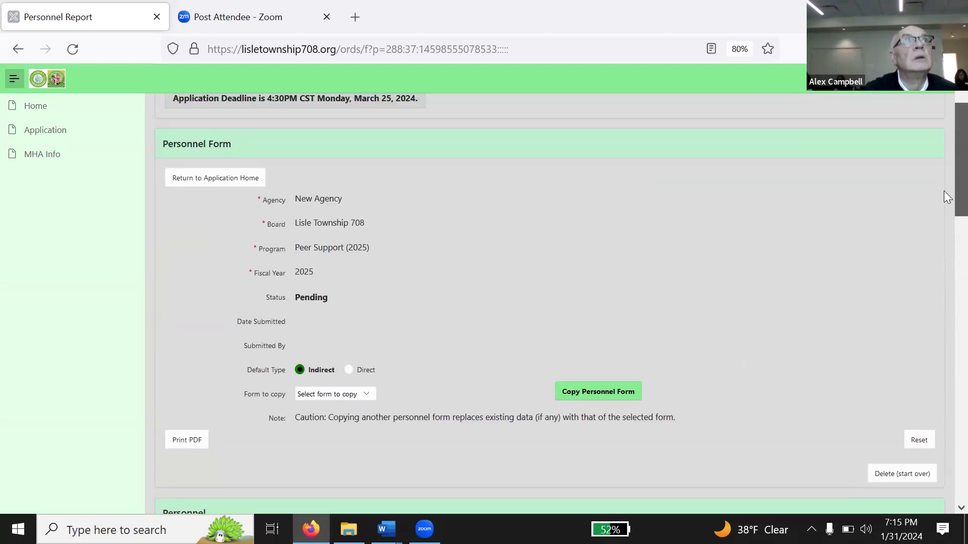
From Application Home, create a Revenue form for the Recovery Support (2025) program.
click(225, 178)
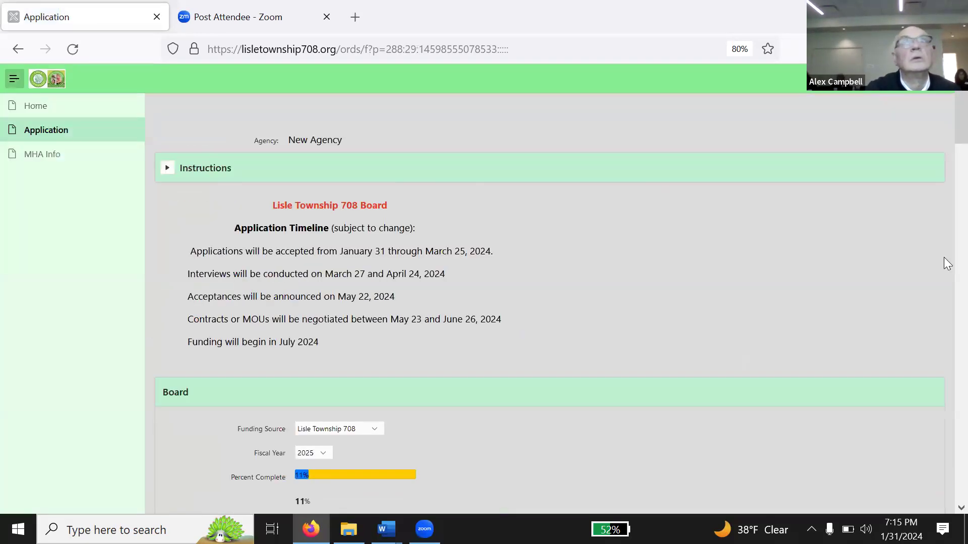
drag(944, 134, 933, 407)
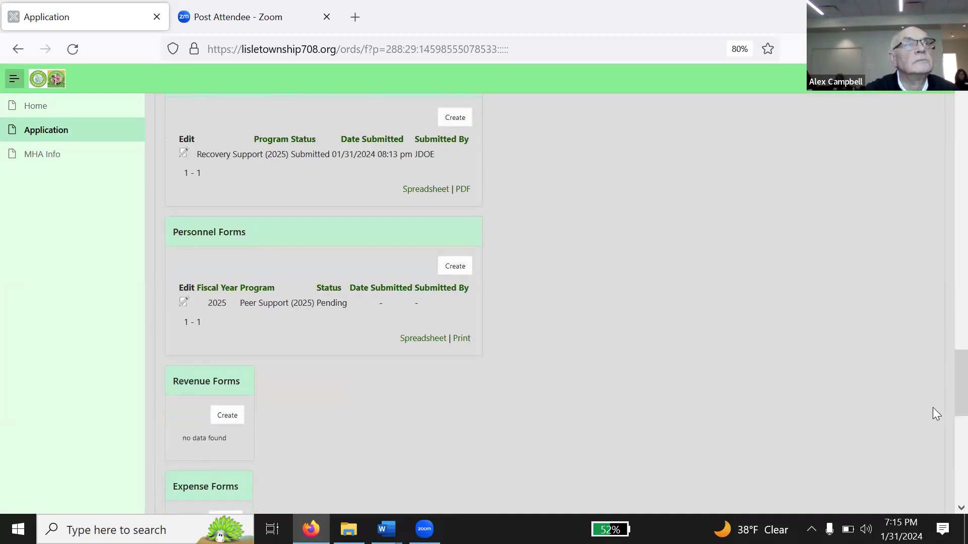
click(223, 416)
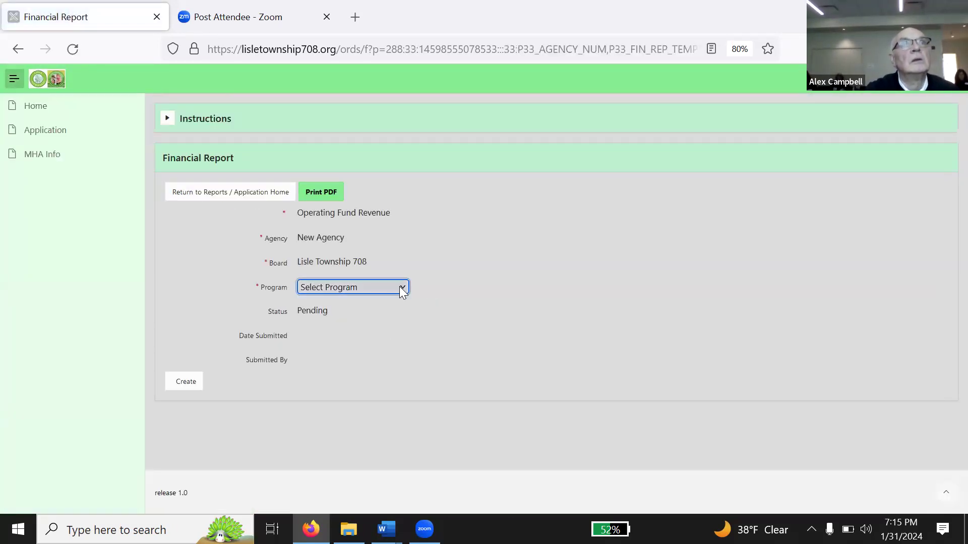
click(398, 287)
click(387, 339)
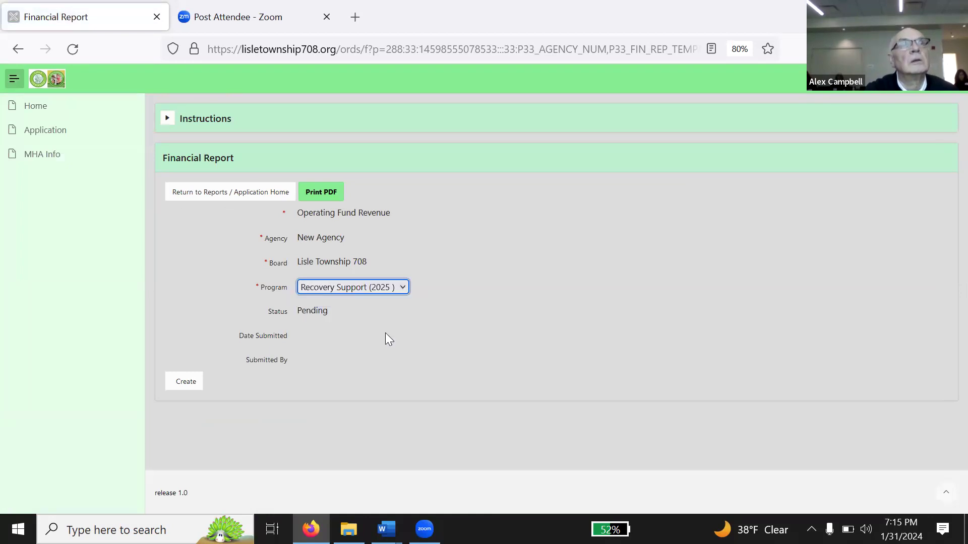
click(187, 382)
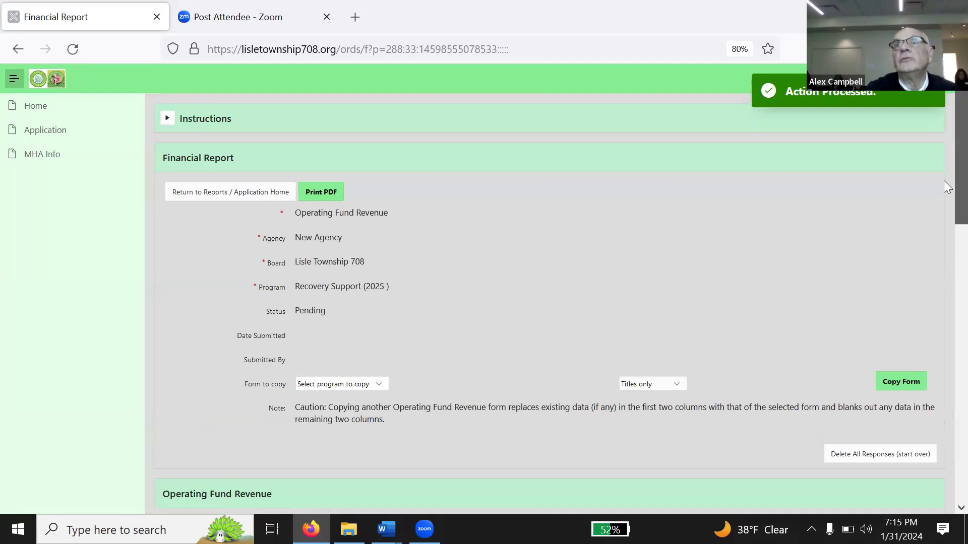
scroll(943, 186, down, 5)
scroll(943, 301, down, 1)
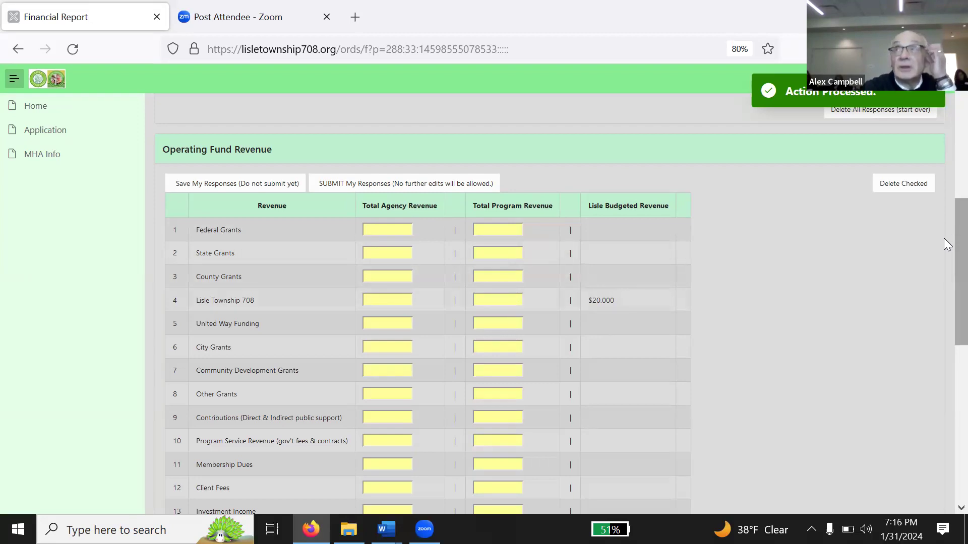
scroll(943, 237, down, 3)
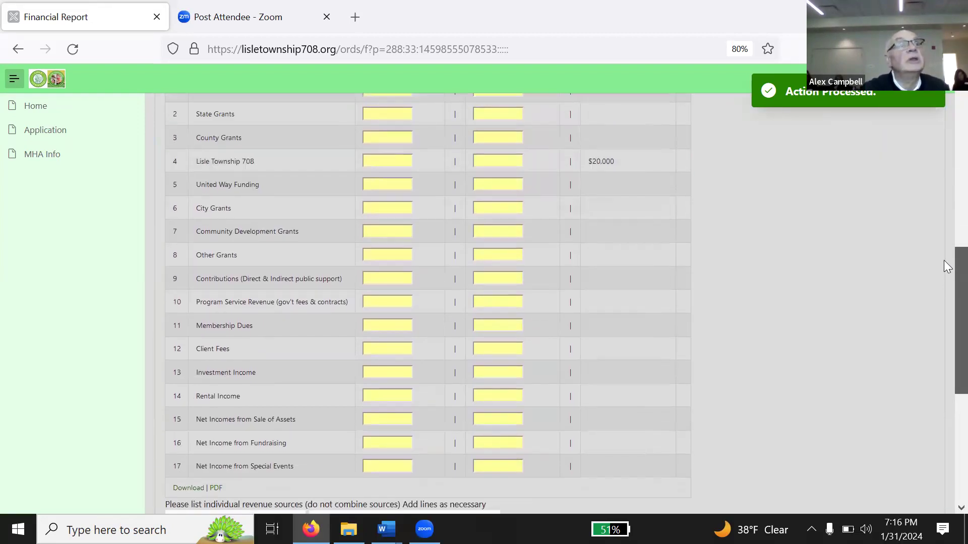
scroll(944, 252, up, 3)
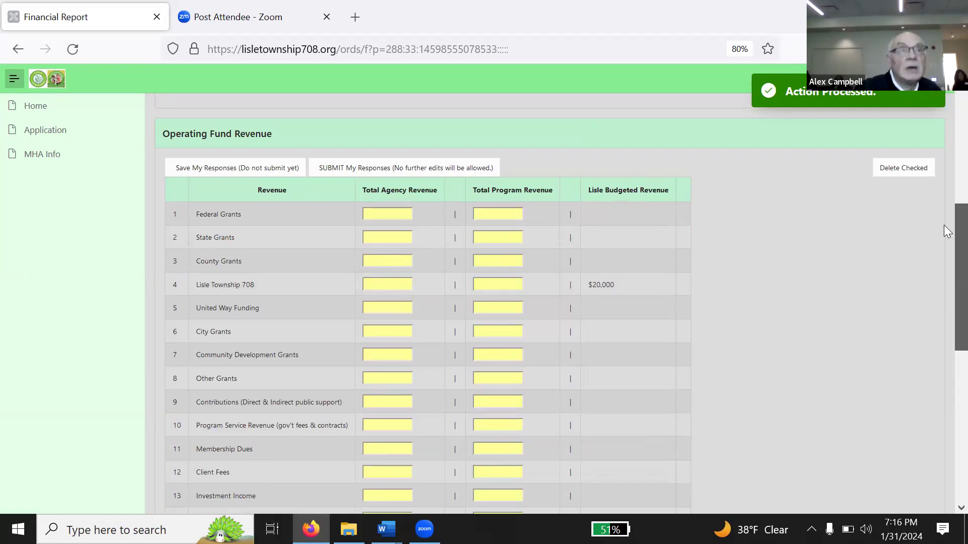
scroll(944, 241, down, 5)
scroll(944, 302, down, 1)
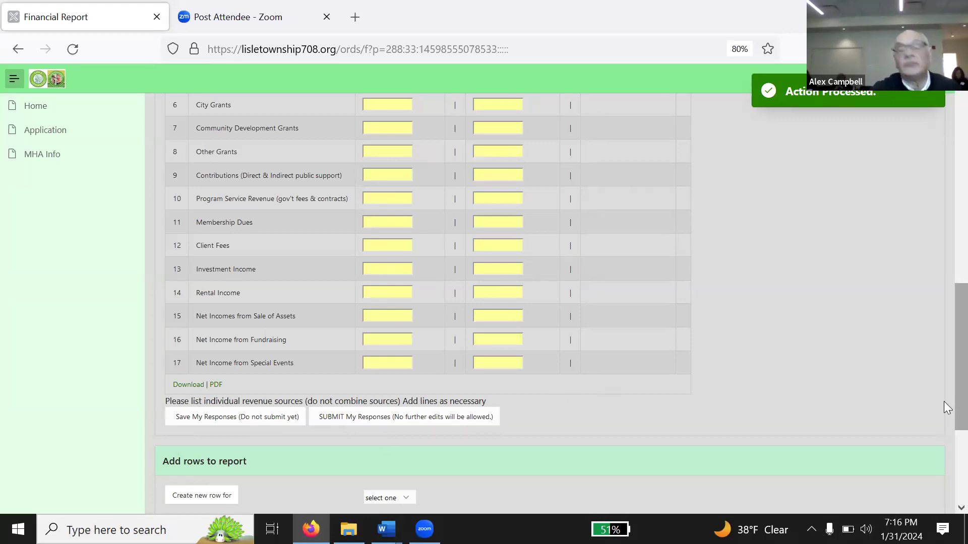
scroll(943, 401, up, 5)
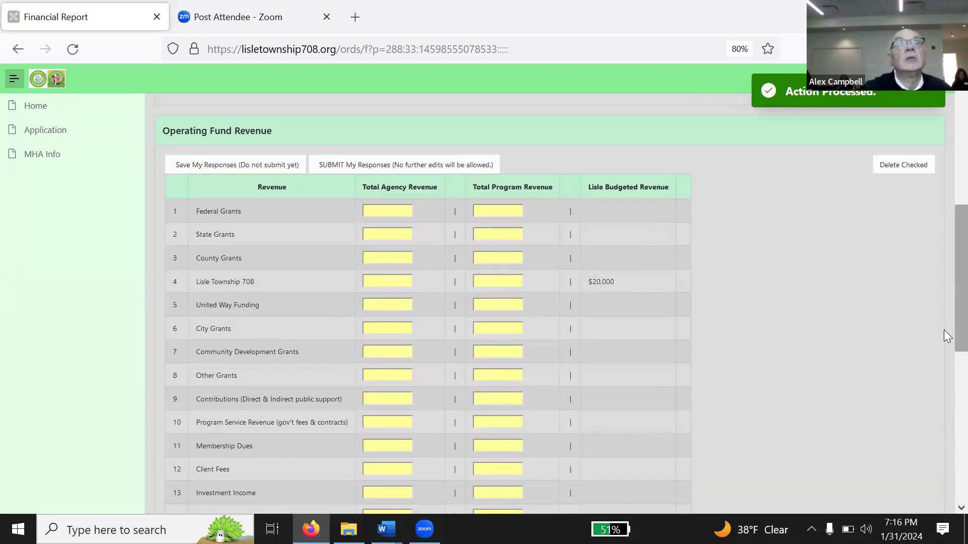
scroll(944, 354, down, 1)
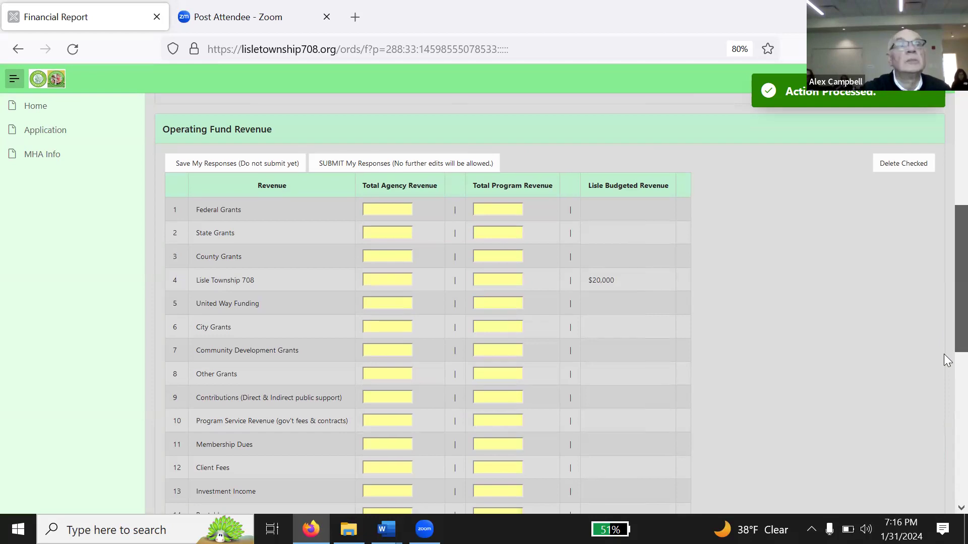
scroll(943, 353, down, 3)
scroll(944, 374, up, 5)
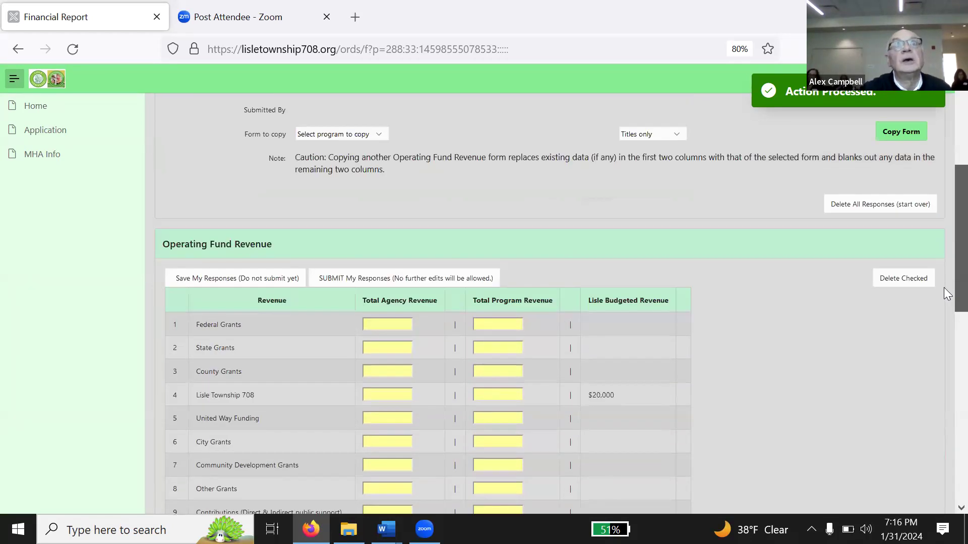
scroll(944, 292, down, 1)
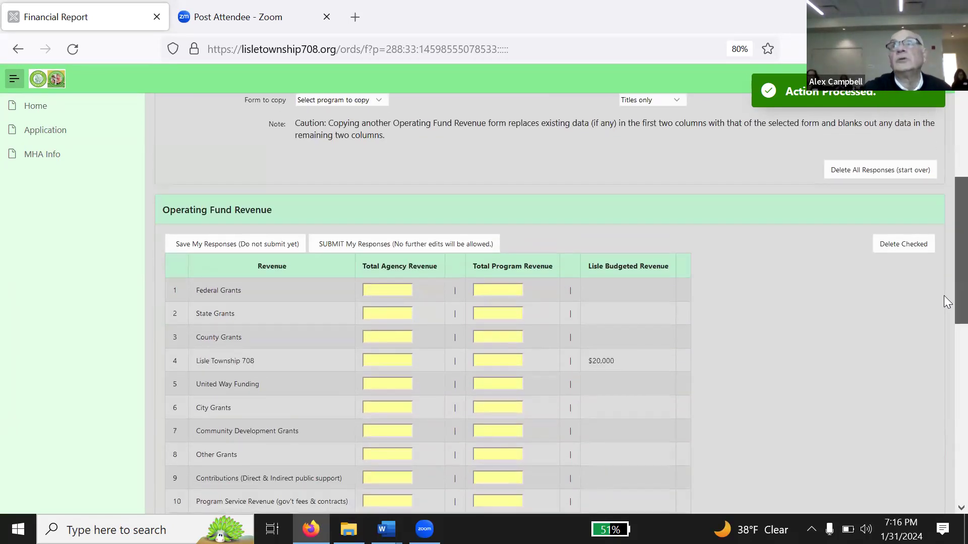
scroll(944, 295, up, 5)
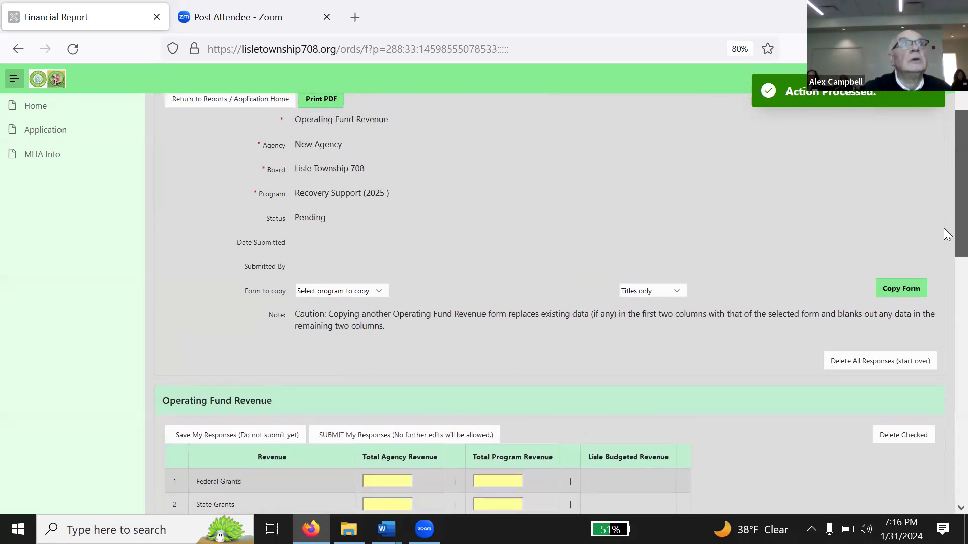
scroll(944, 228, up, 3)
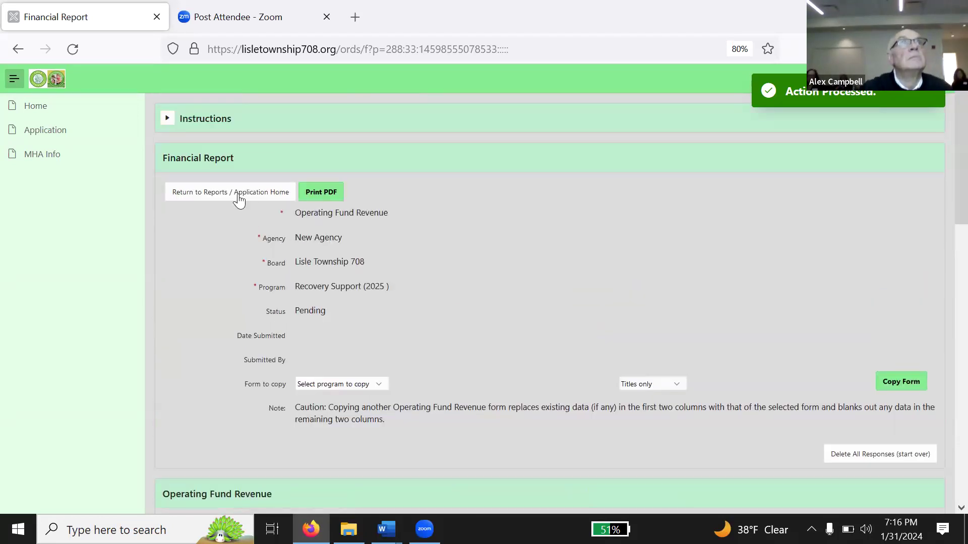
From the application home, start a new Operating Fund Expenses form with program Recovery Support (2025).
click(238, 195)
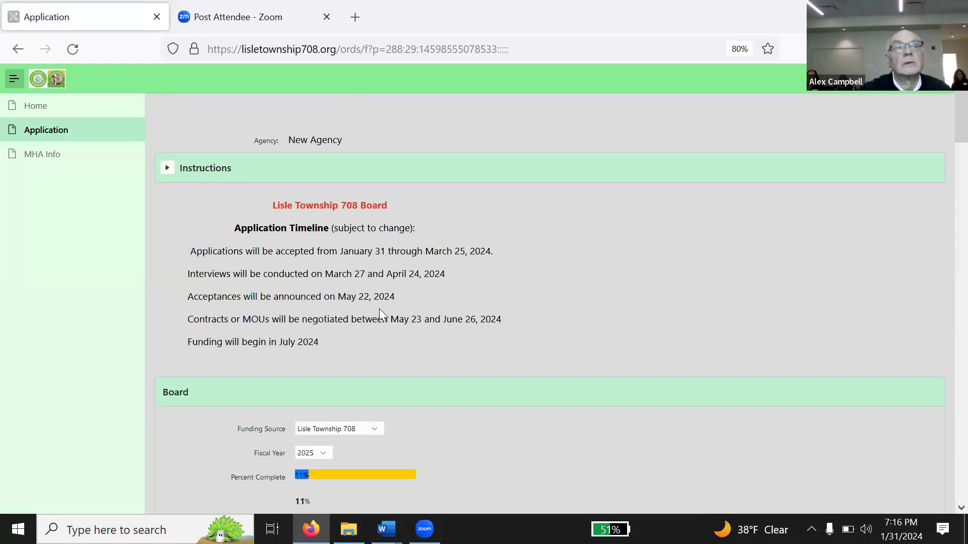
drag(943, 137, 944, 408)
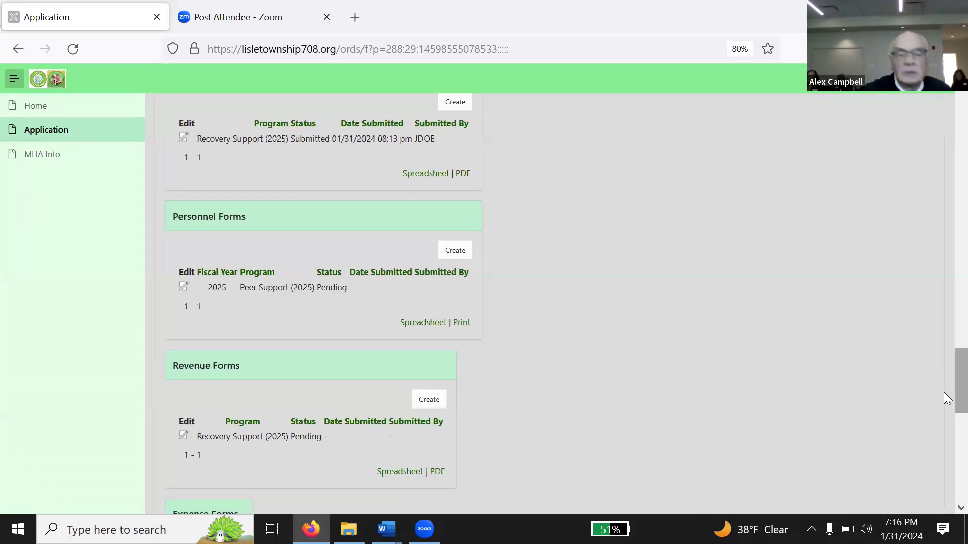
scroll(944, 403, down, 2)
scroll(947, 420, down, 8)
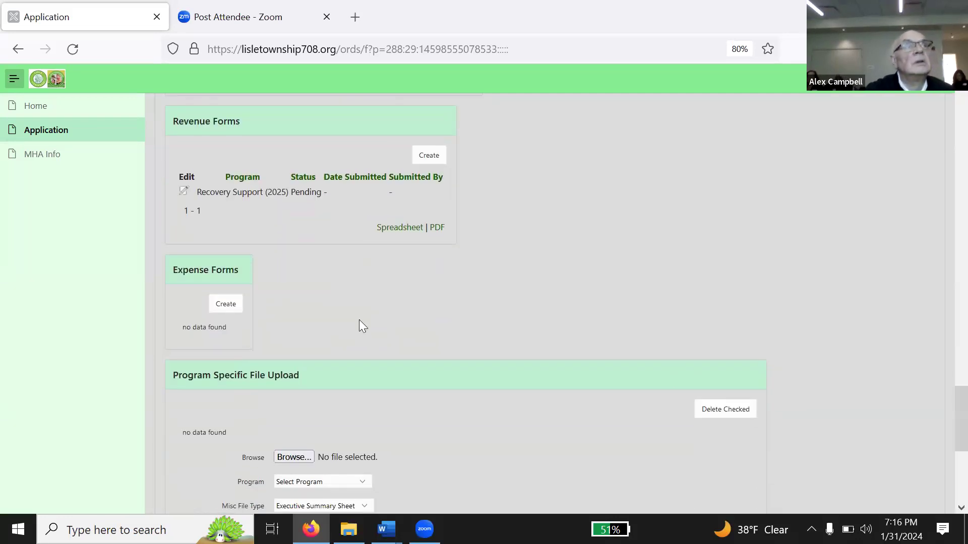
click(218, 303)
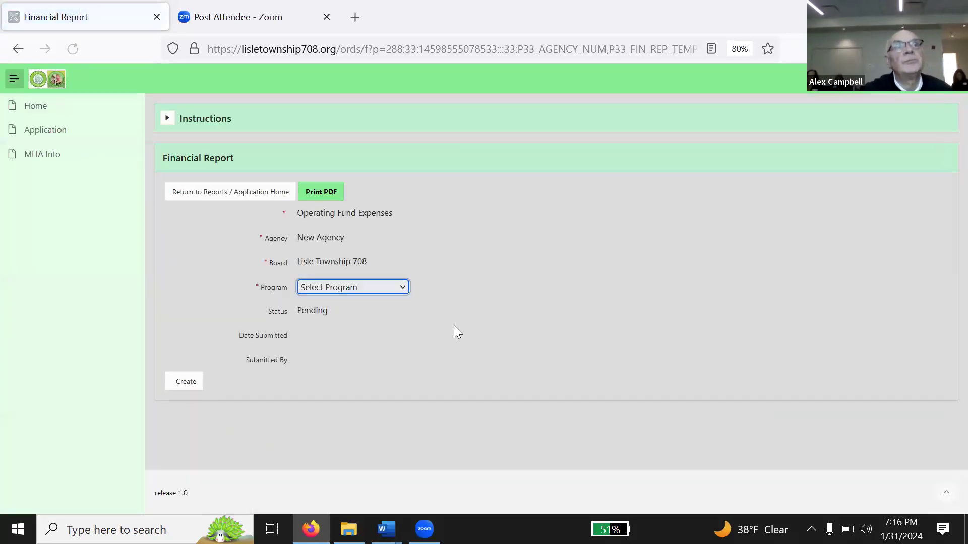
click(402, 286)
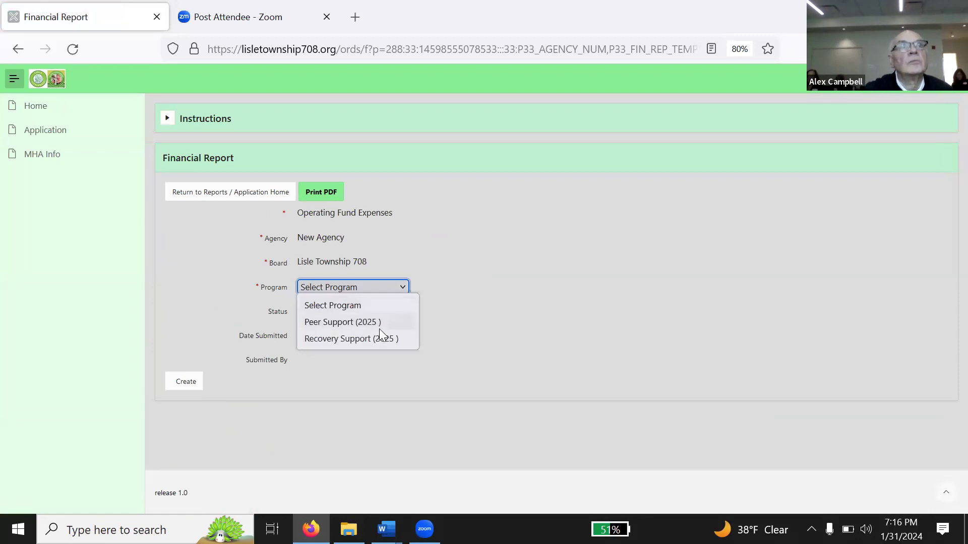
click(391, 341)
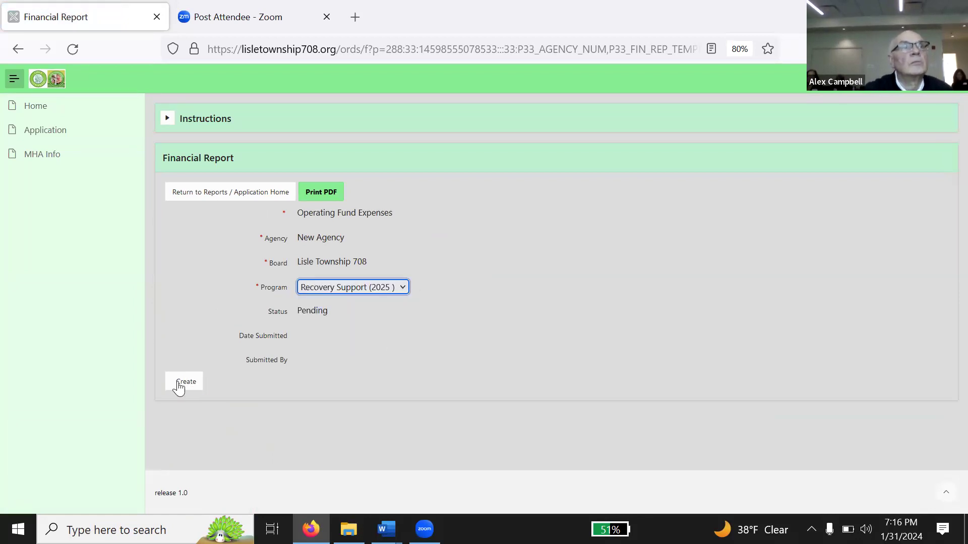